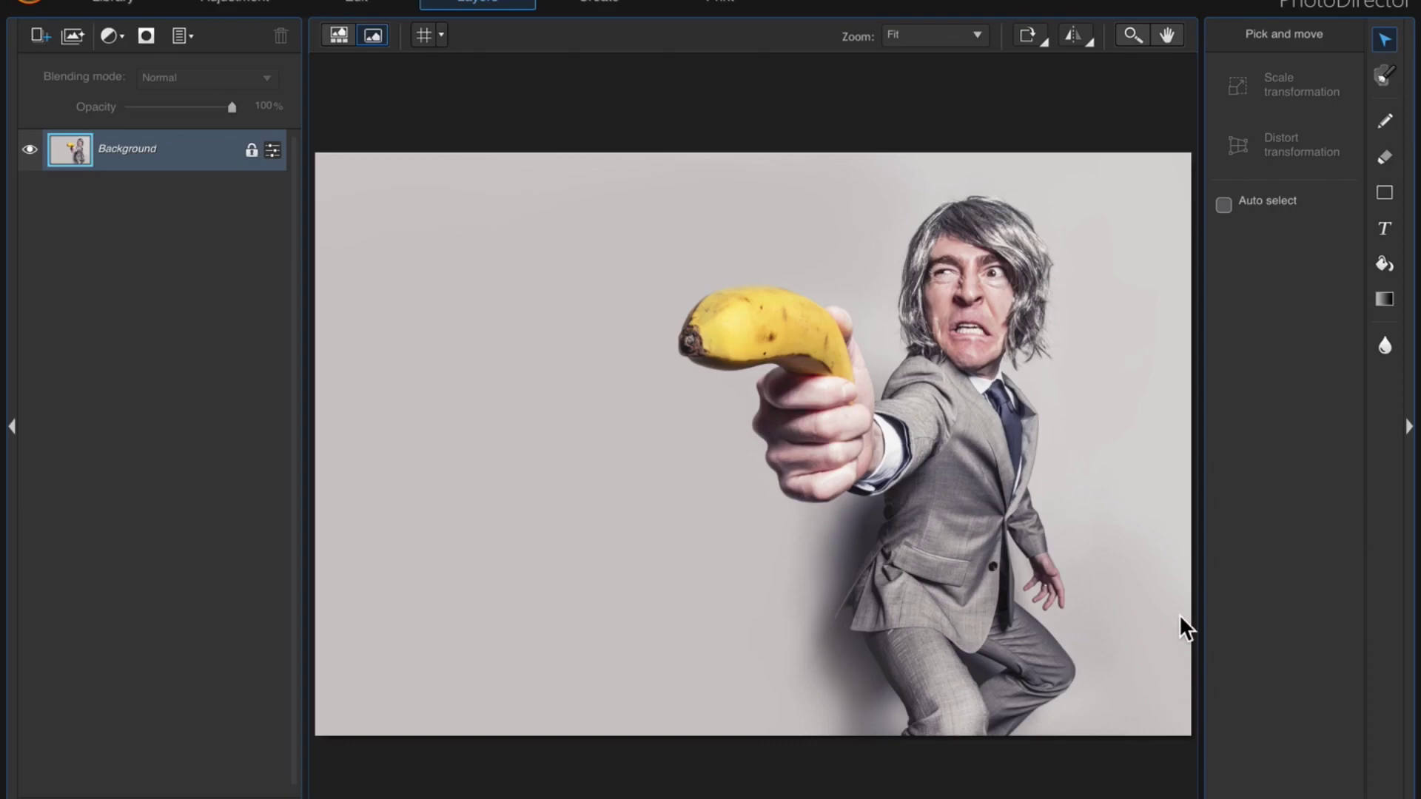
Add a test text layer 'jdsfjjsdfjs' in PhotoDirector, then delete it
left_click(1384, 229)
left_click(373, 238)
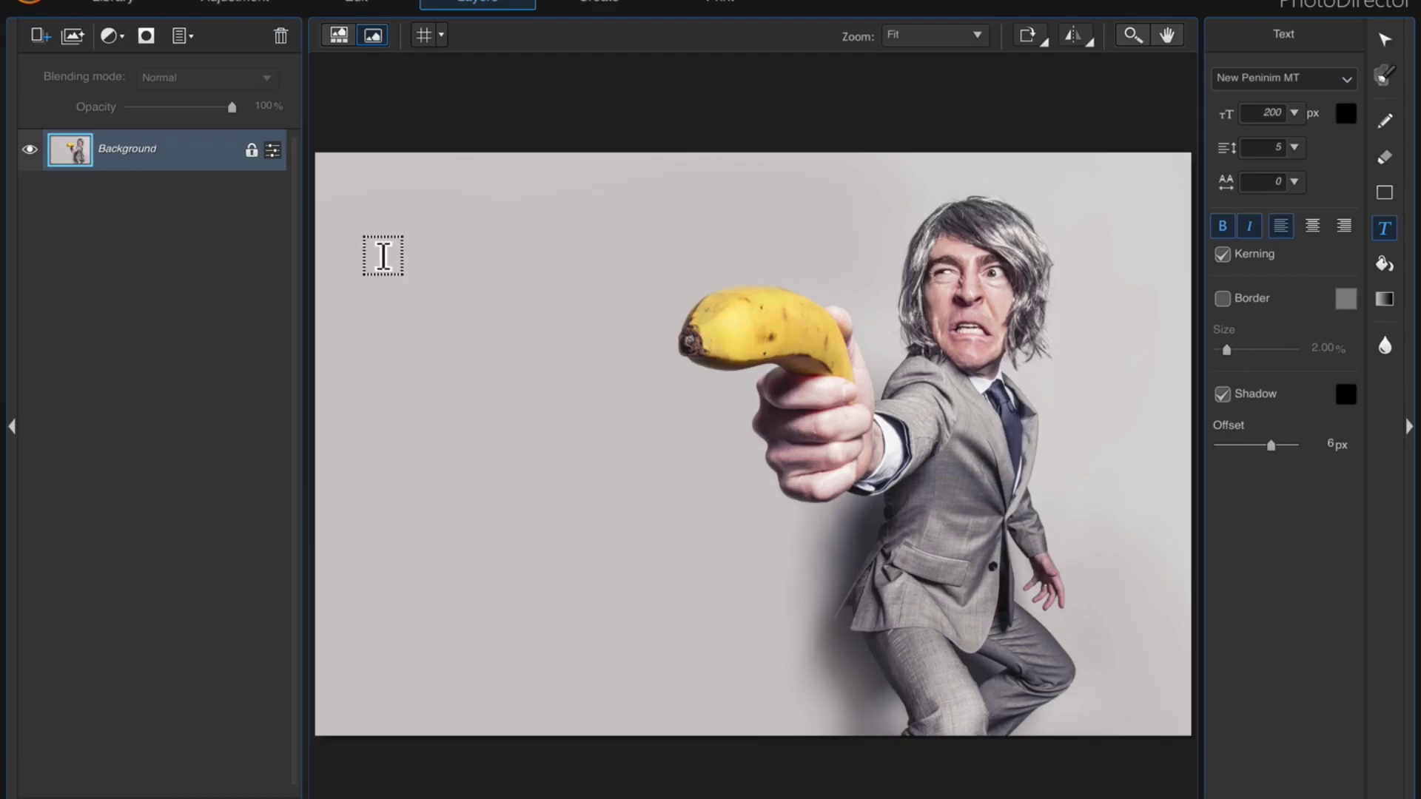
left_click(384, 249)
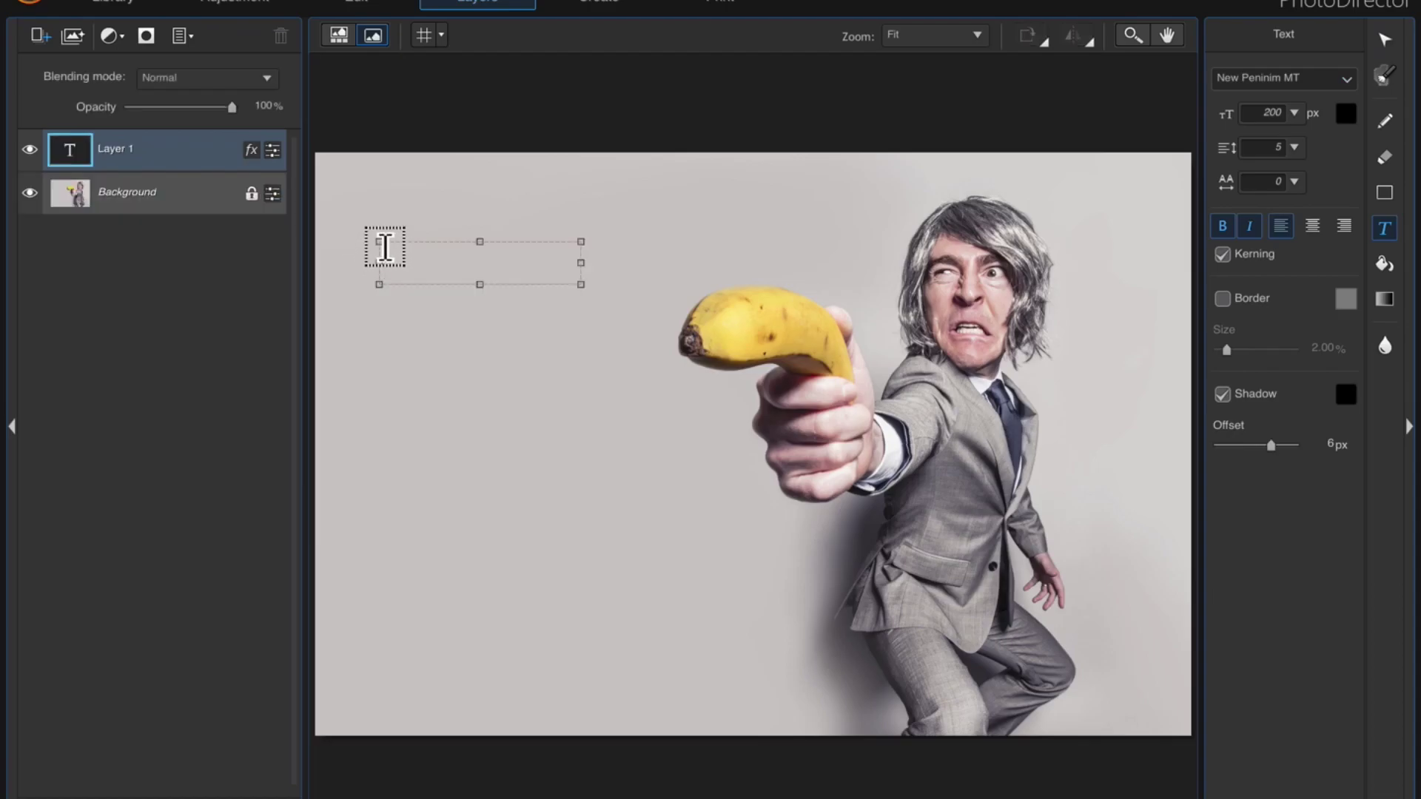
type("jdsfjjsdfjs")
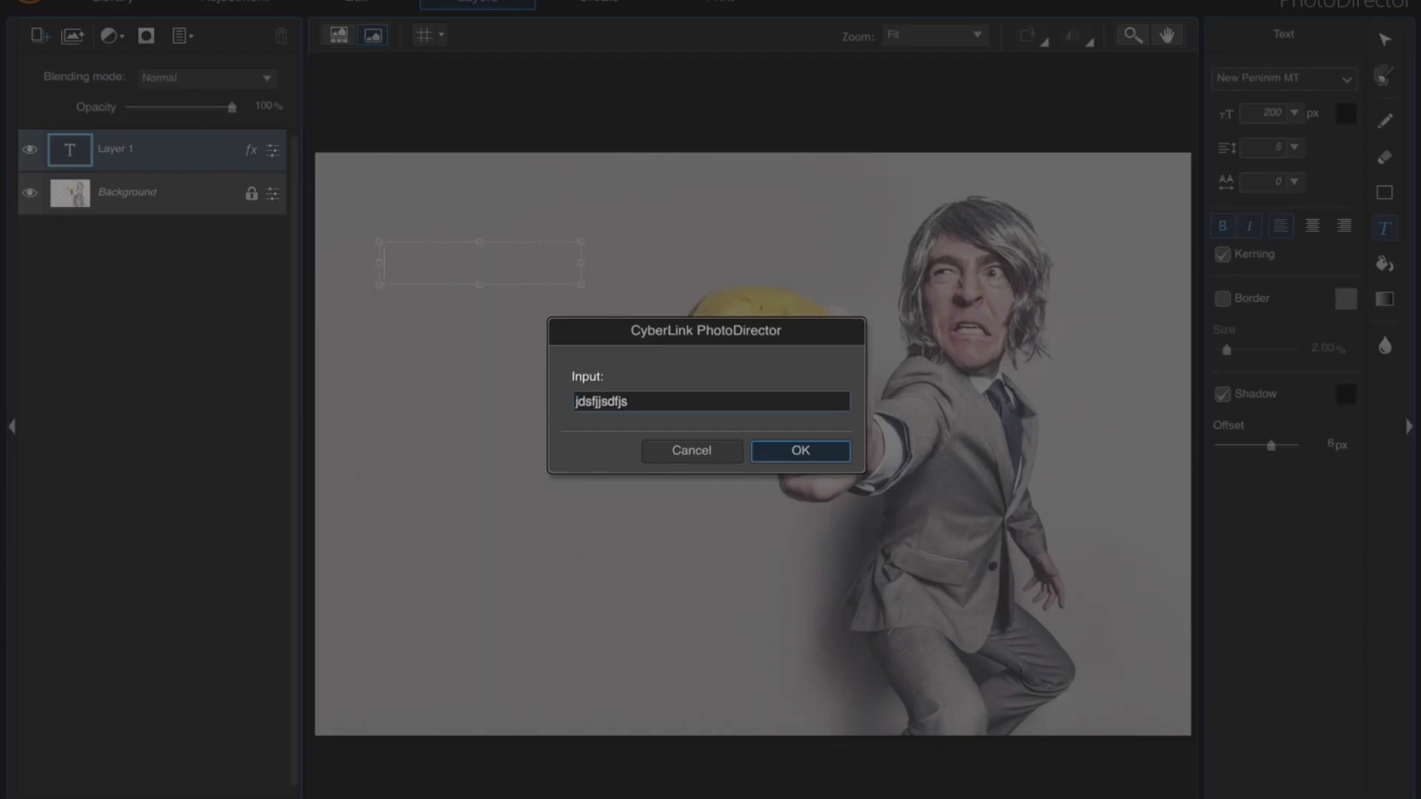
left_click(828, 450)
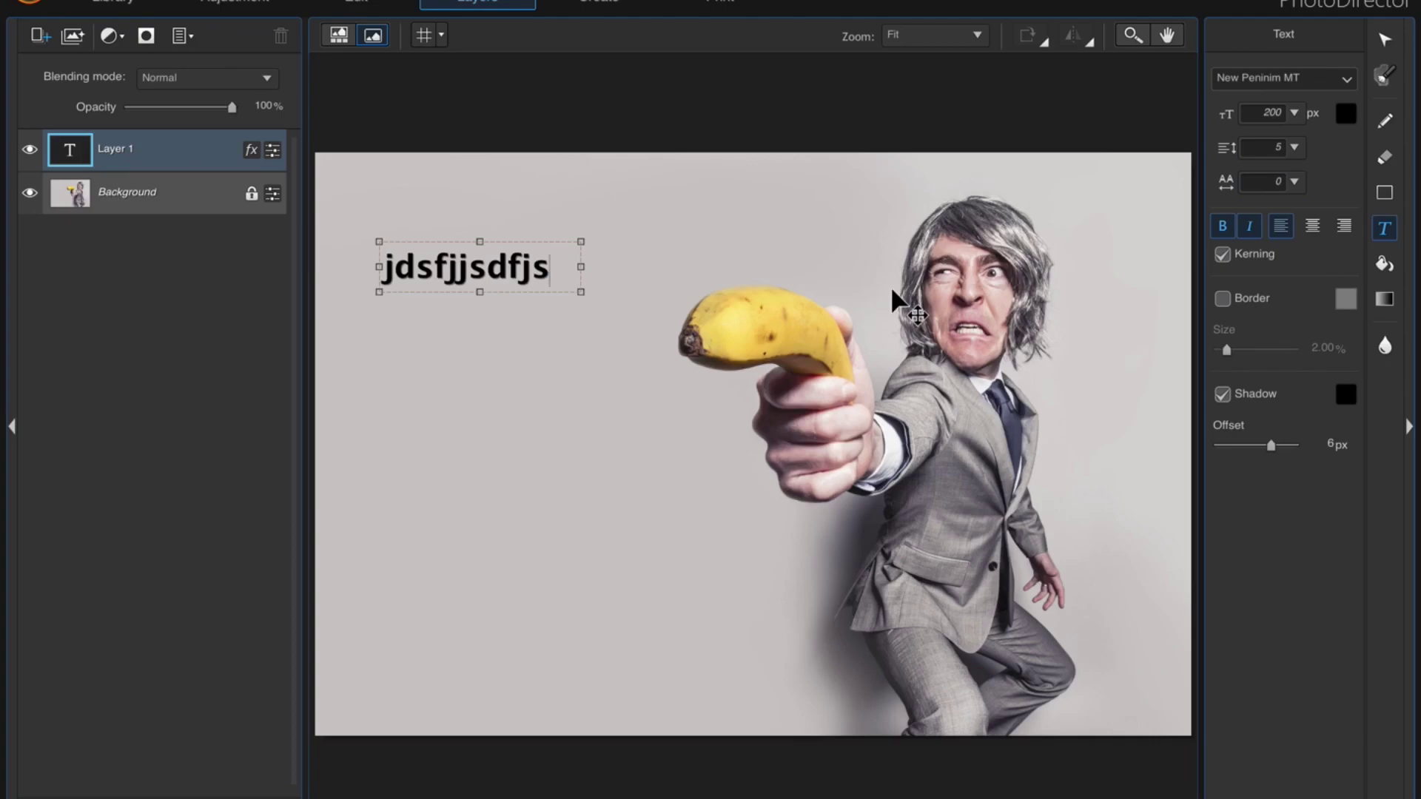
right_click(174, 148)
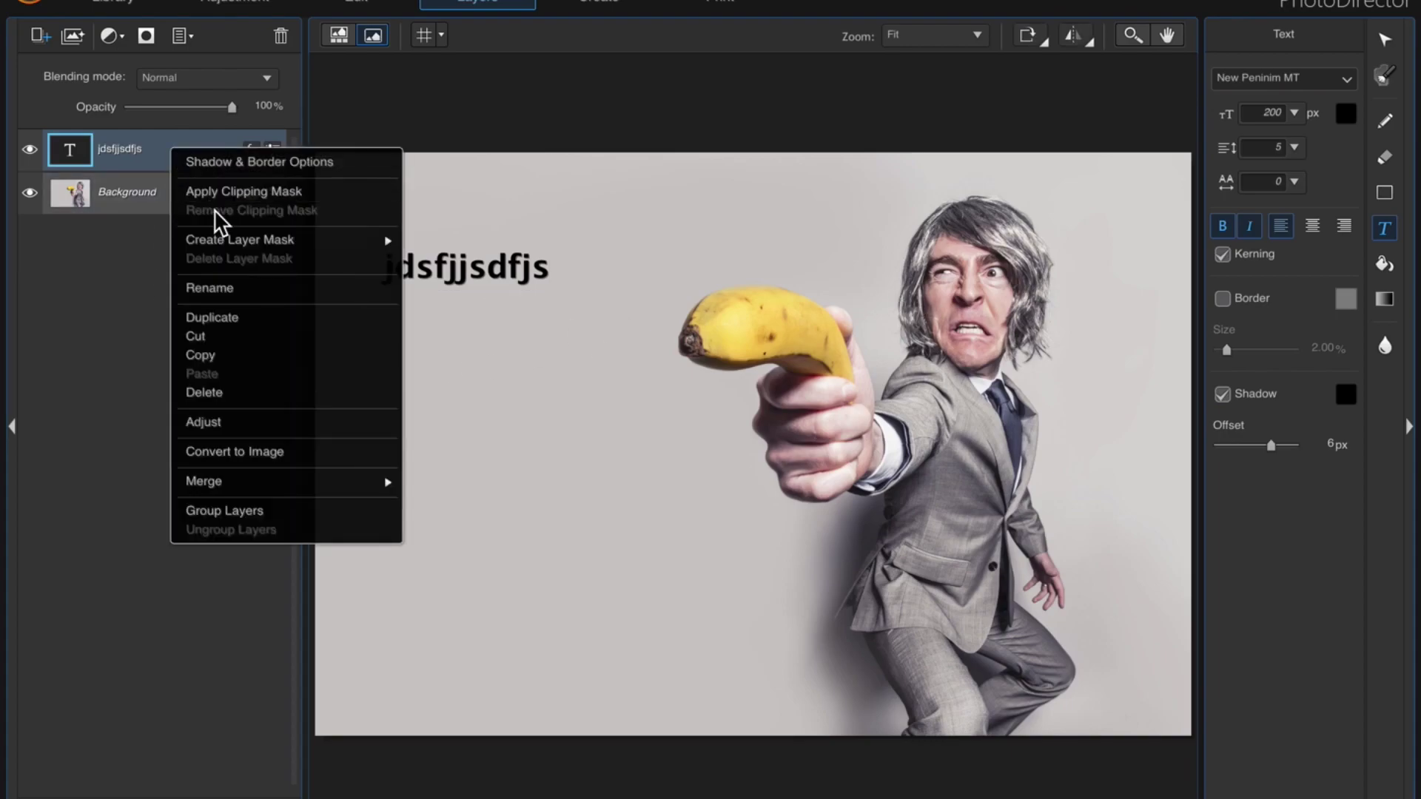
left_click(217, 395)
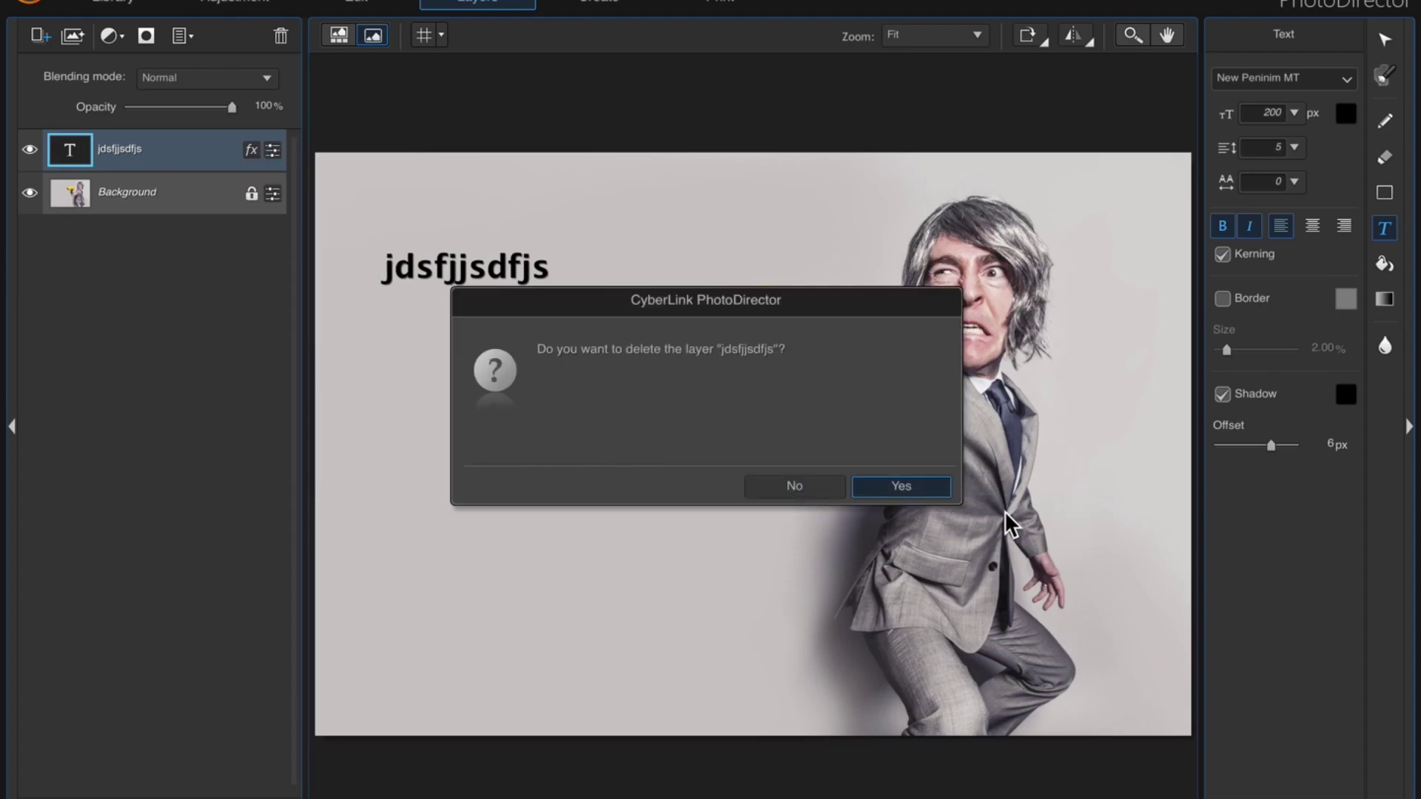
left_click(925, 488)
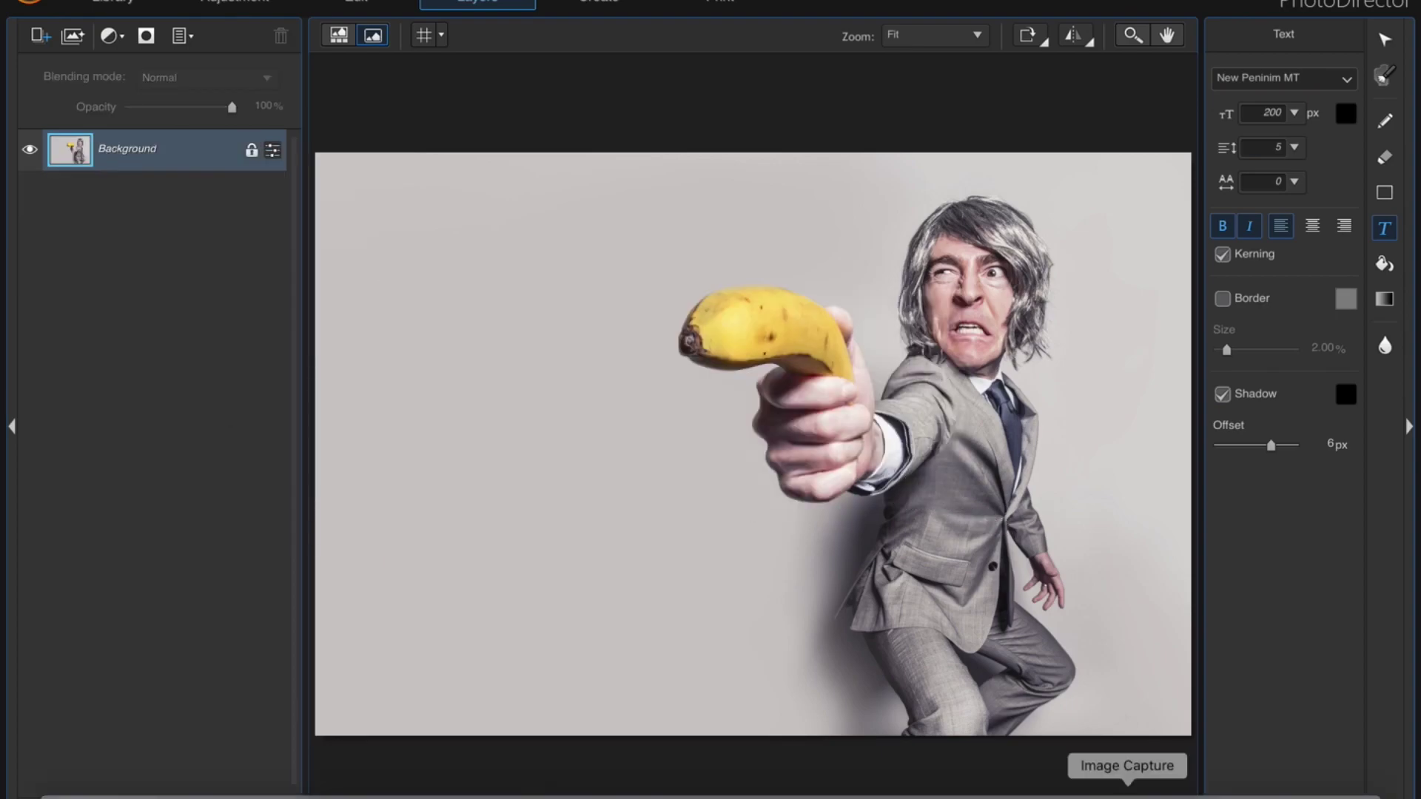
In Chrome, find the crazy quote image and capture it with Cmd+Shift+4
left_click(1026, 793)
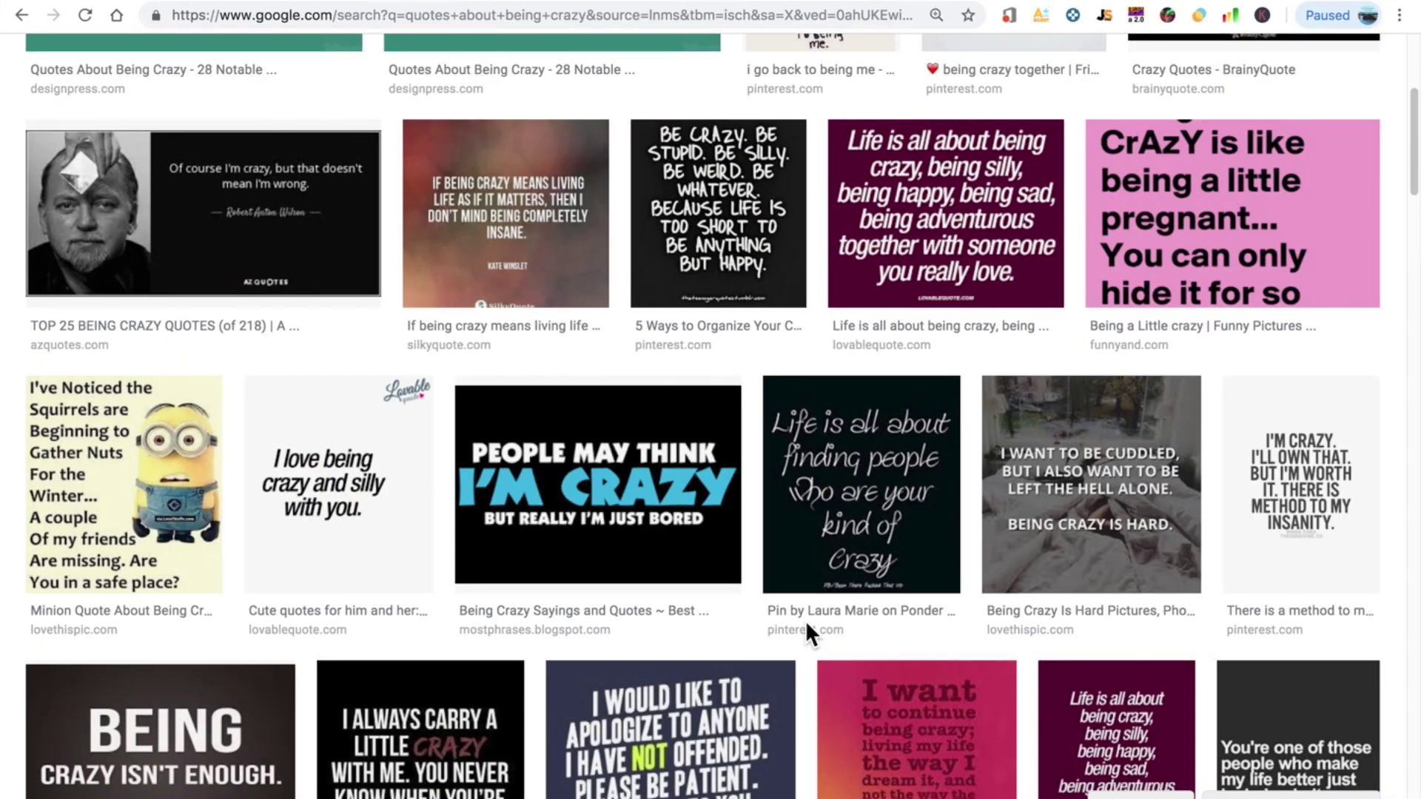
mouse_move(597, 485)
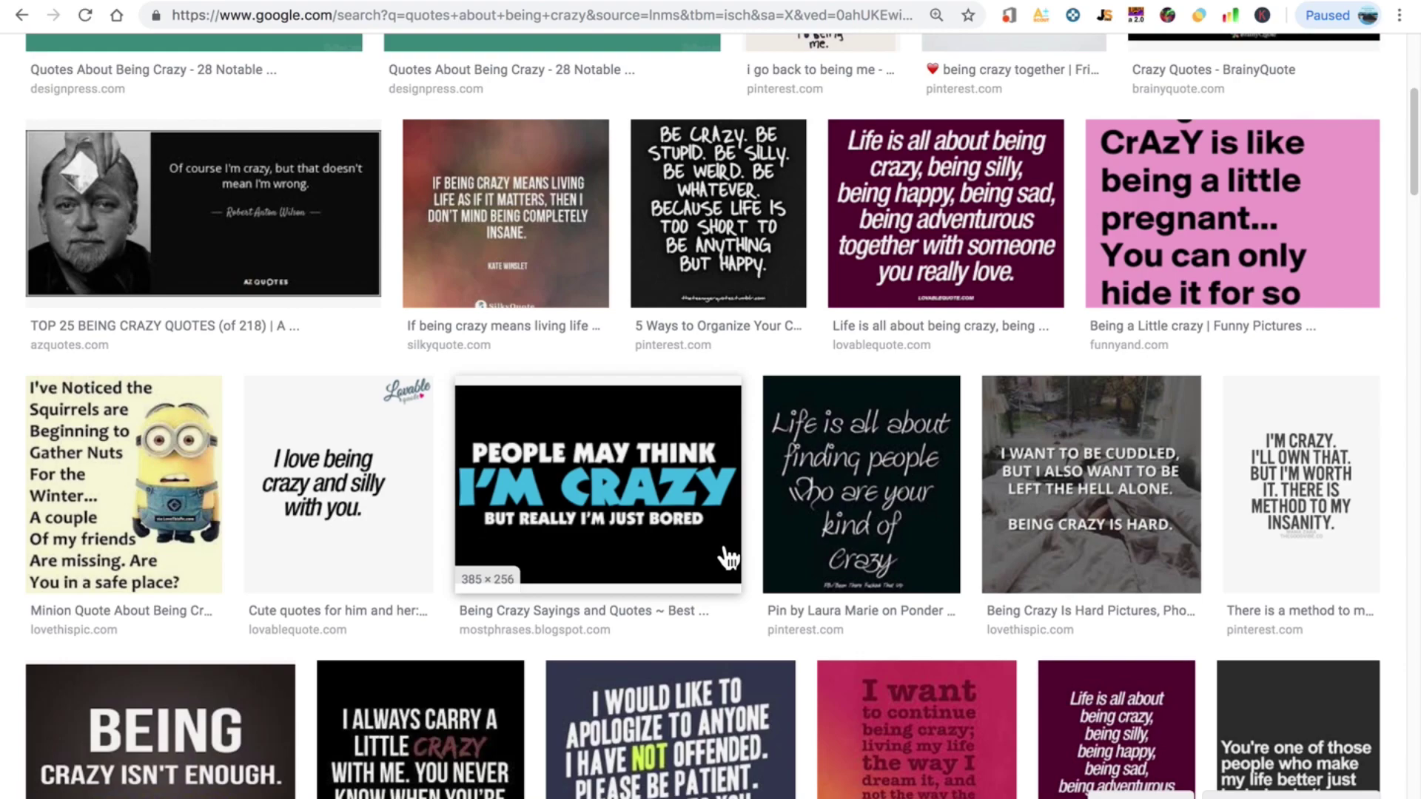
scroll(732, 561, "down", 1)
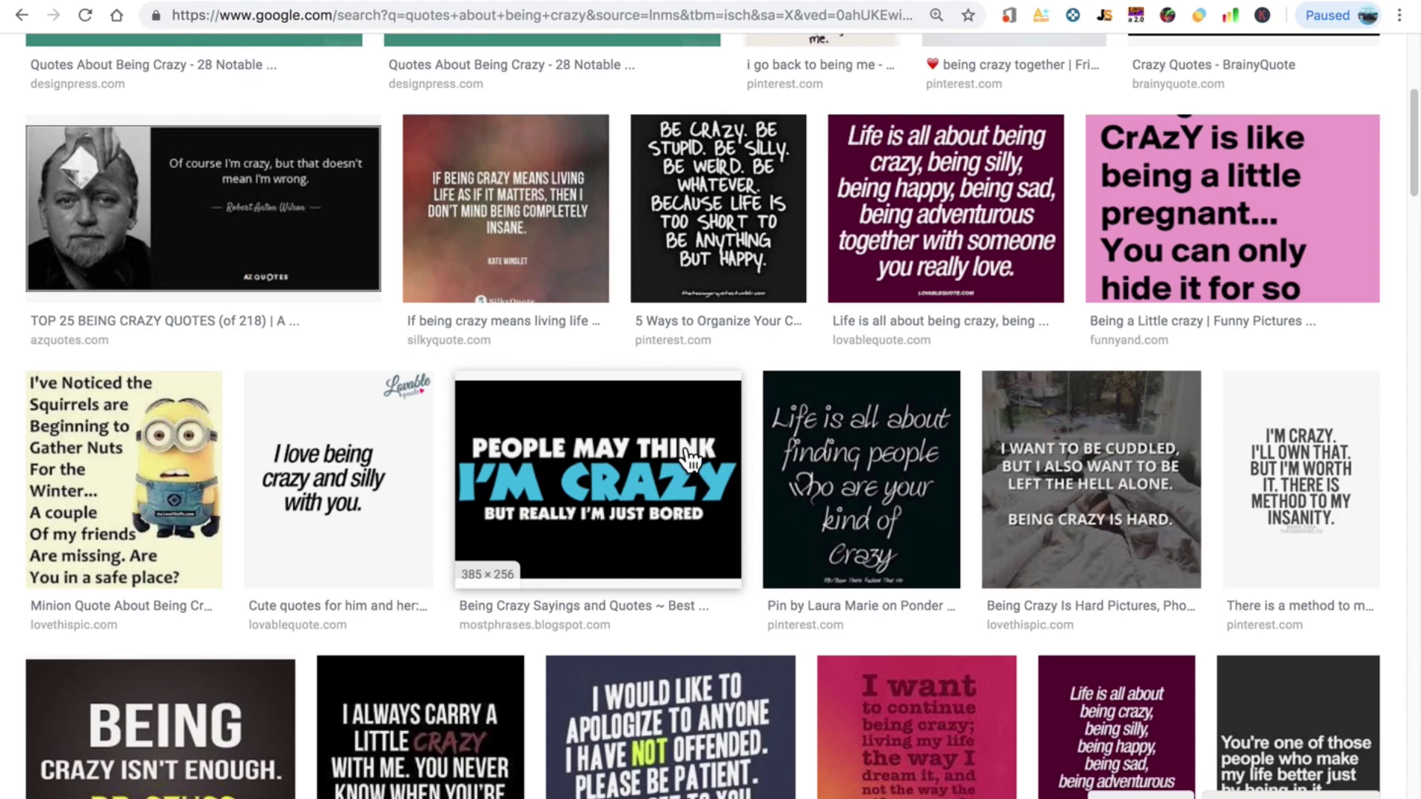
scroll(449, 416, "down", 1)
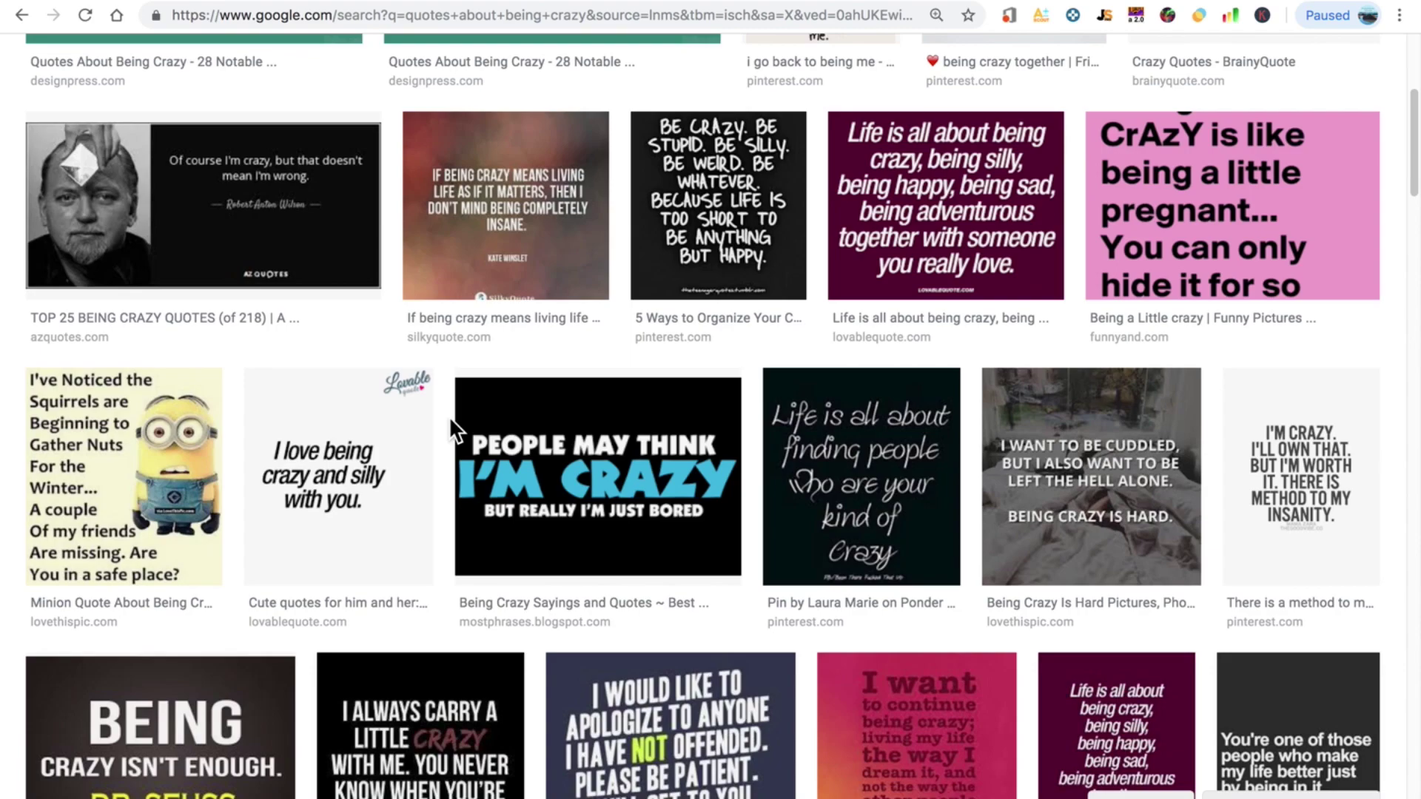
scroll(540, 267, "up", 5)
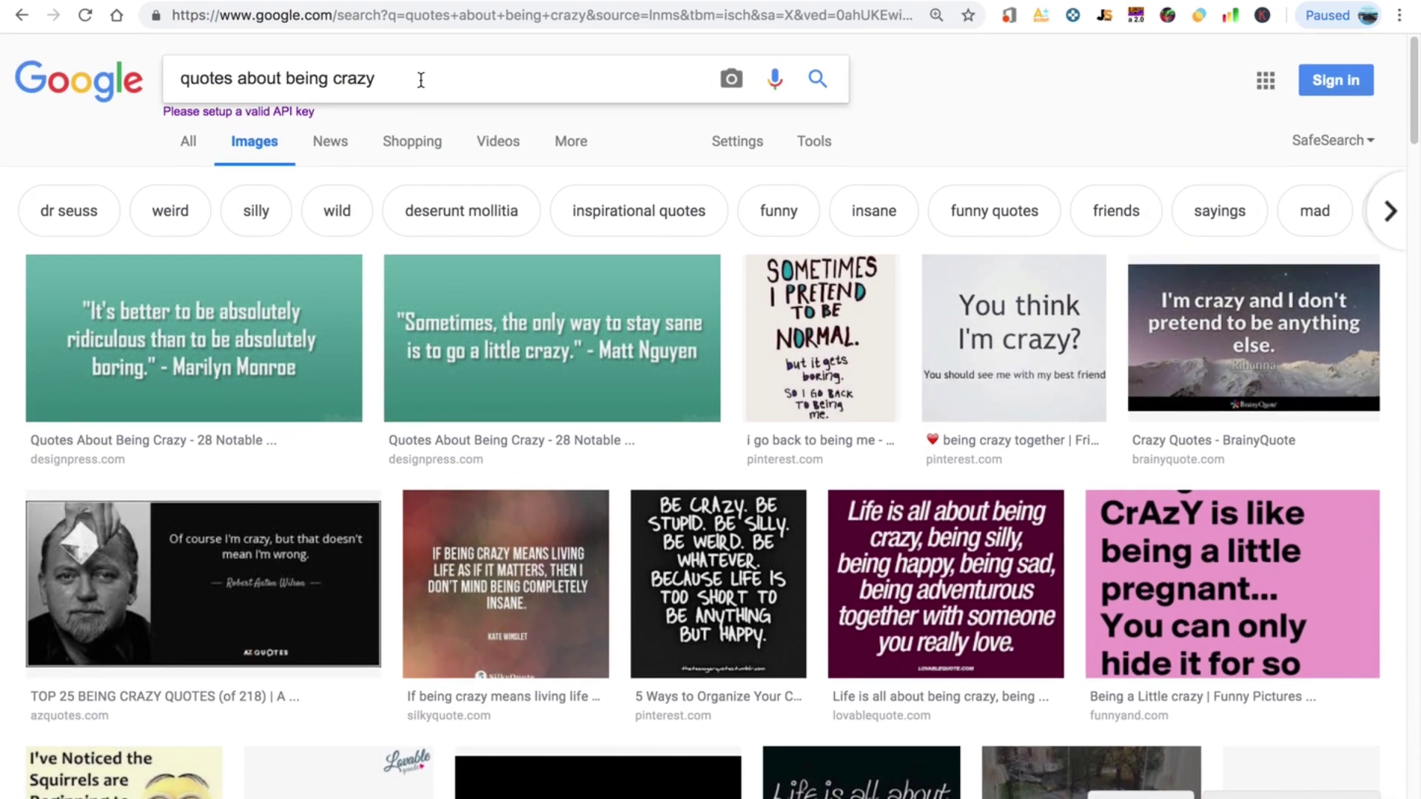
scroll(724, 300, "down", 2)
scroll(724, 299, "down", 3)
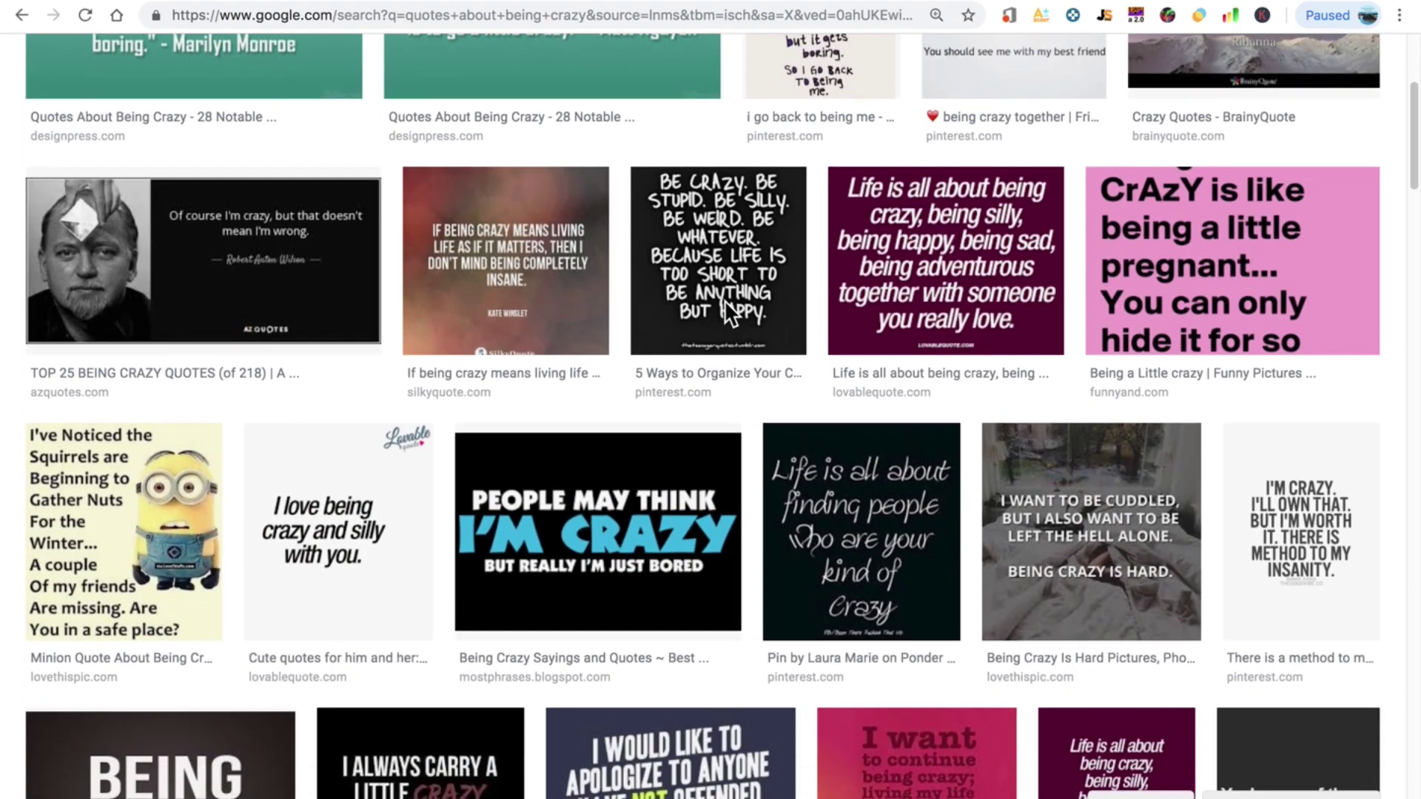
scroll(724, 300, "down", 2)
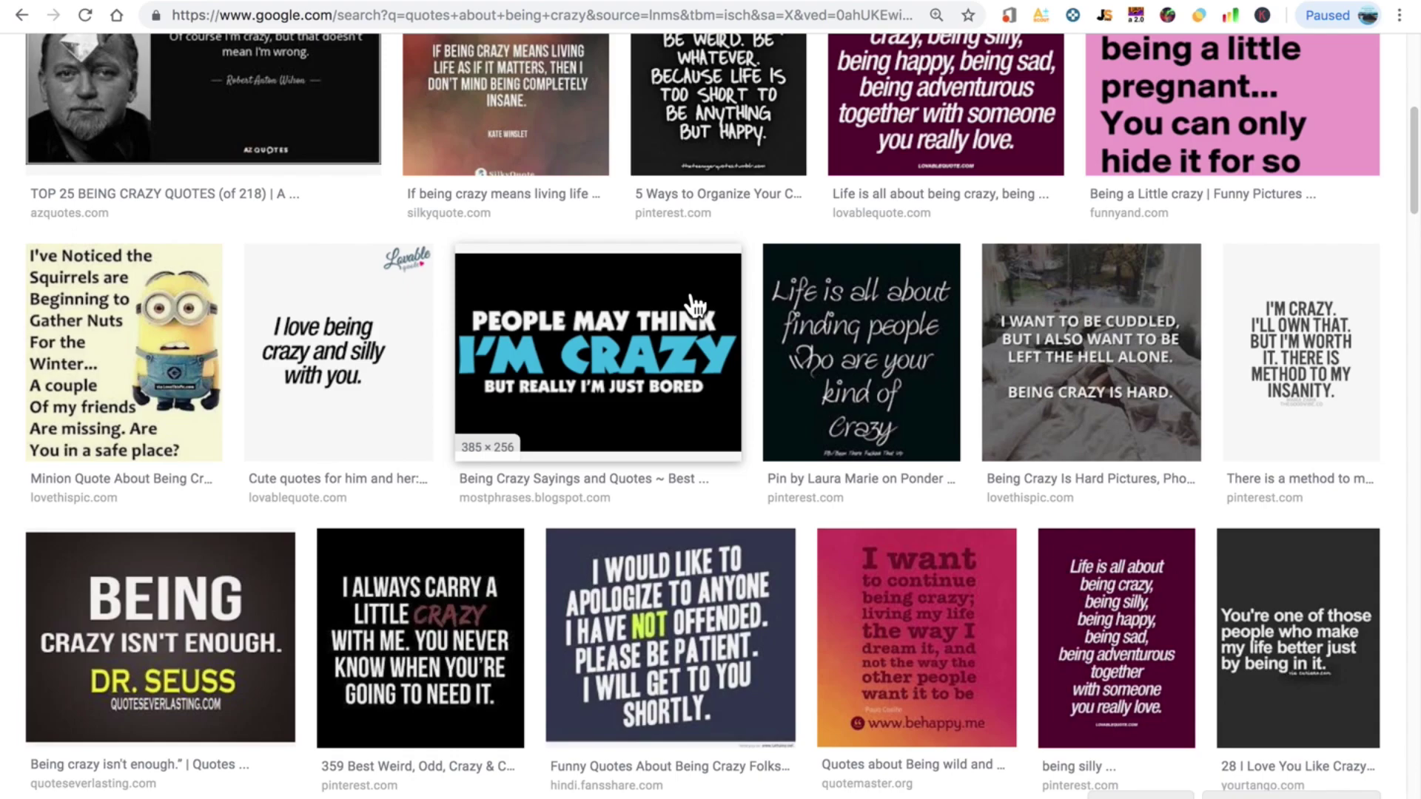
scroll(695, 303, "up", 5)
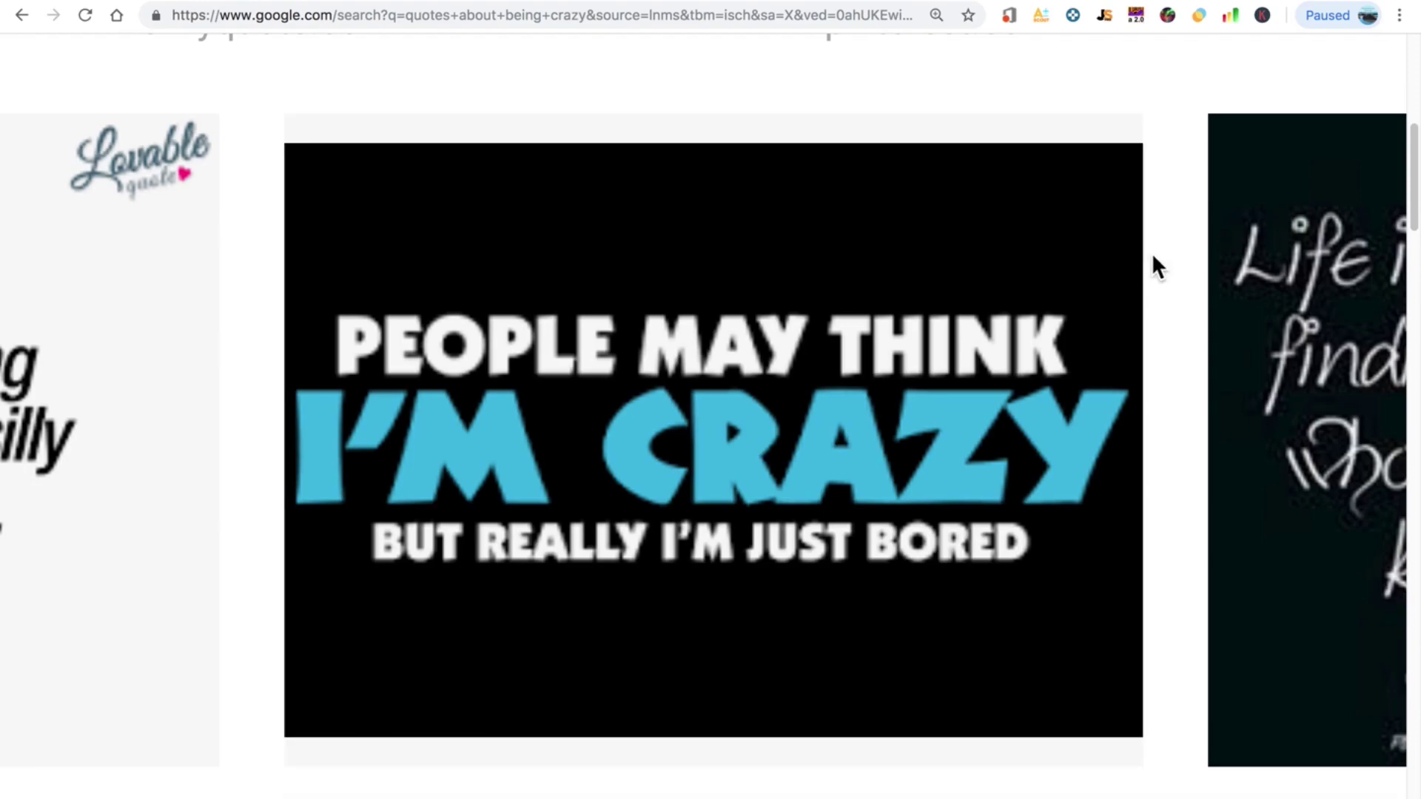
key("super+shift+4")
mouse_move(289, 160)
left_mouse_down()
mouse_move(881, 527)
mouse_move(1142, 561)
mouse_move(1140, 574)
left_mouse_up()
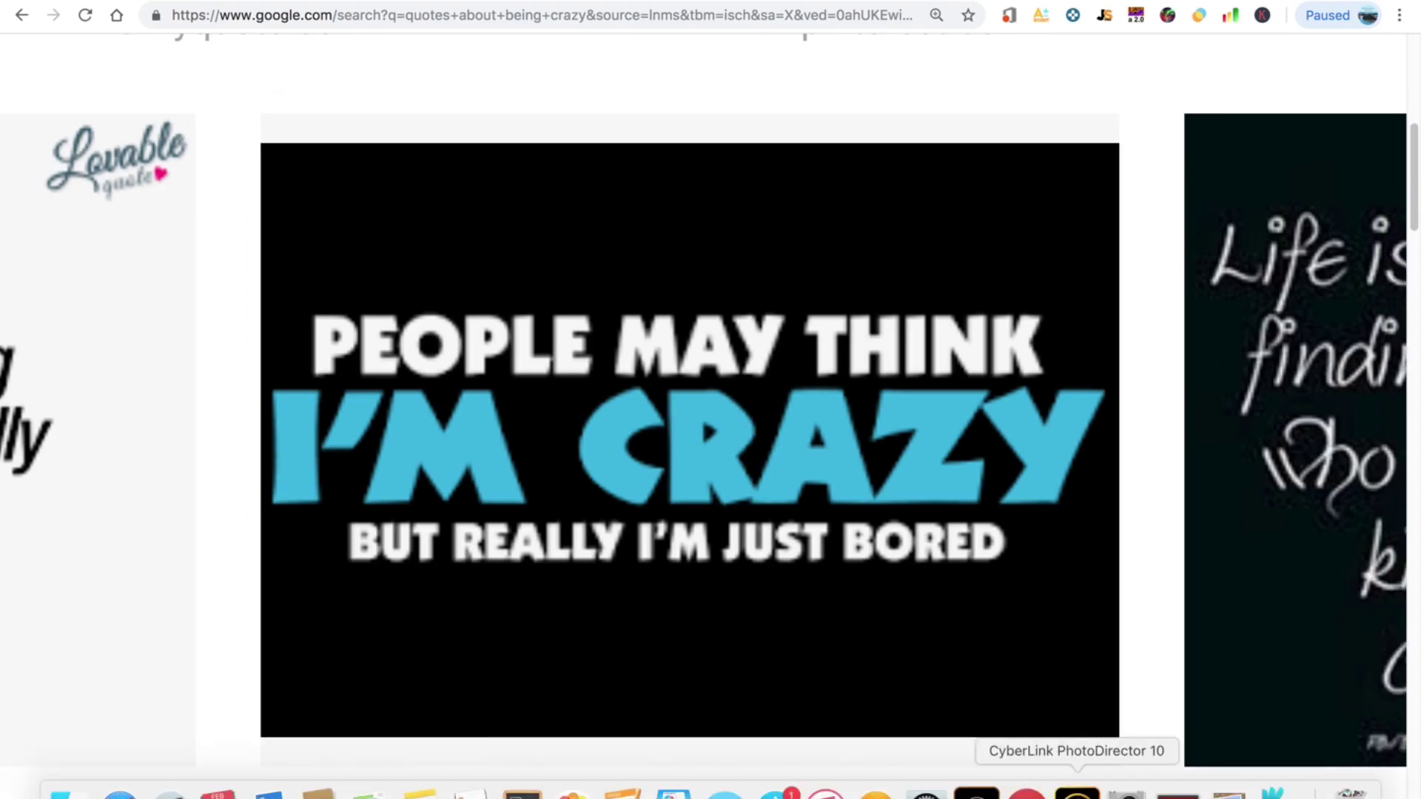
Add People may think crazy.png from a folder as a photo layer over the banana photo
left_click(1076, 792)
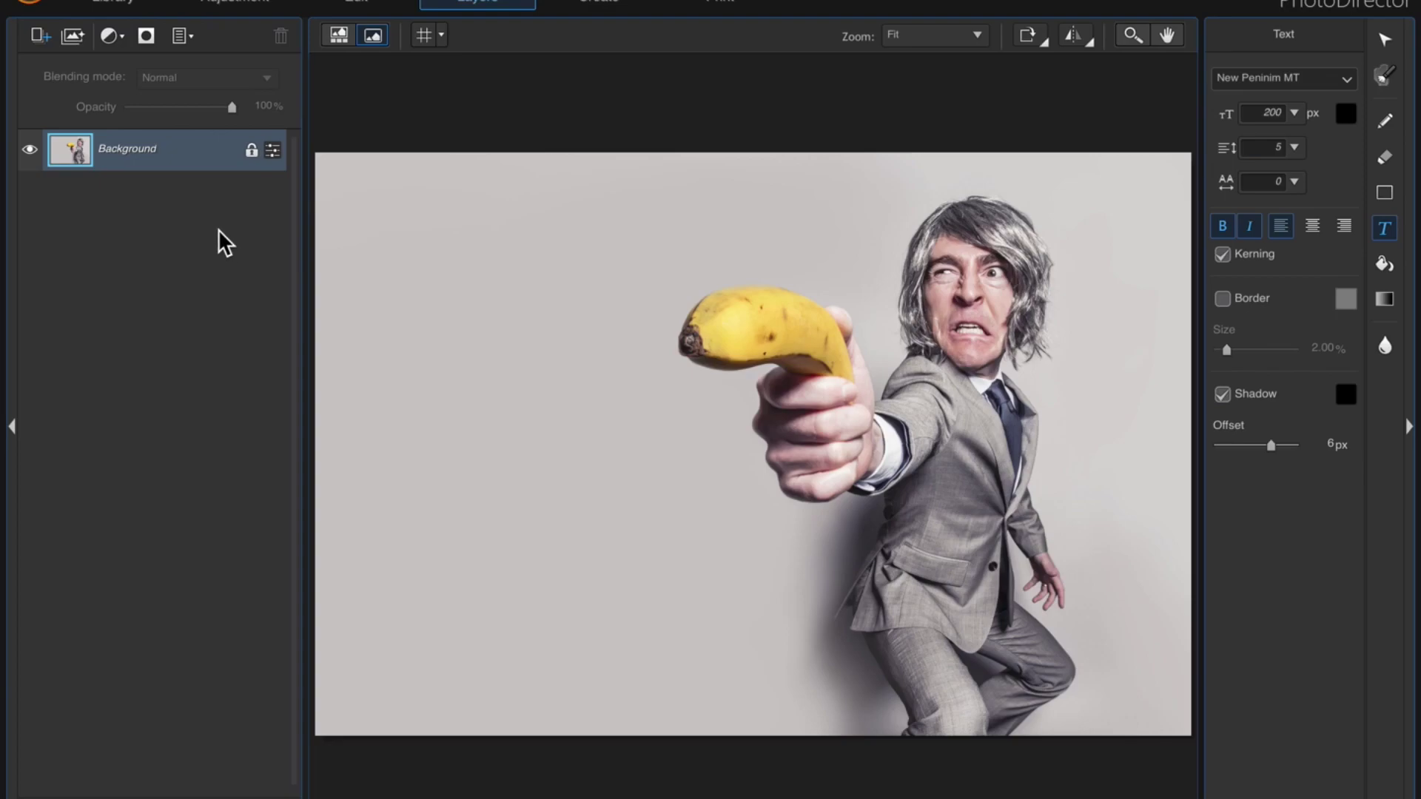
left_click(40, 35)
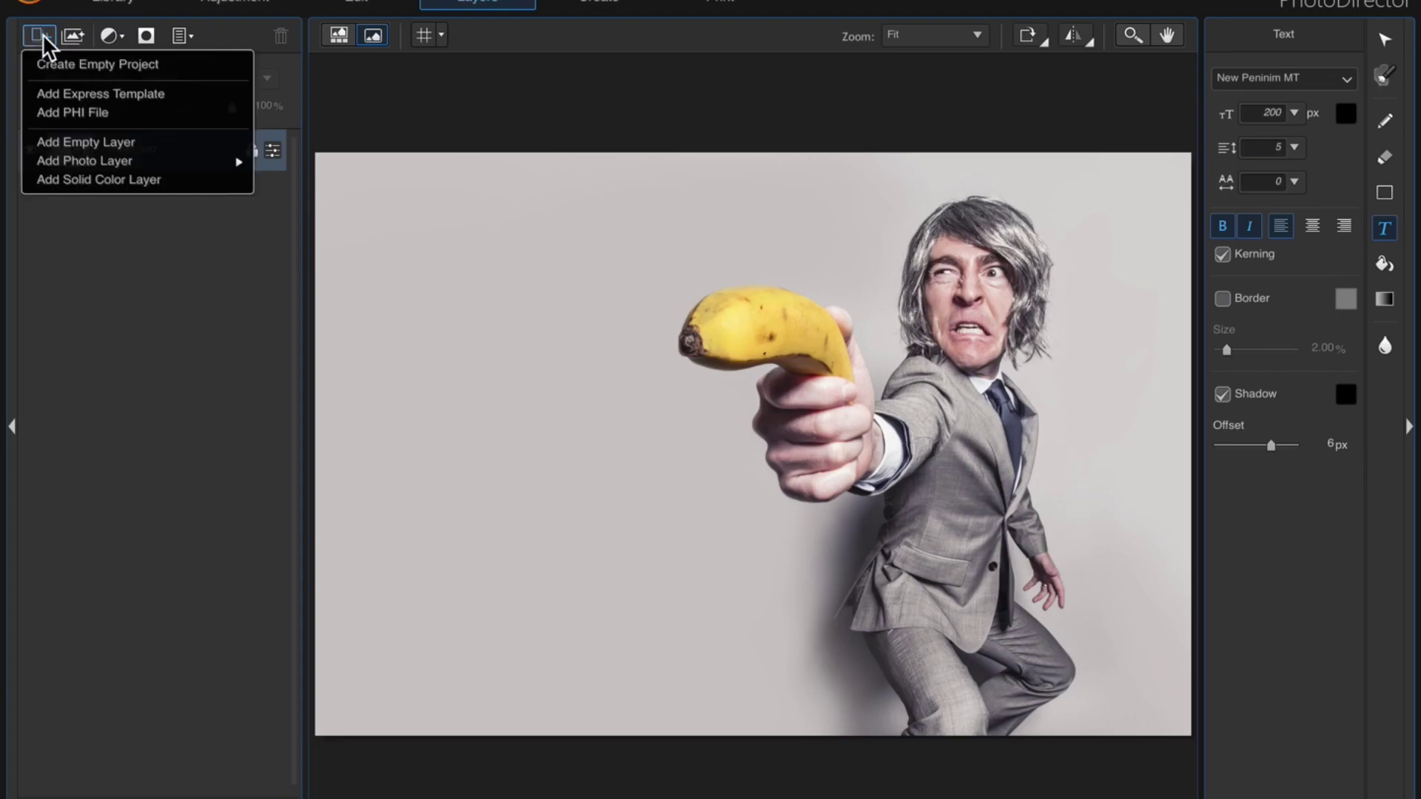
mouse_move(84, 161)
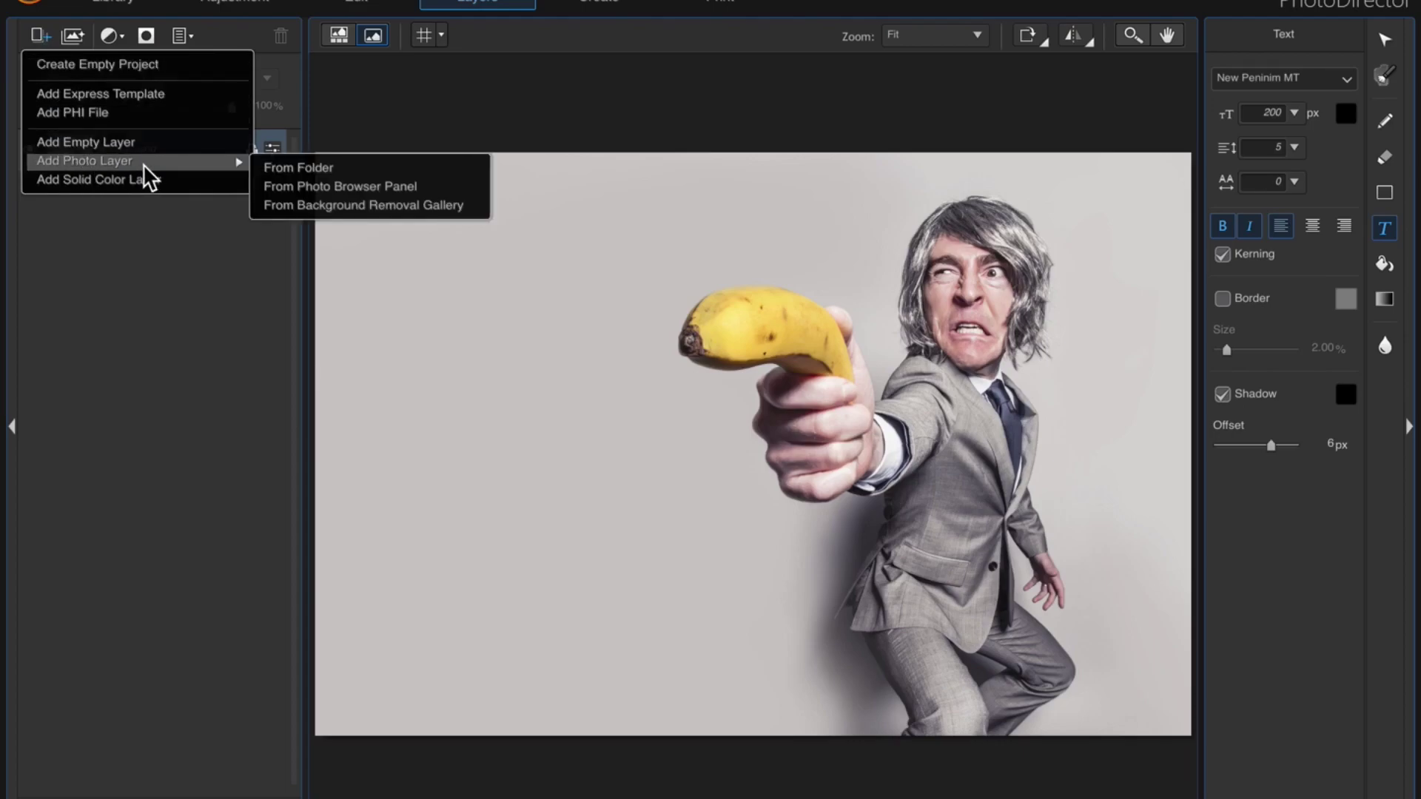
left_click(400, 169)
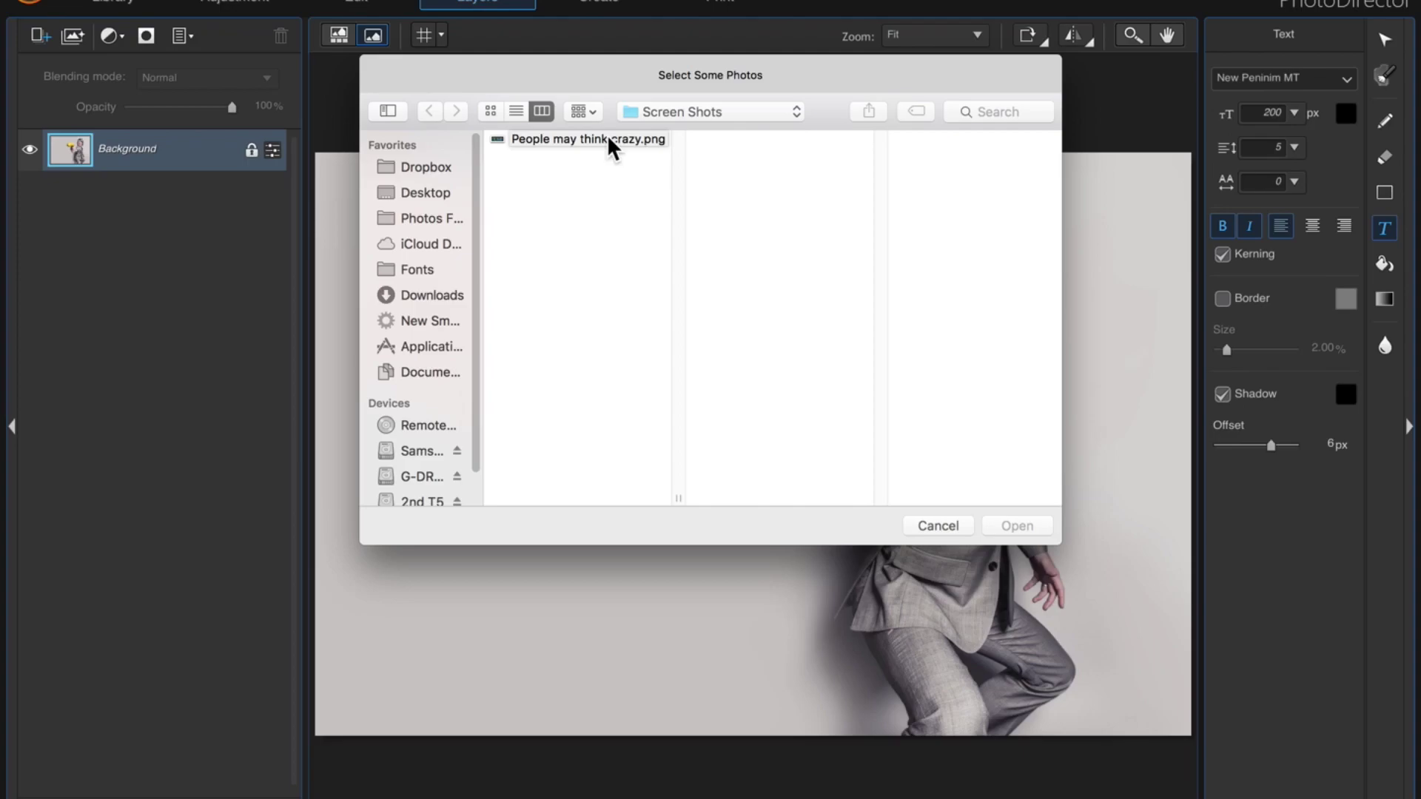
double_click(606, 138)
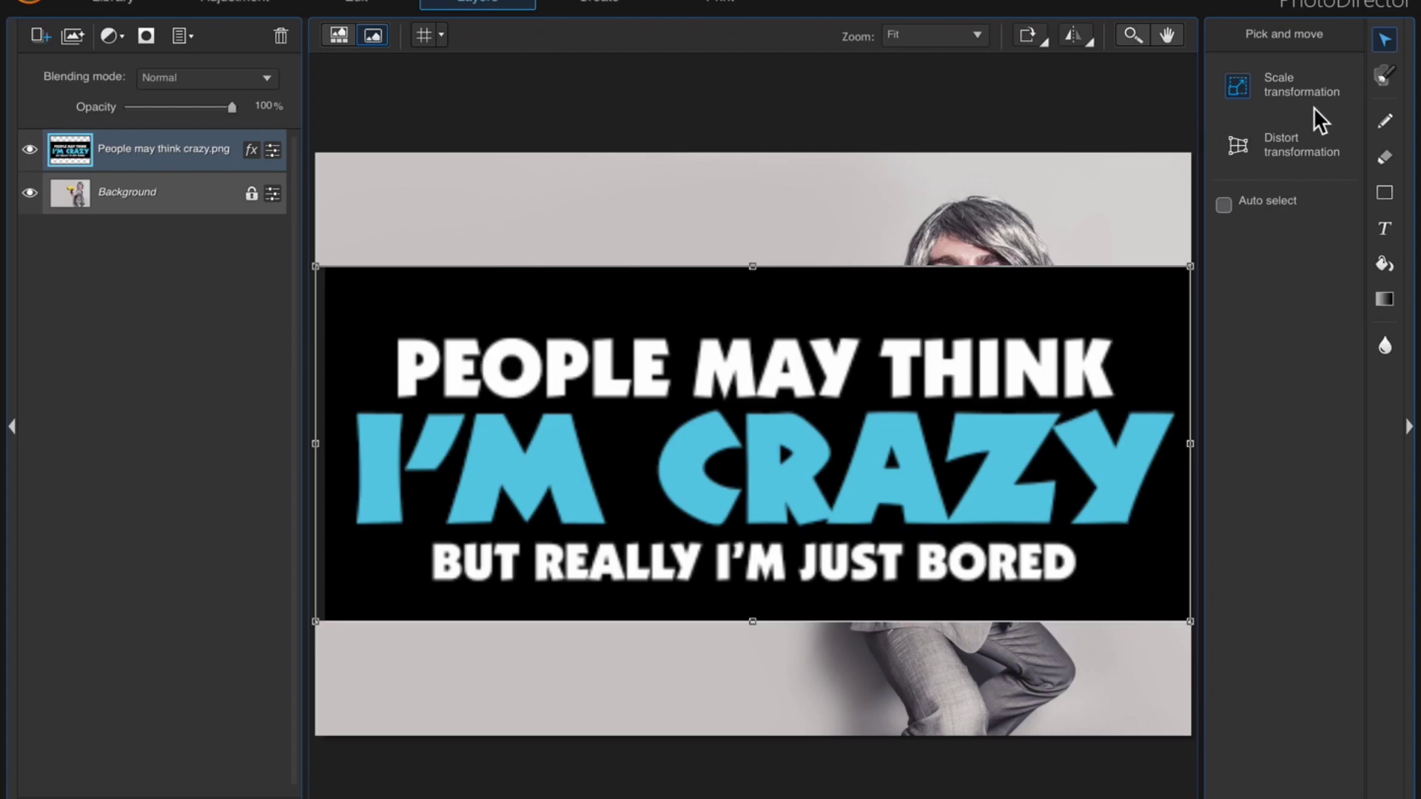
Choose the Magic Wand area selection with colour tolerance 114
left_click(1385, 75)
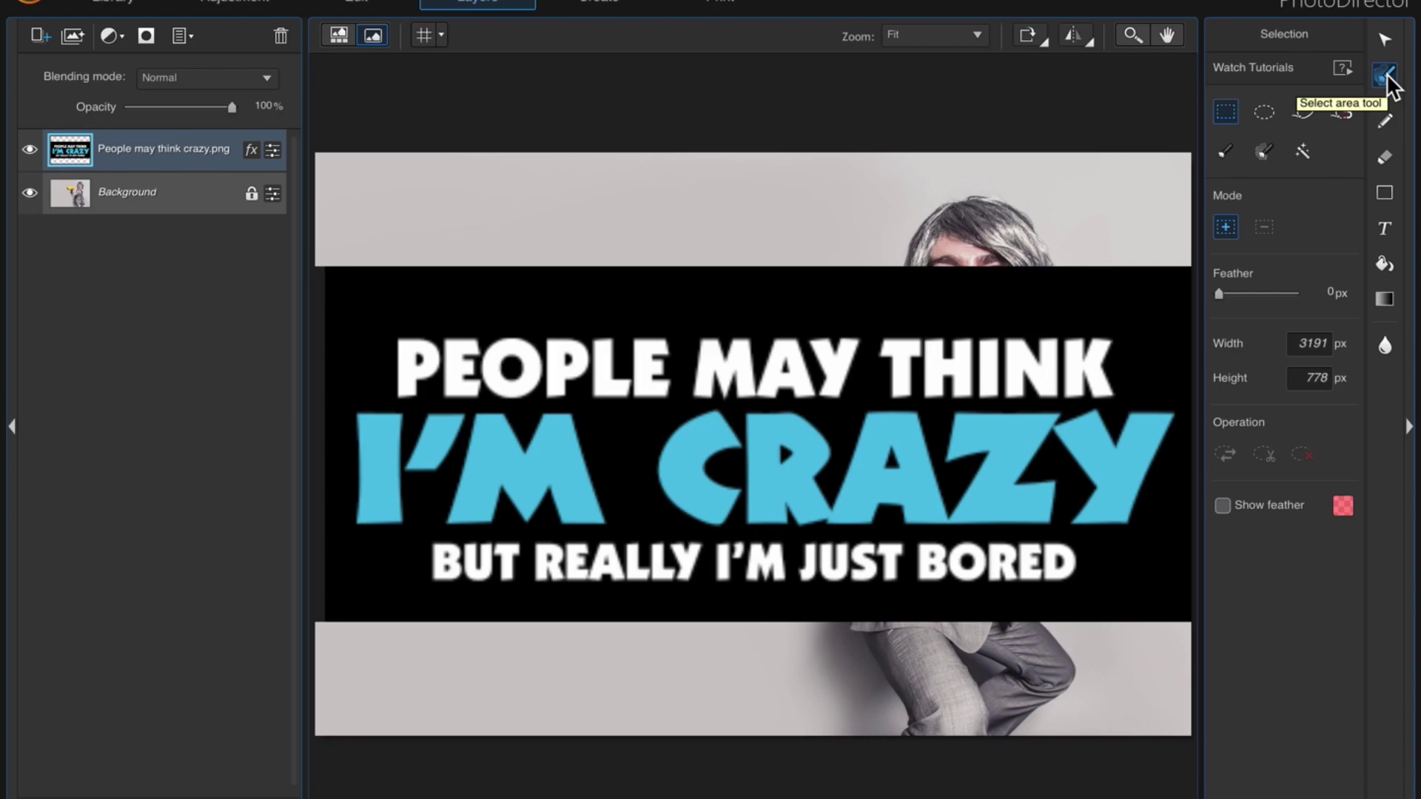
left_click(1301, 147)
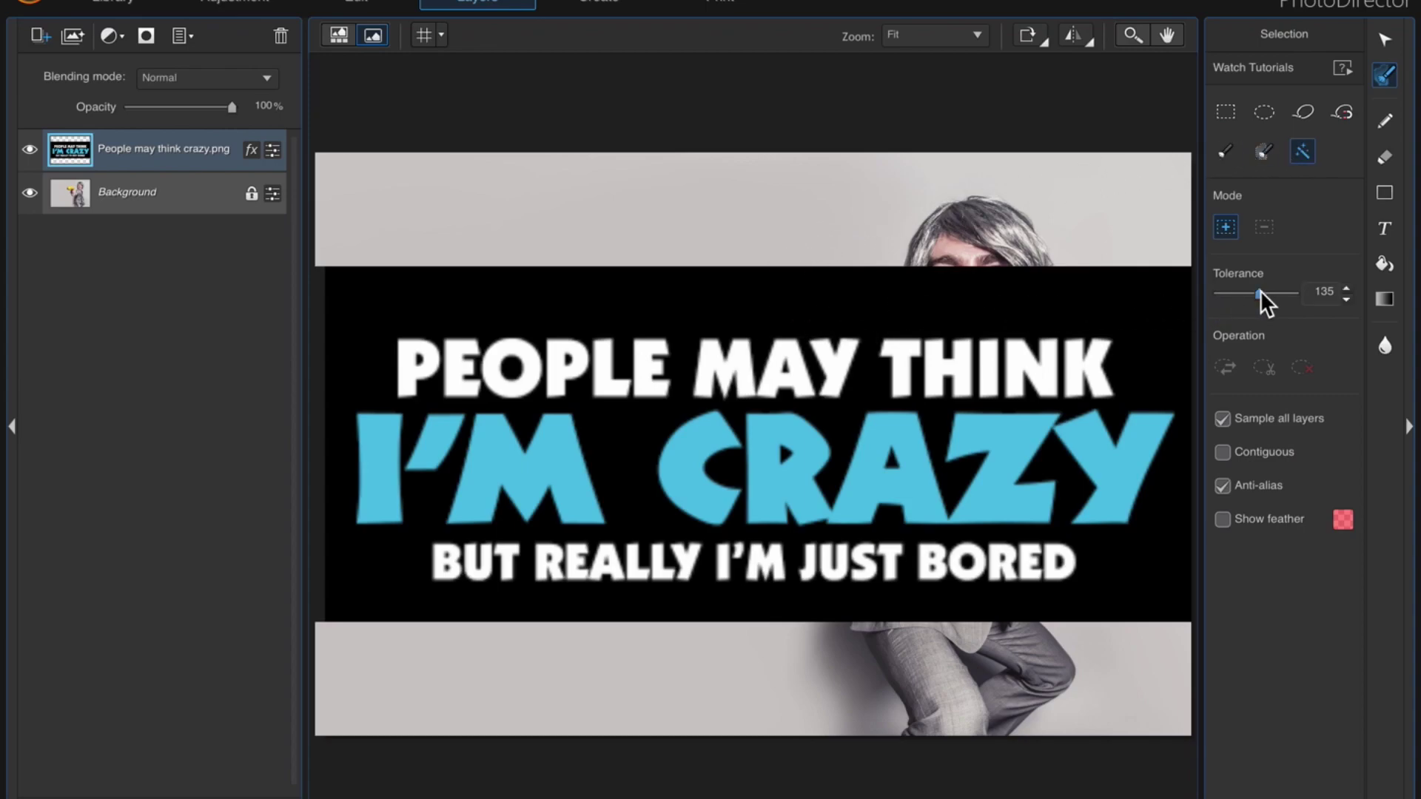
left_click_drag(1260, 290, 1255, 292)
left_click_drag(1255, 292, 1254, 292)
left_click(1227, 456)
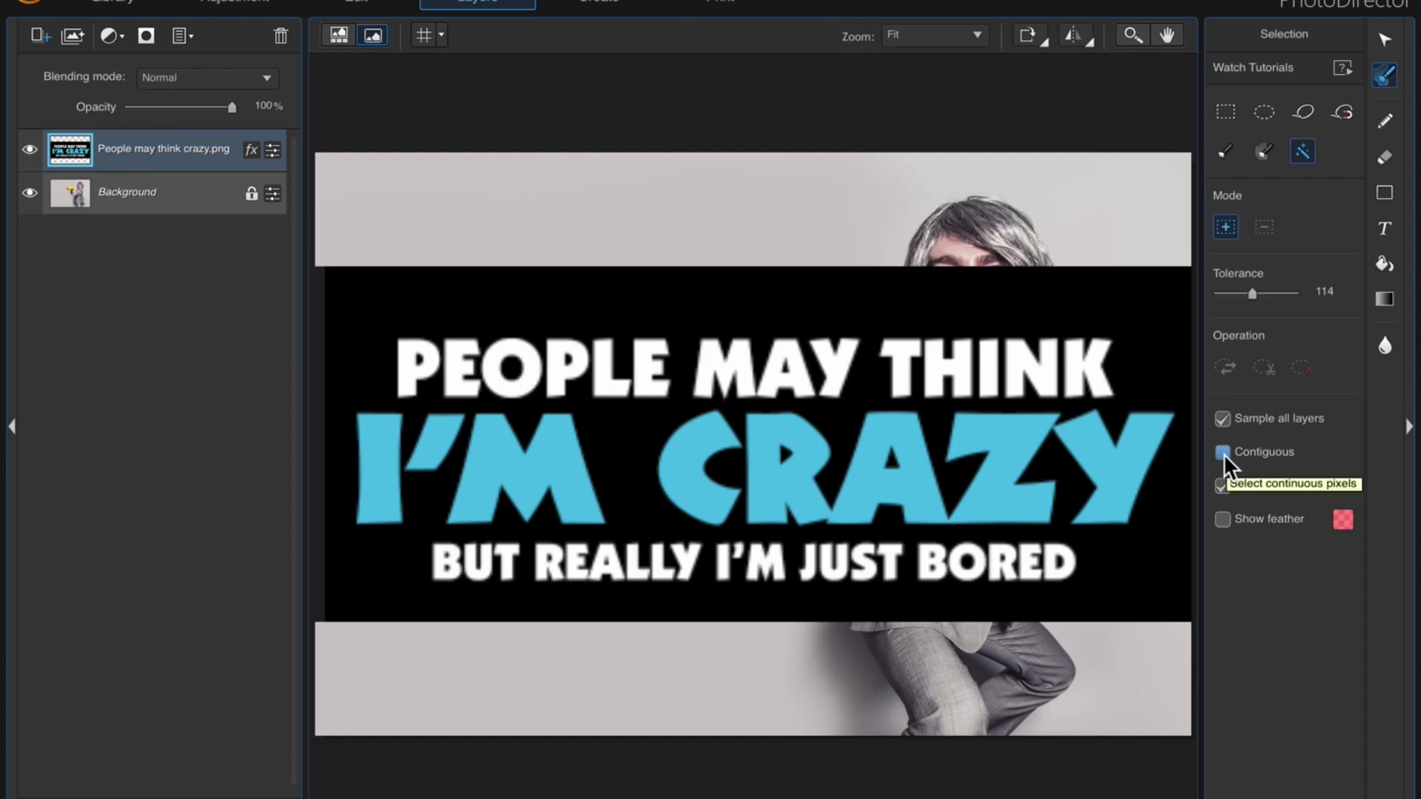
left_click(1223, 454)
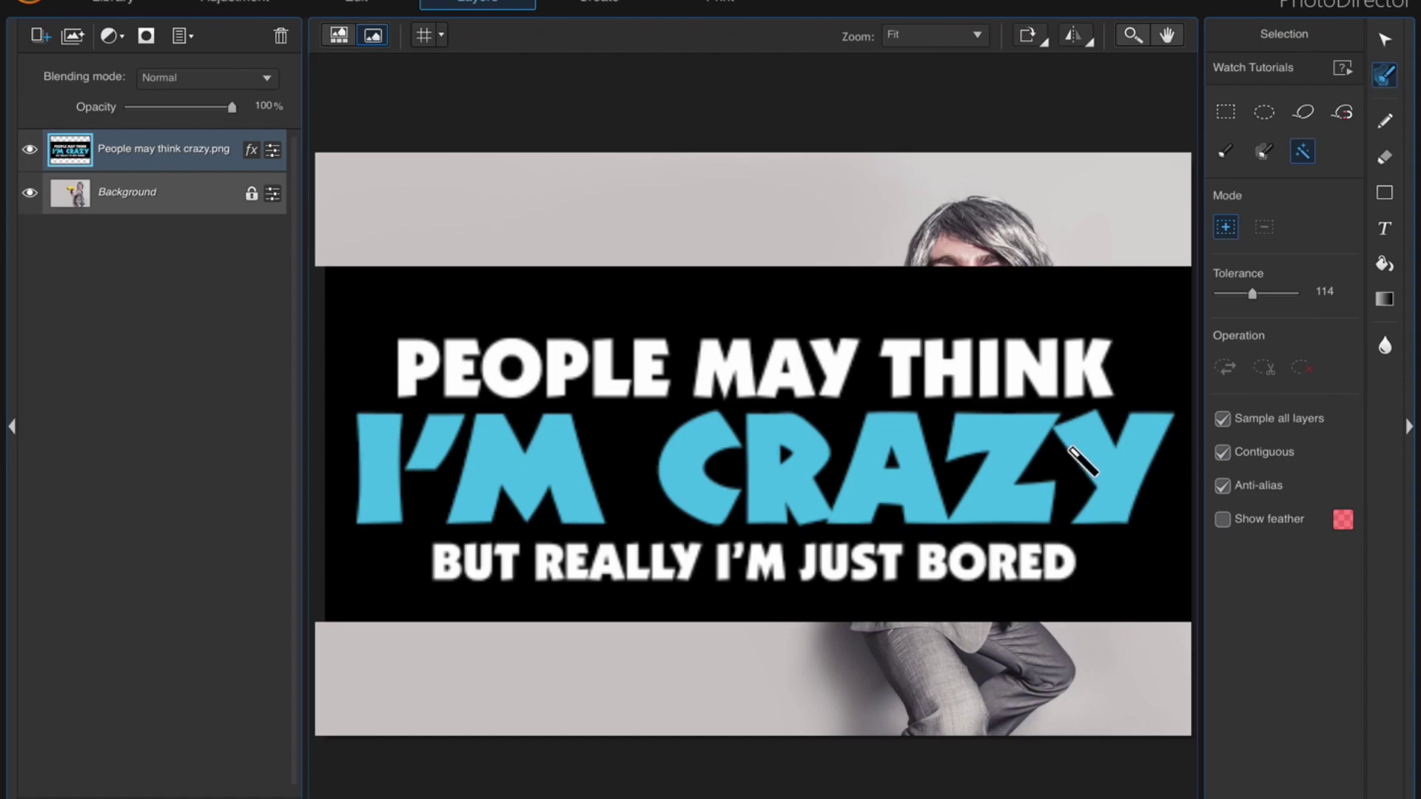
Select the quote's black backdrop with Contiguous off and delete it
left_click(919, 298)
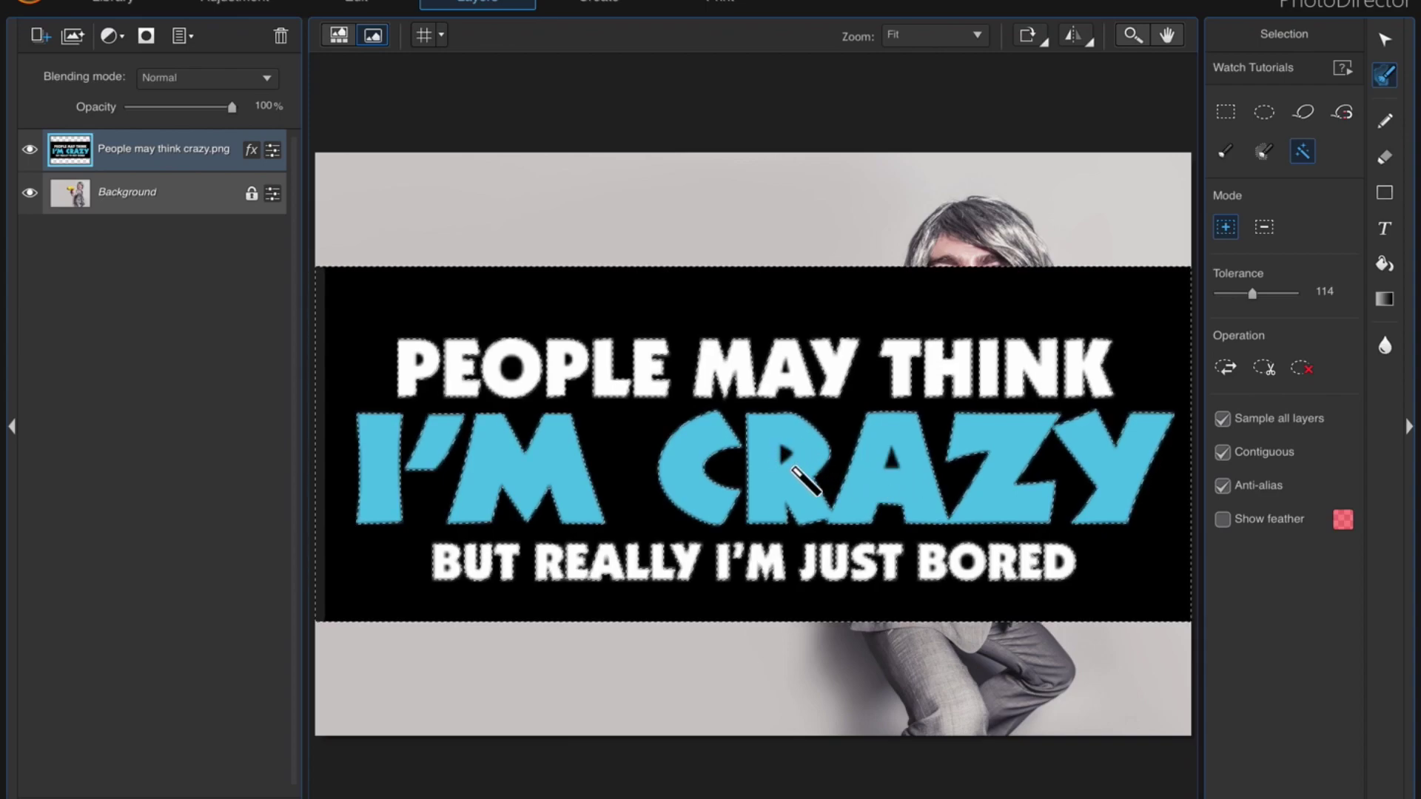
left_click(1221, 453)
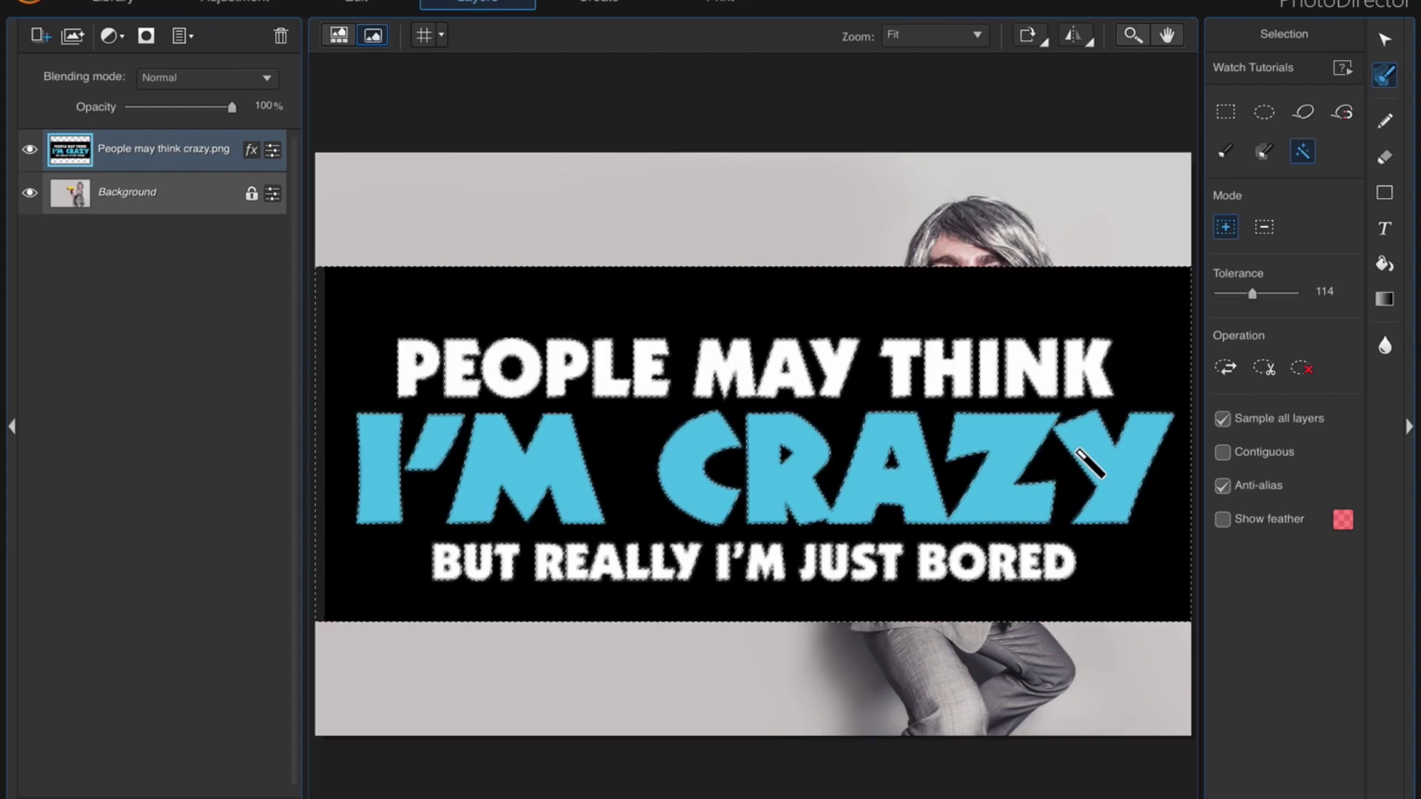
left_click(1264, 365)
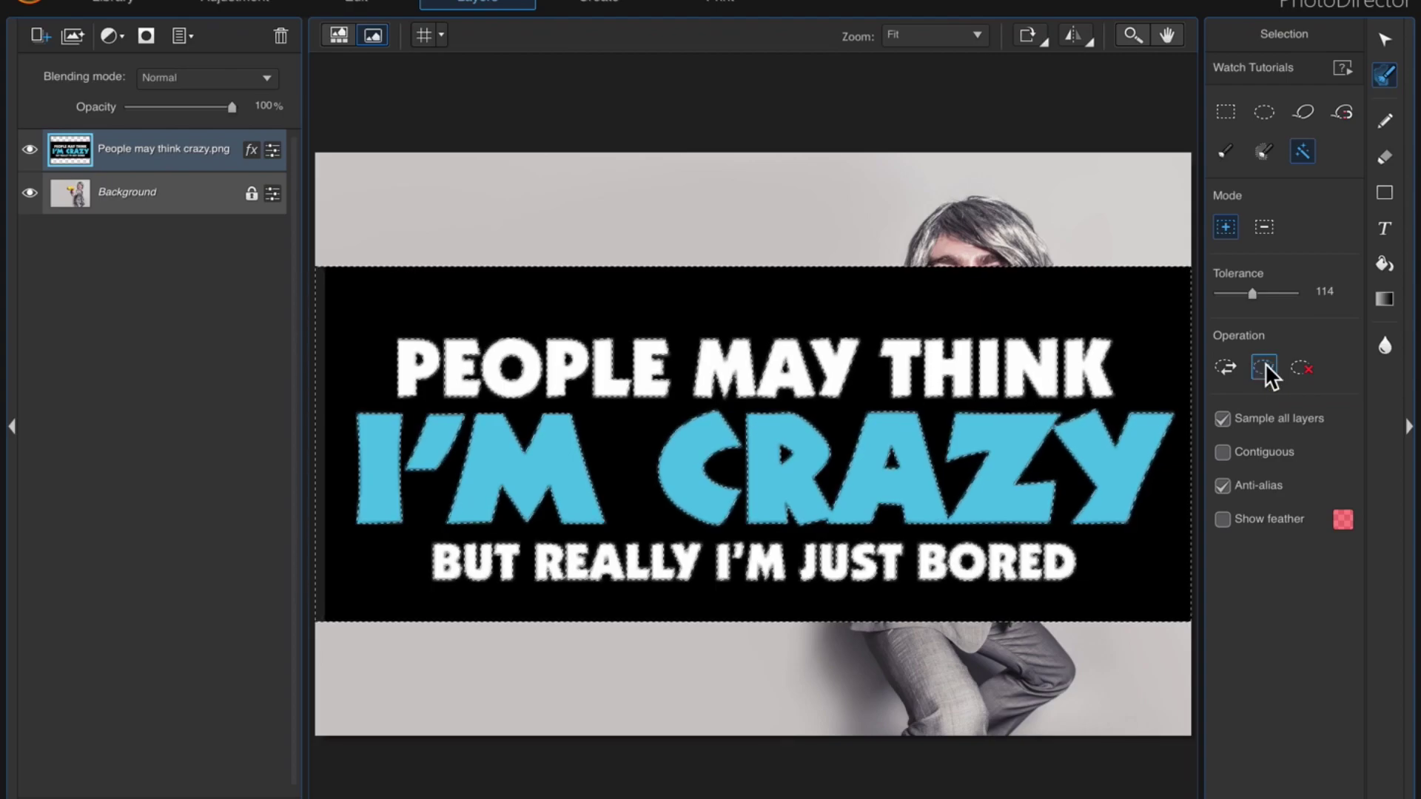
left_click(1263, 362)
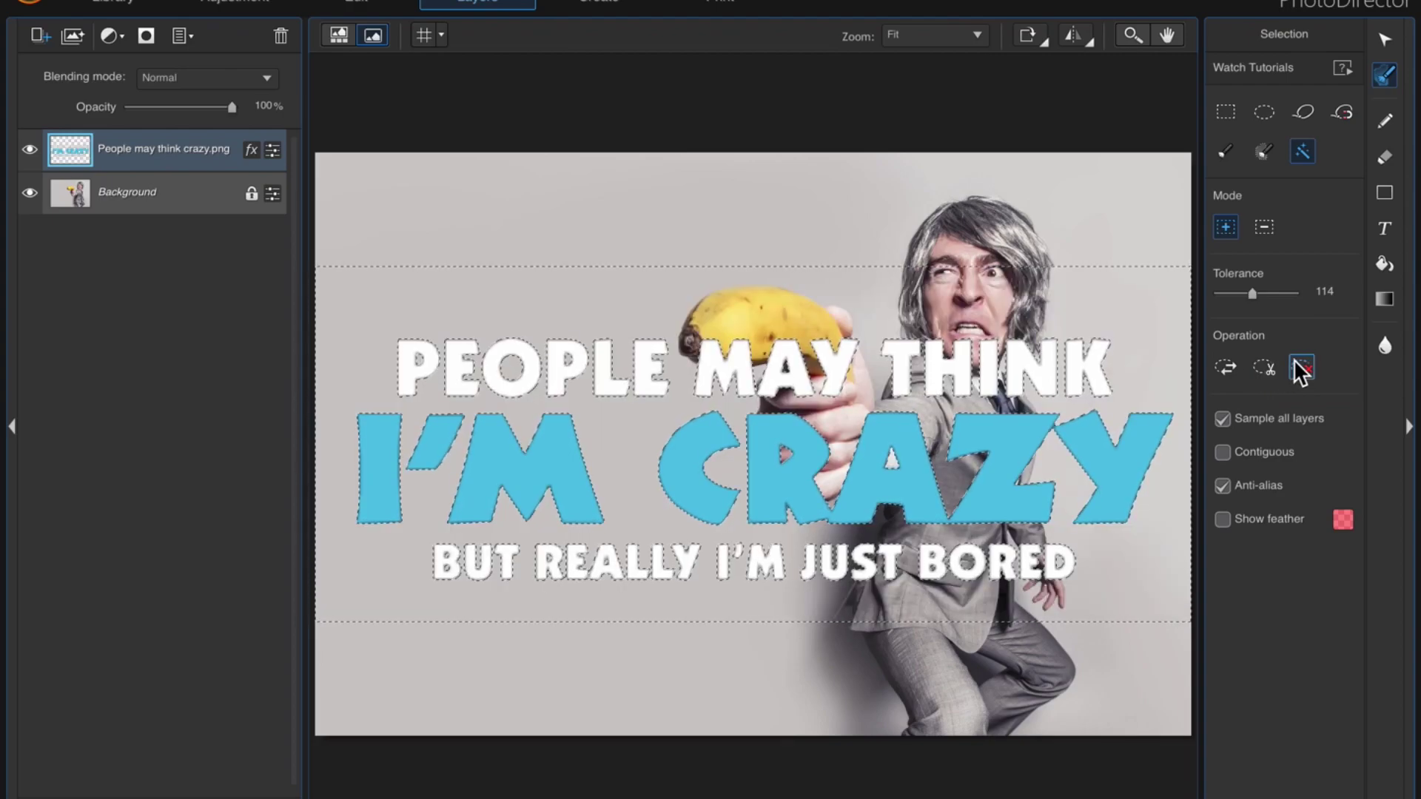
Clear the selection, select the white and blue quote lettering, and delete it
left_click(1299, 362)
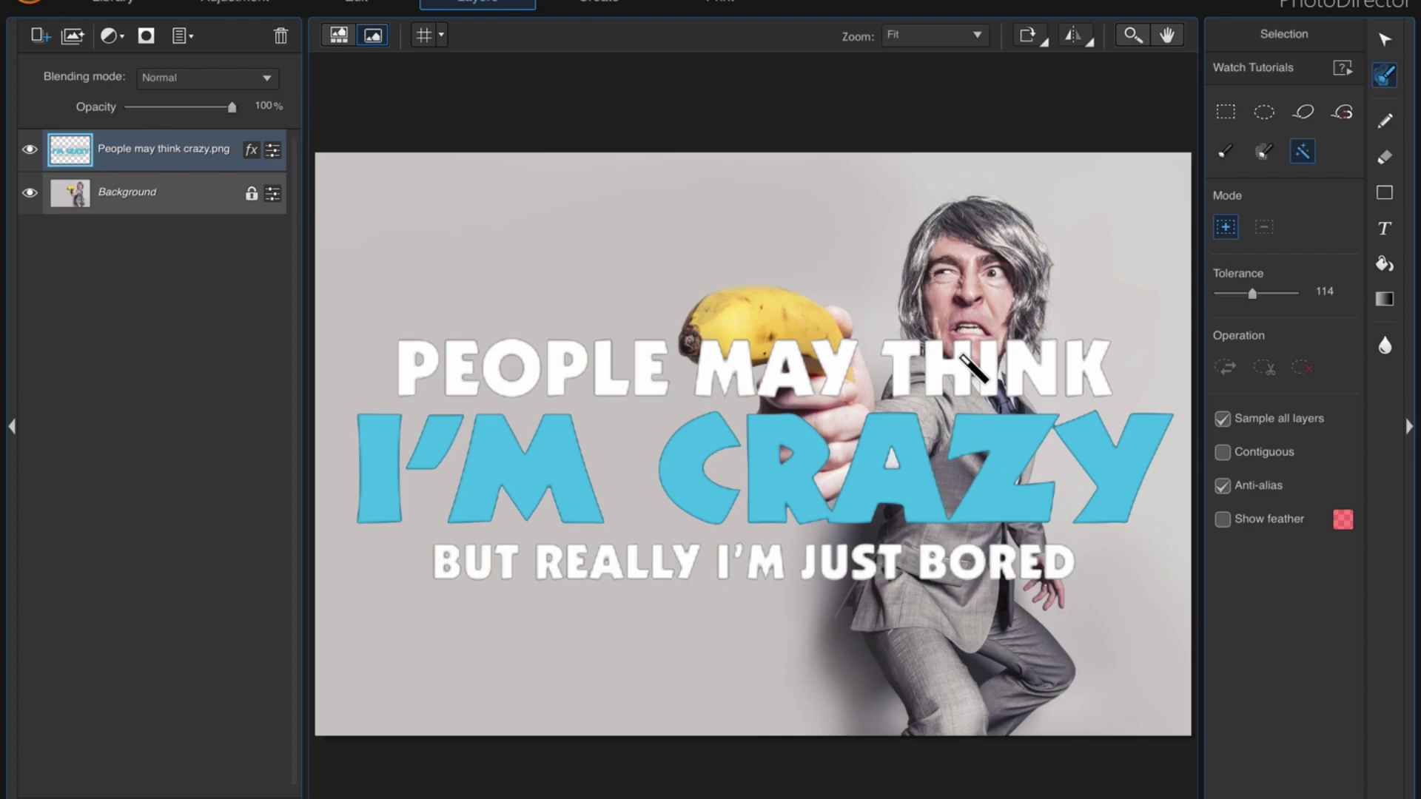
left_click(962, 357)
left_click(1003, 464)
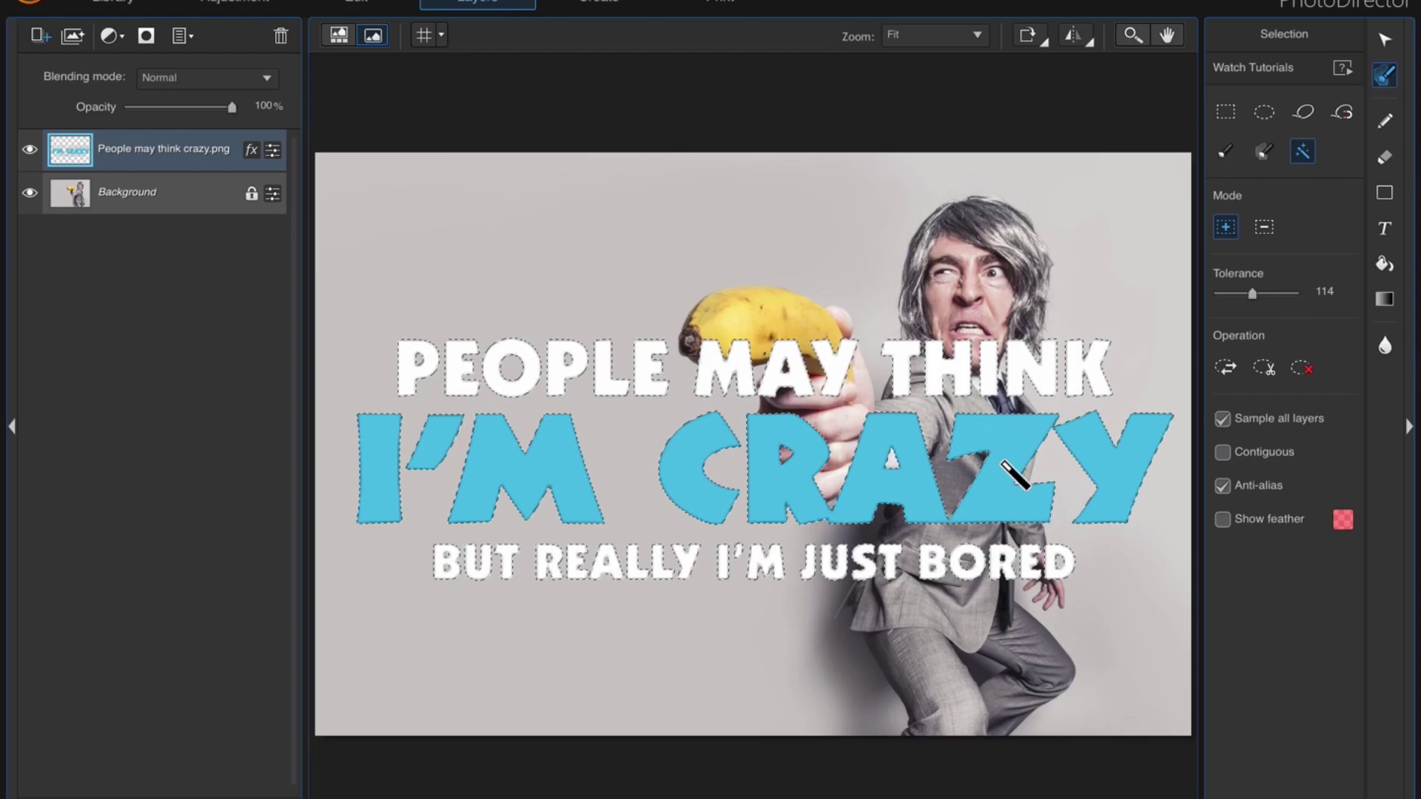
left_click(1270, 360)
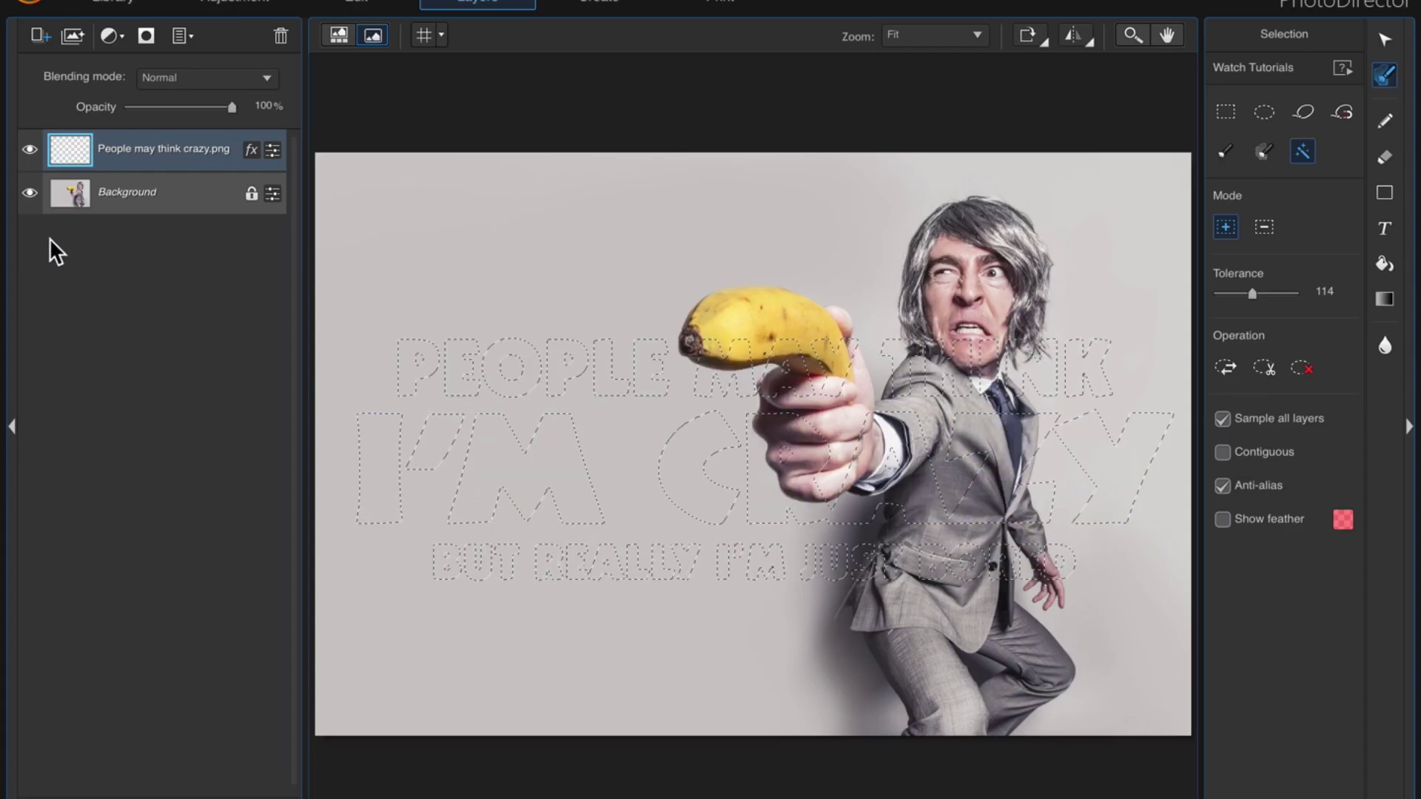
Hide the Background layer, fill the selected lettering black, and clear the selection
left_click(28, 192)
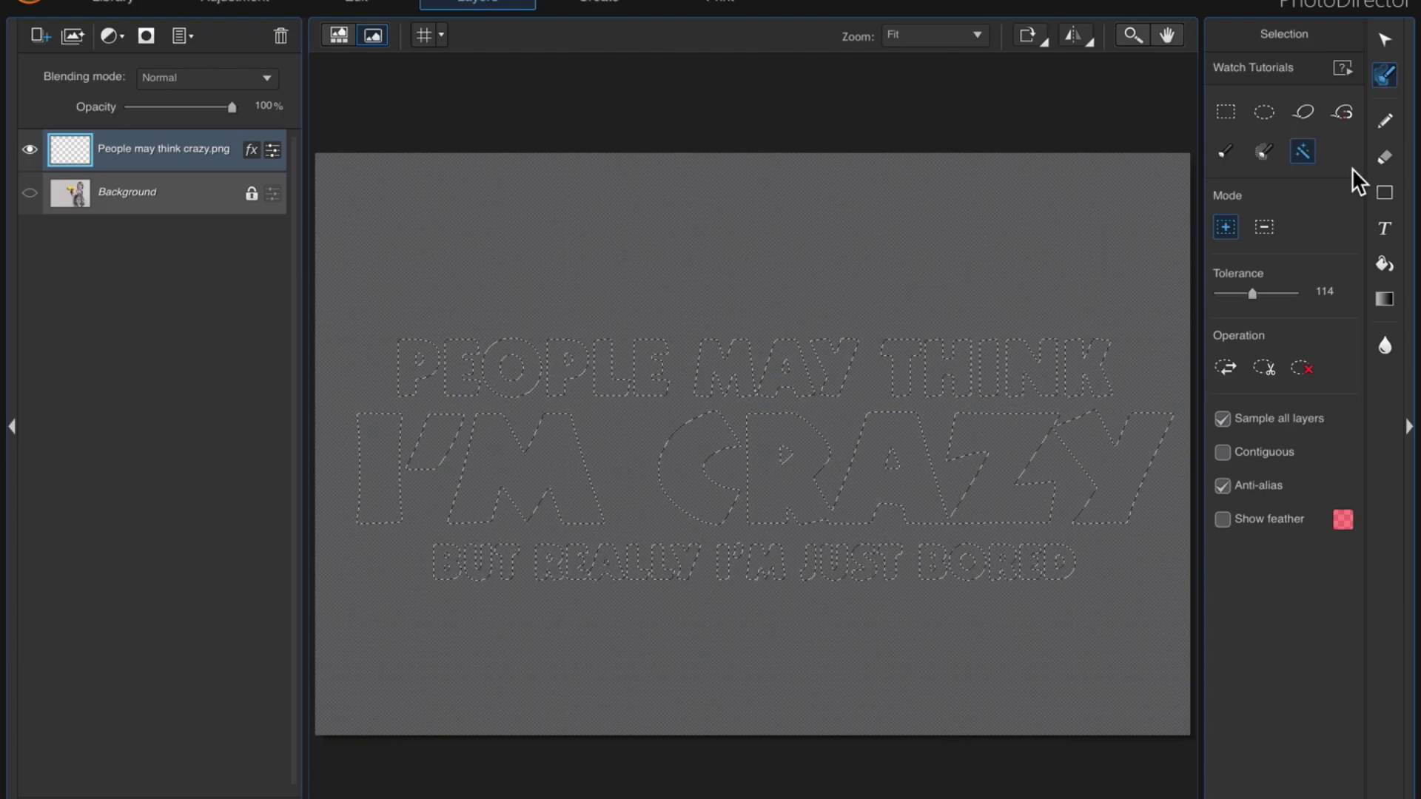
left_click(1385, 264)
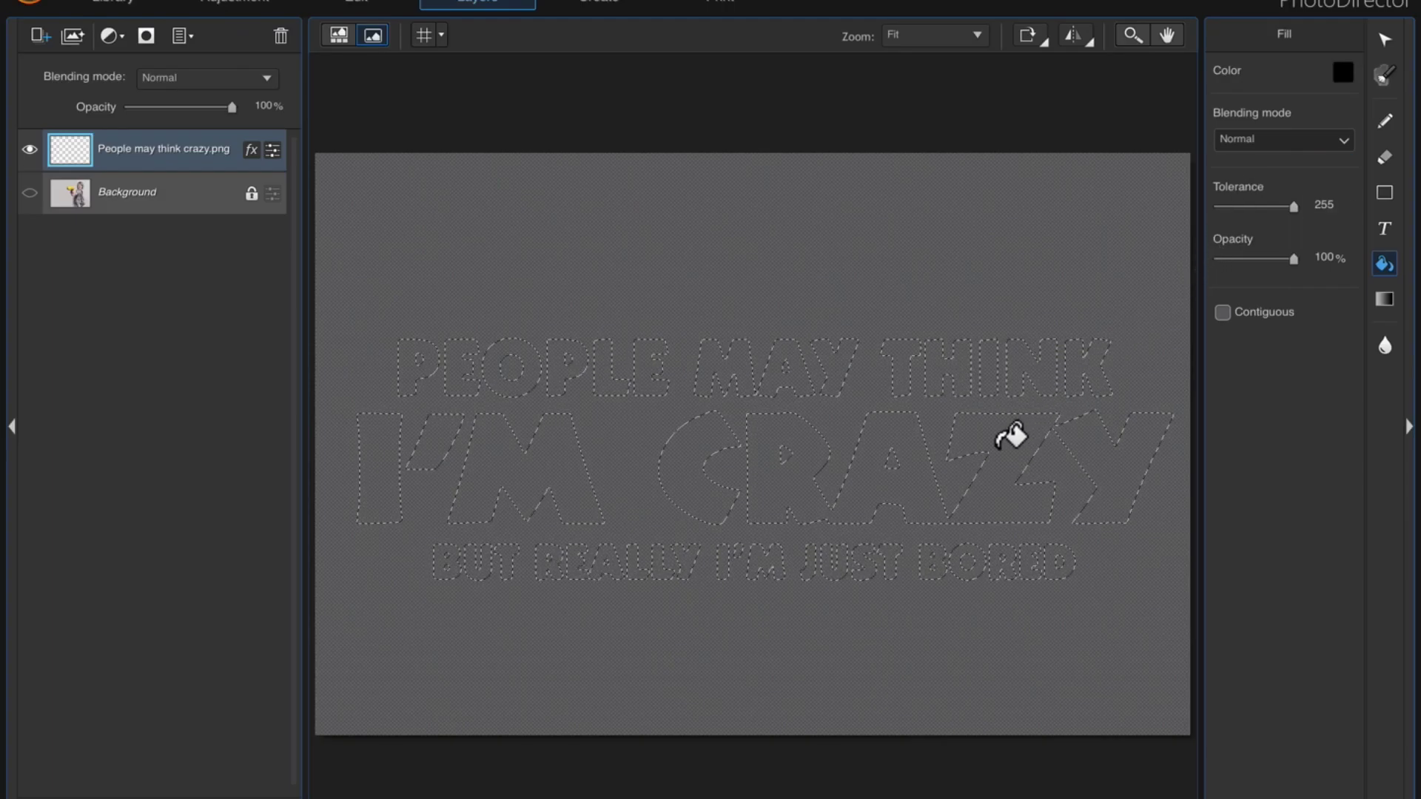
left_click(1010, 437)
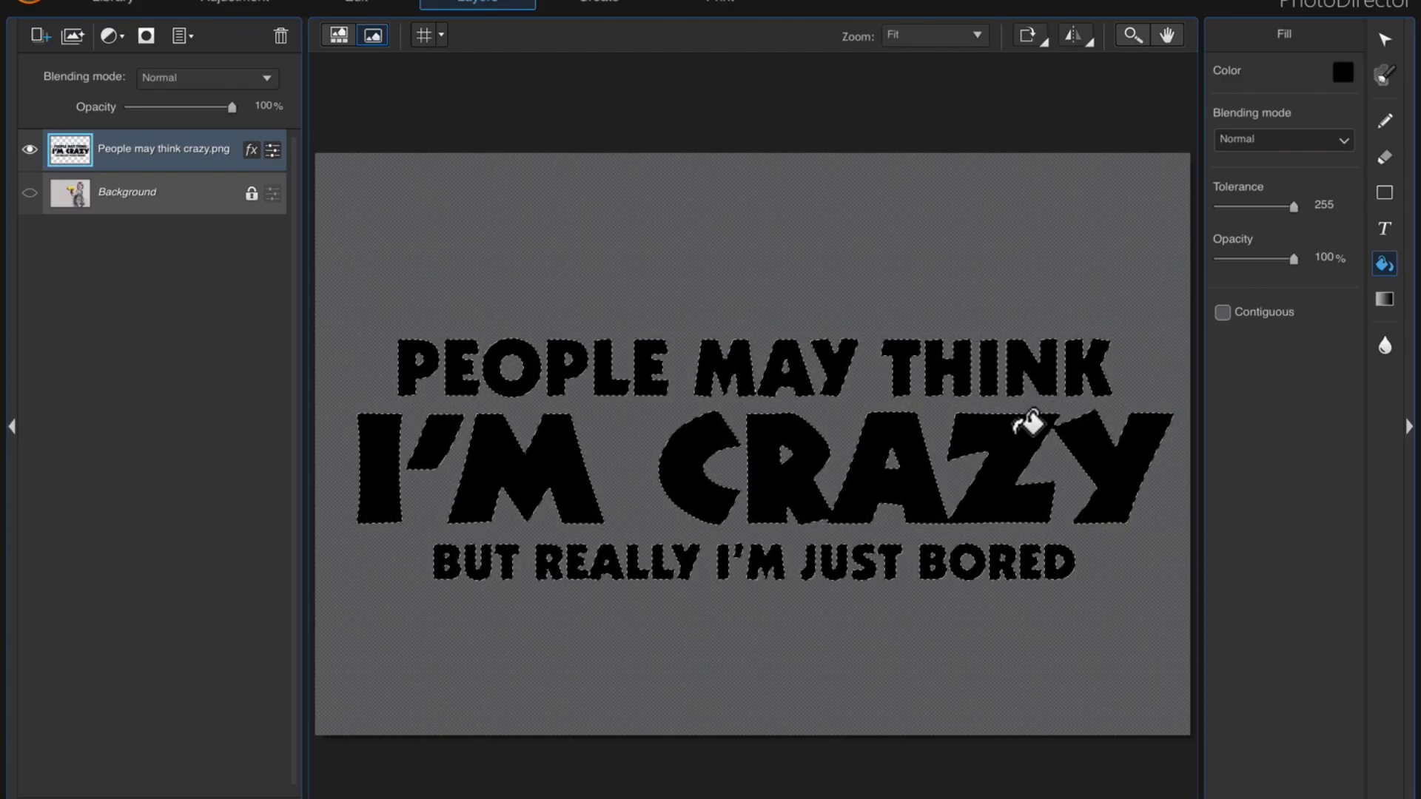
left_click(1389, 75)
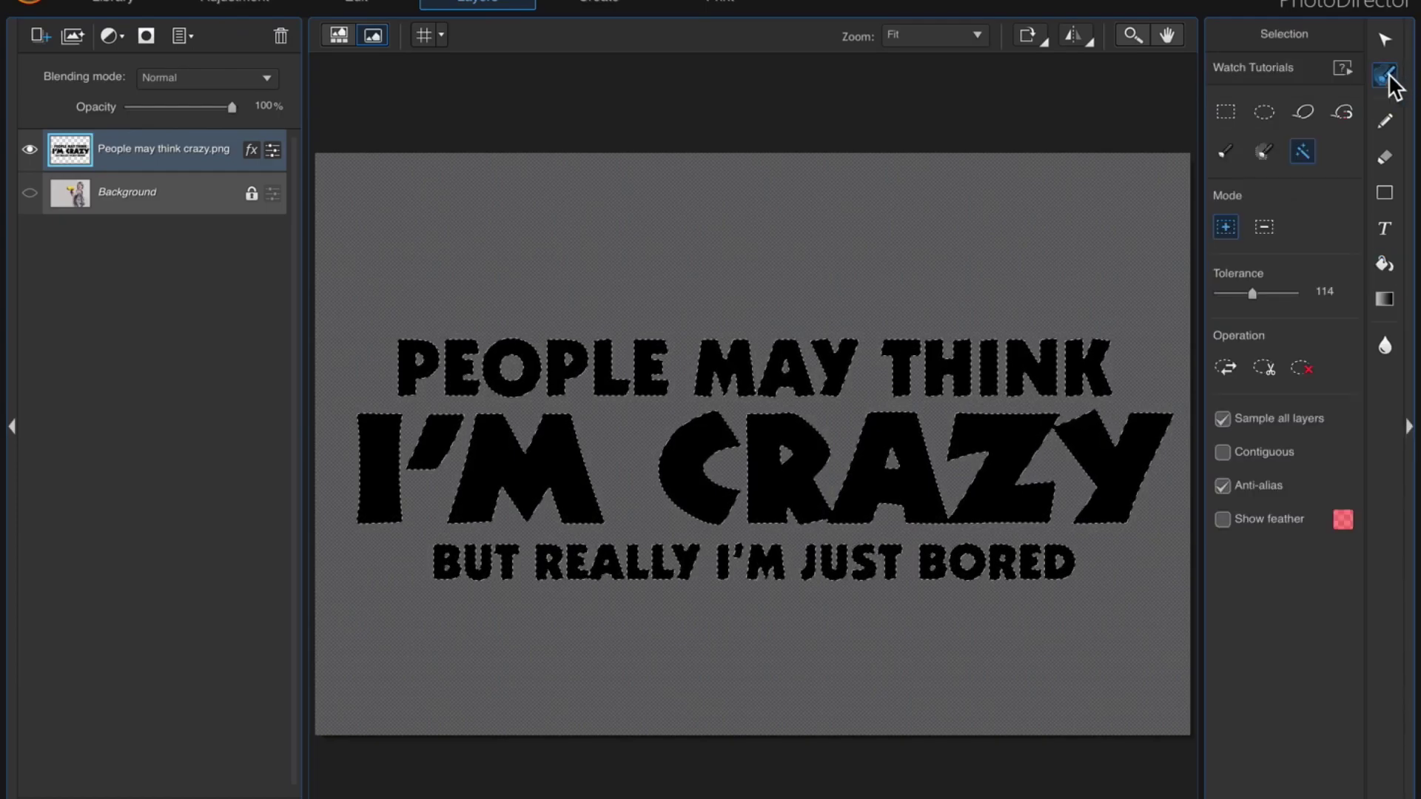
left_click(1302, 368)
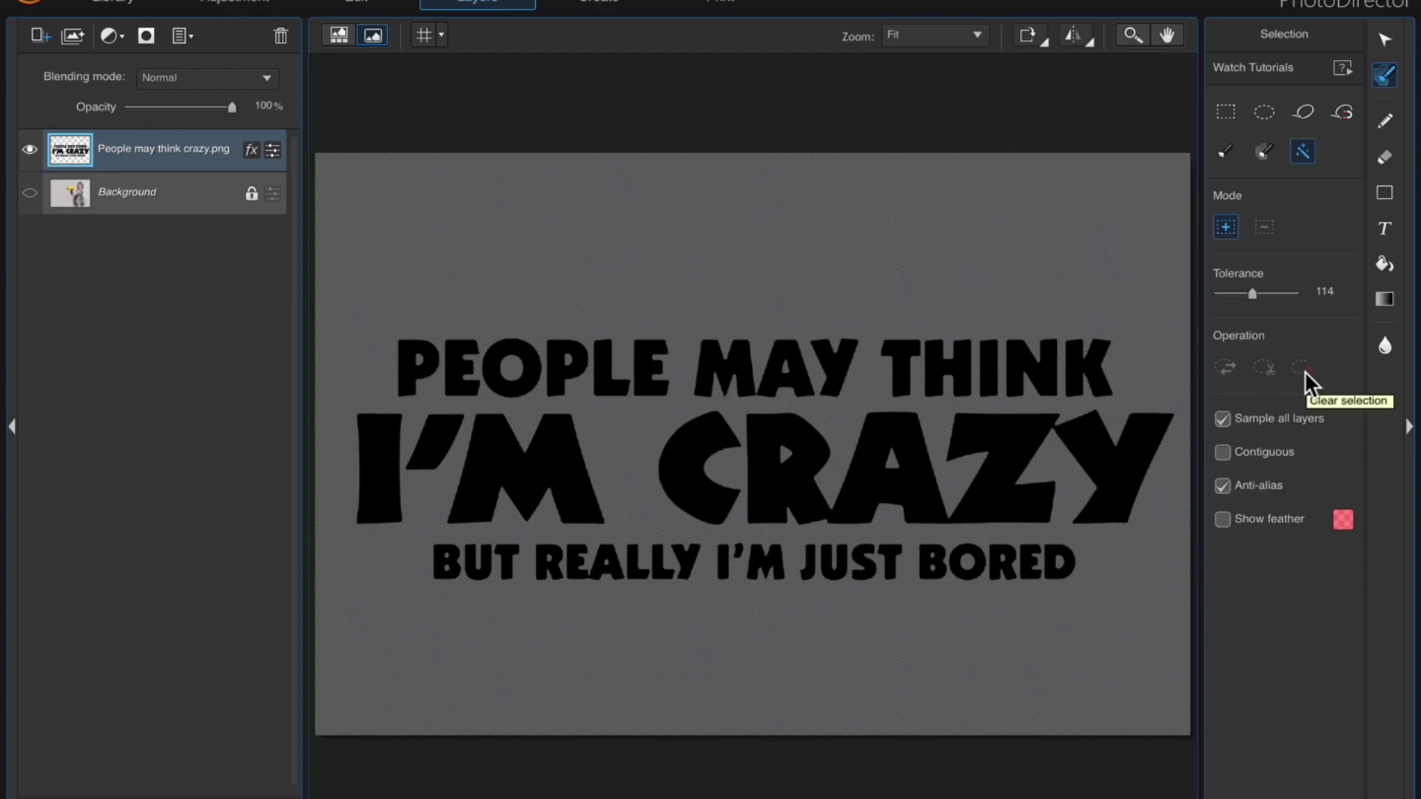
Show the Background layer, then shrink the quote and move it upper-left beside the banana
left_click(29, 191)
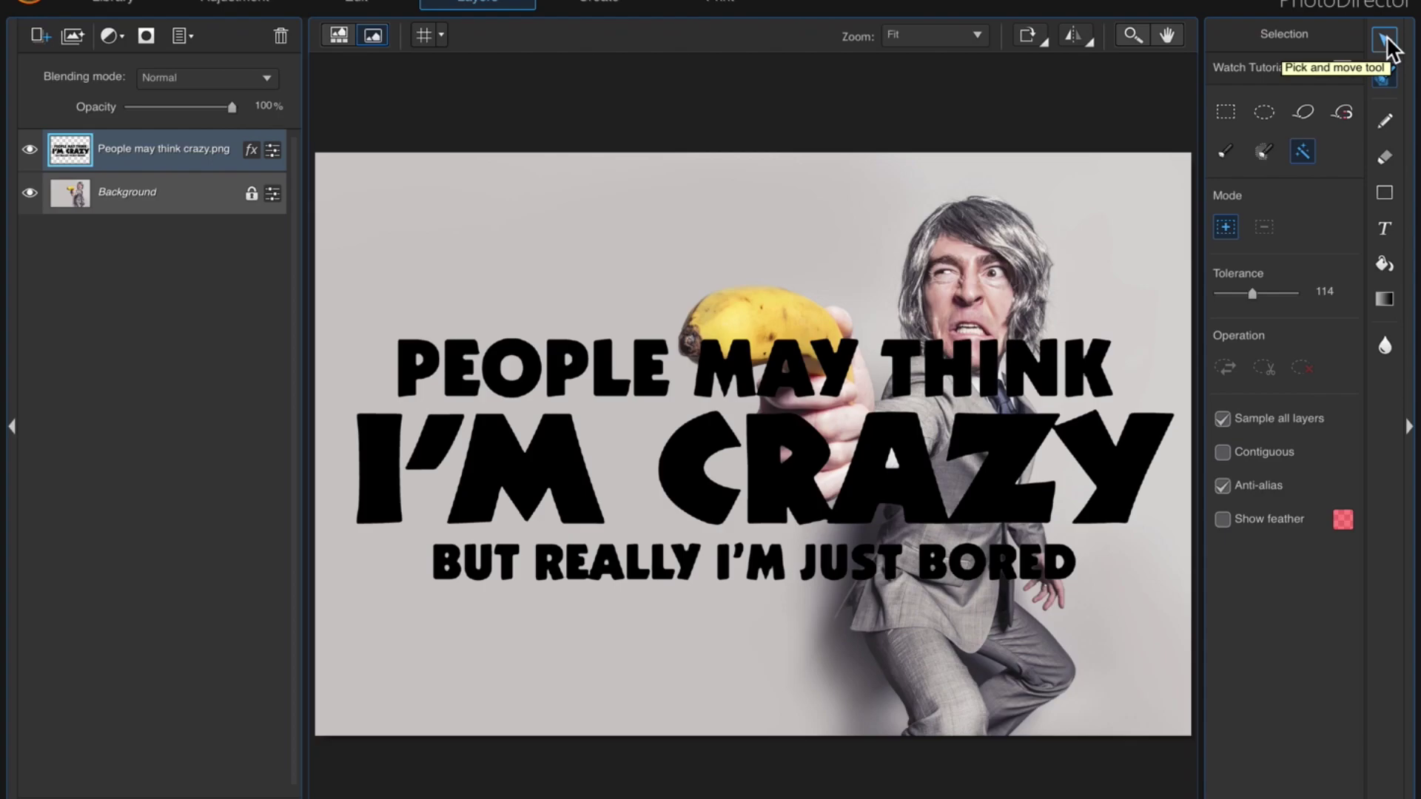
left_click(1383, 41)
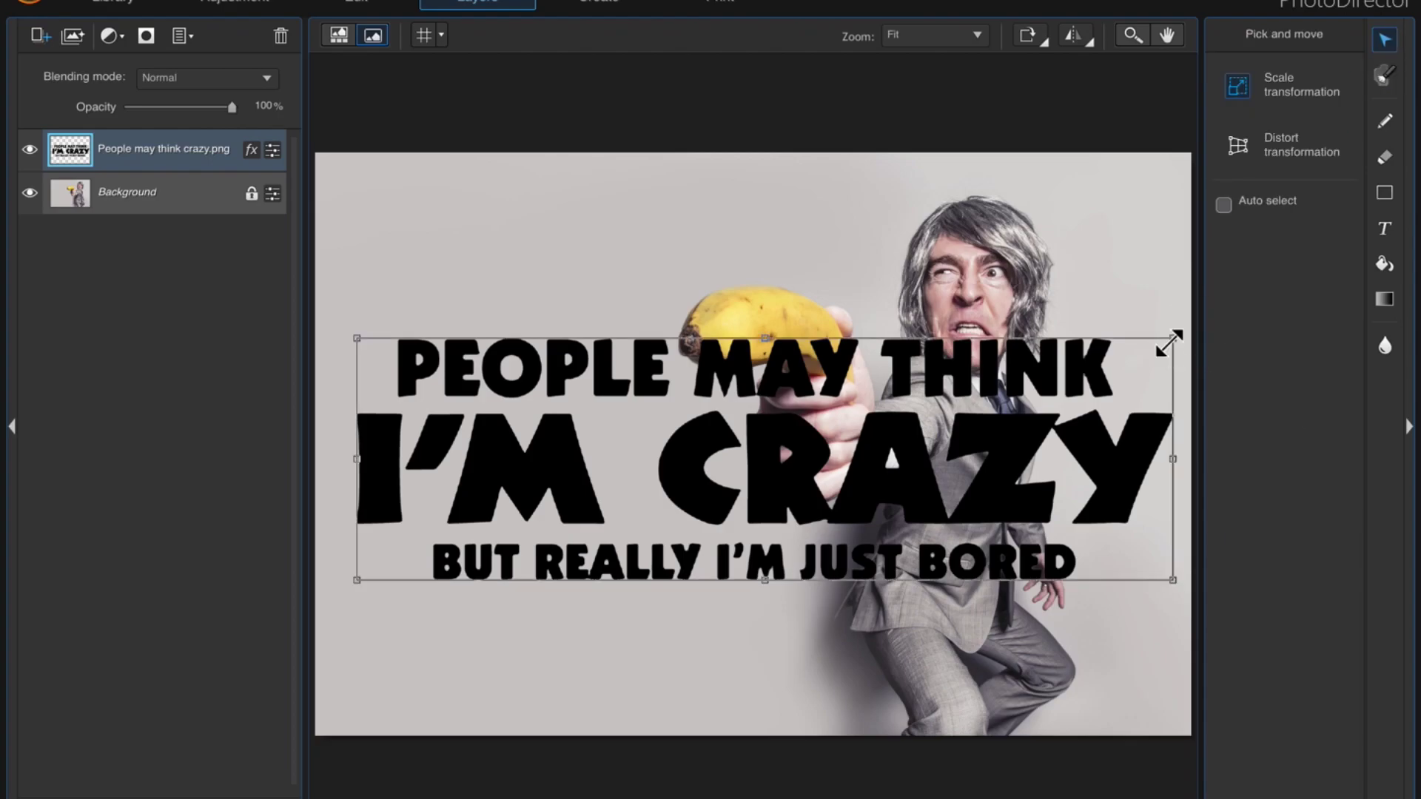
left_click_drag(1171, 340, 739, 518)
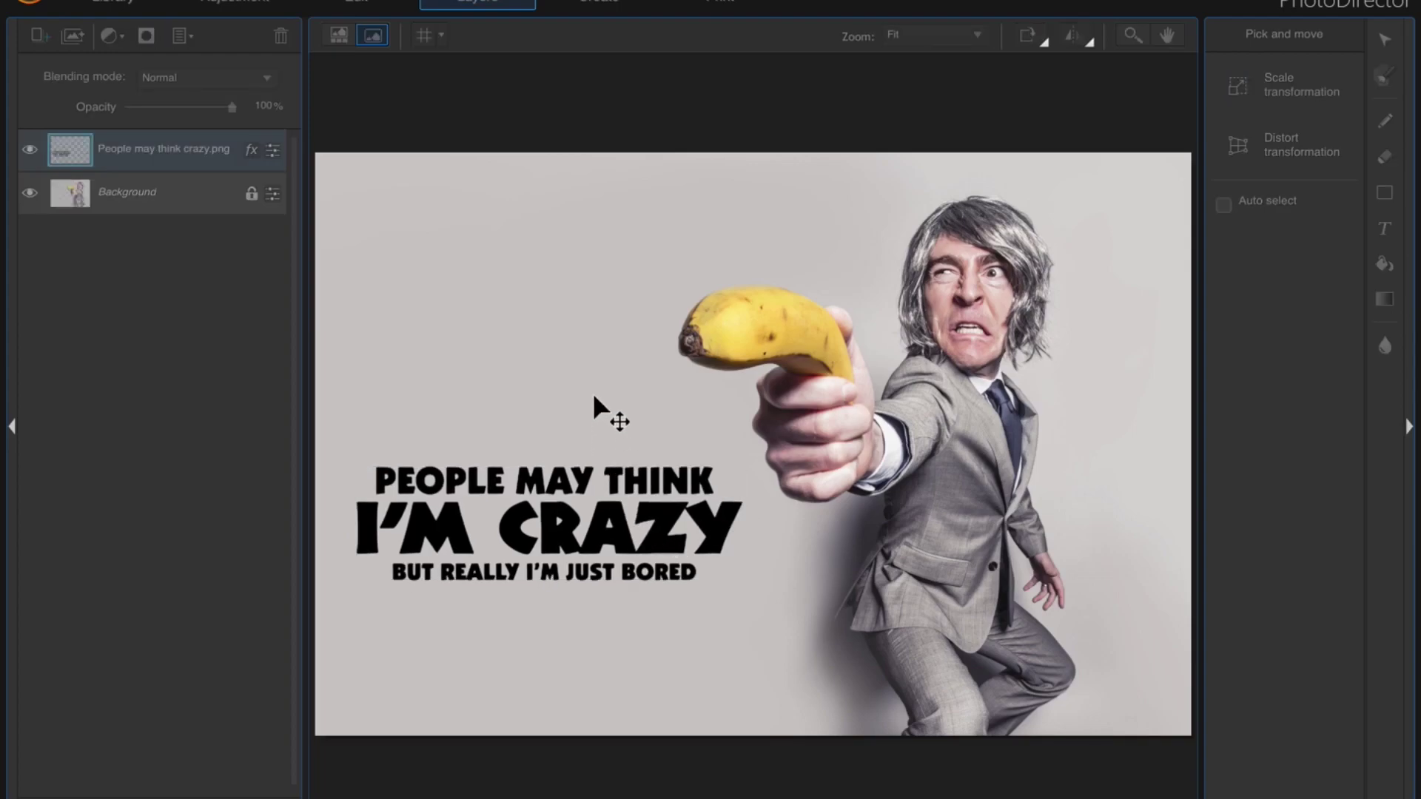
mouse_move(627, 522)
left_mouse_down()
mouse_move(577, 305)
mouse_move(599, 296)
left_mouse_up()
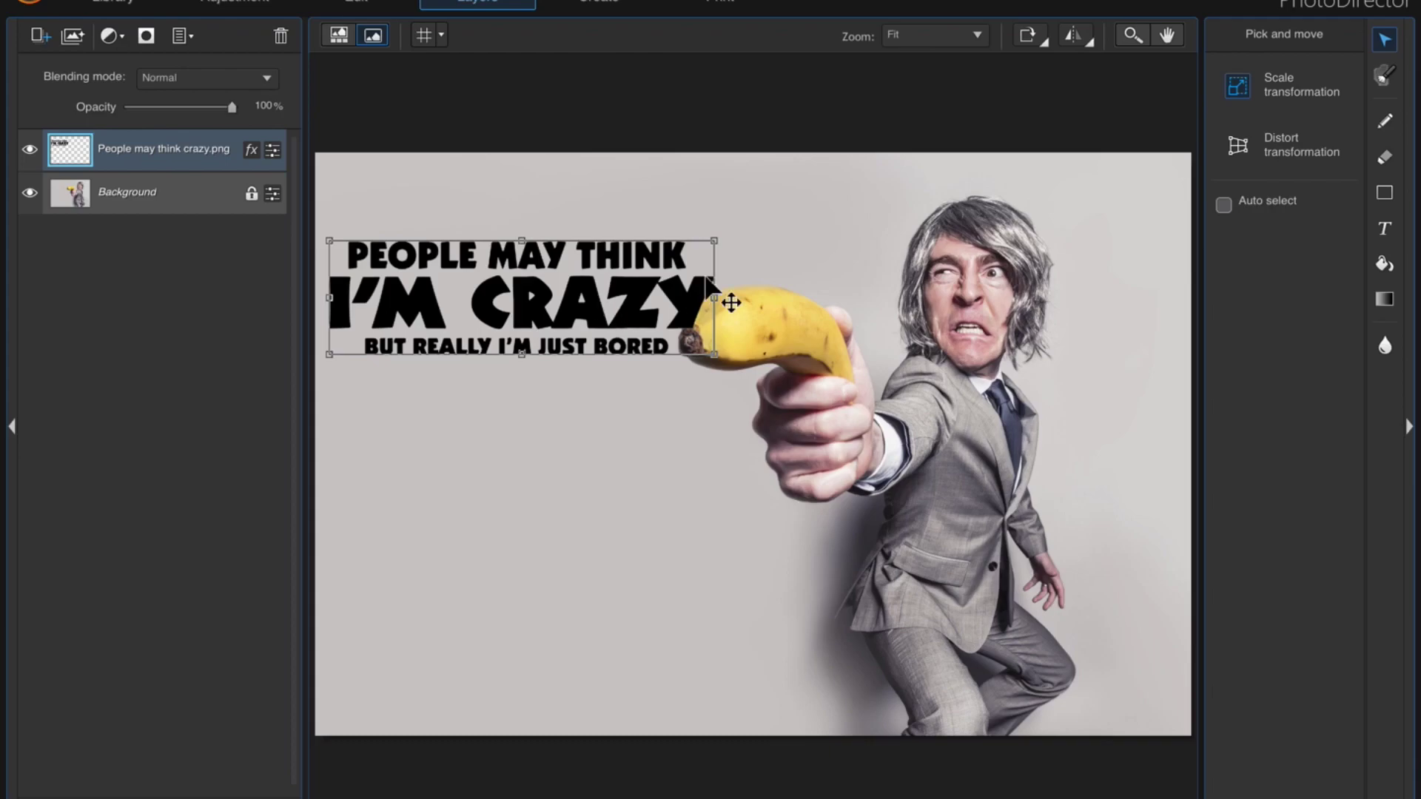
Distort the quote: left corners stretched taller, right side narrowed toward the banana
left_click(1235, 144)
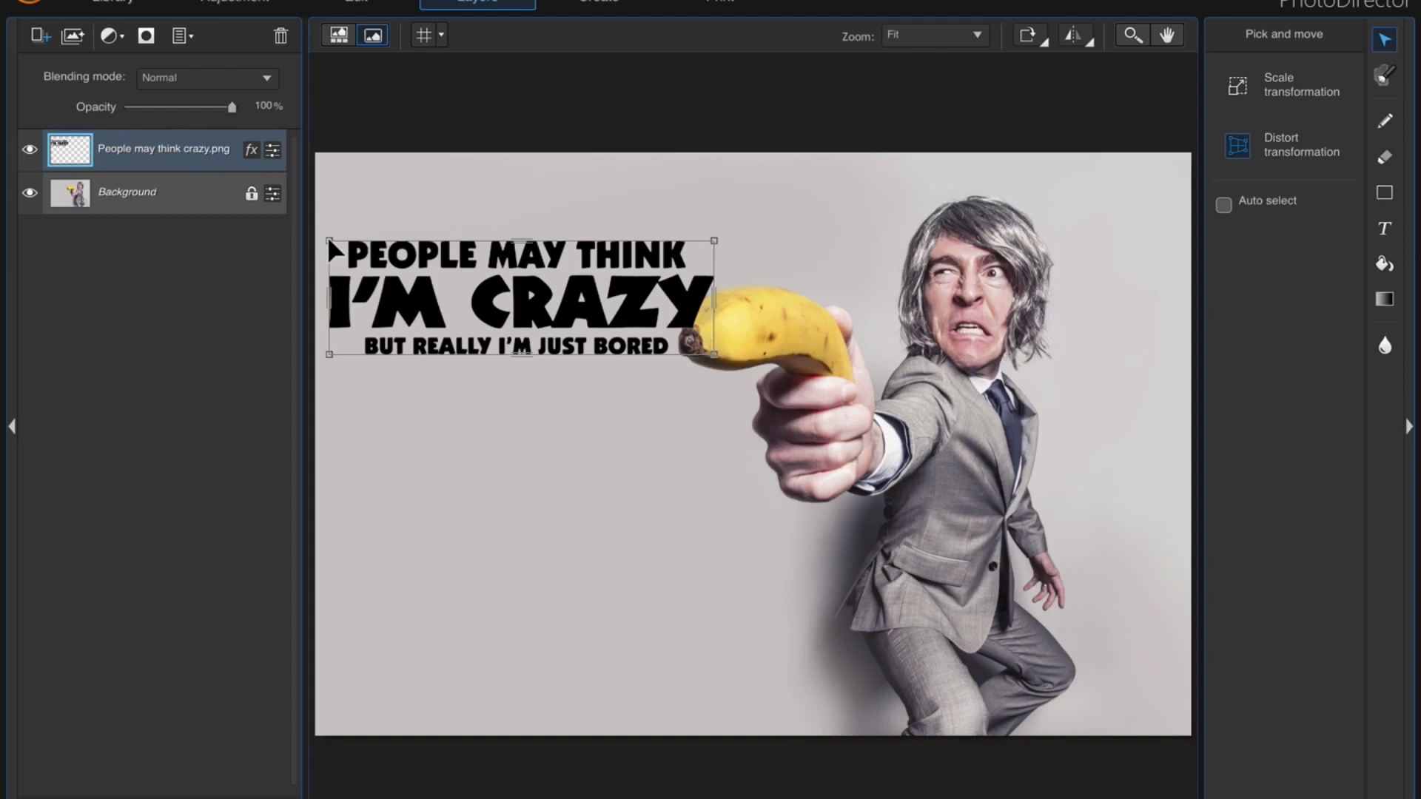
left_click_drag(329, 241, 336, 178)
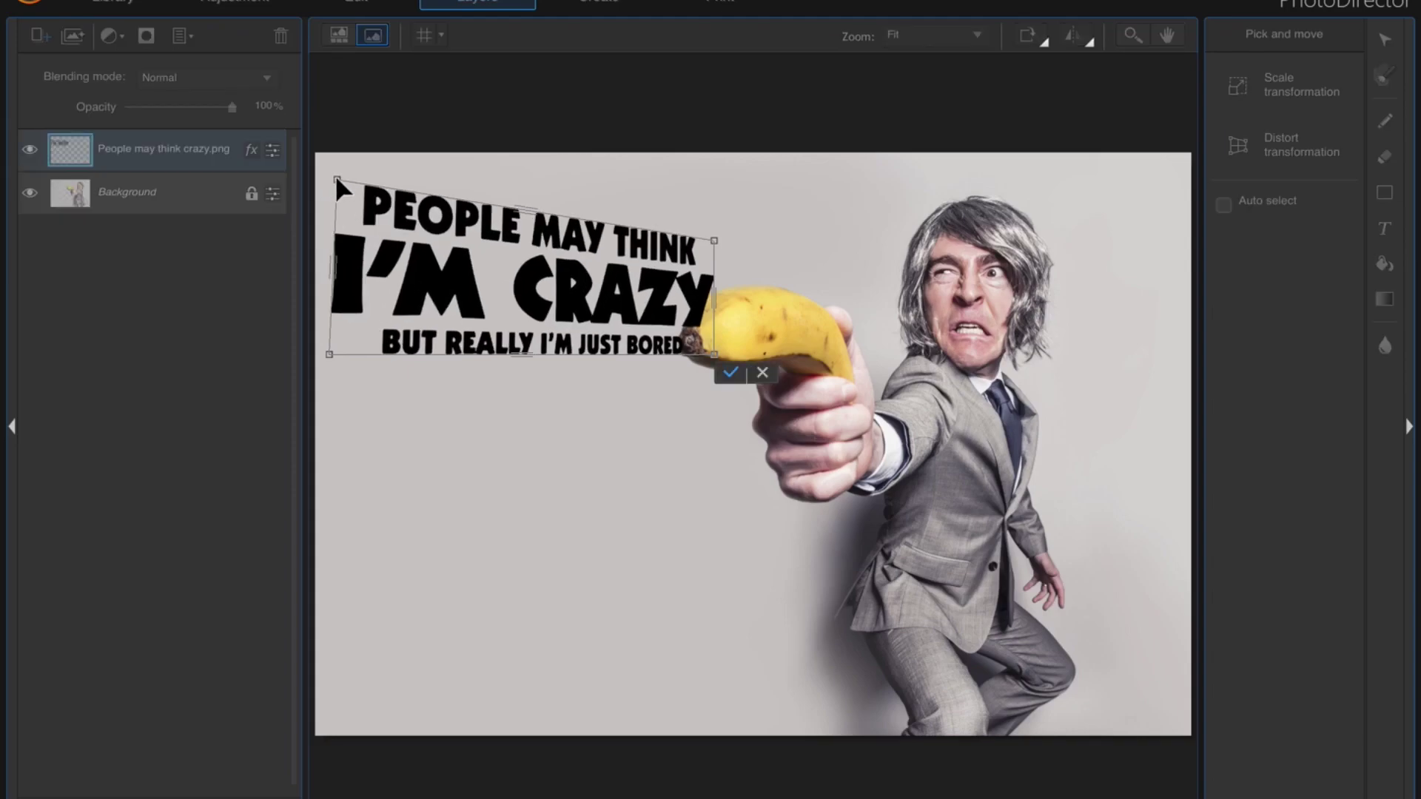
left_click_drag(330, 357, 329, 461)
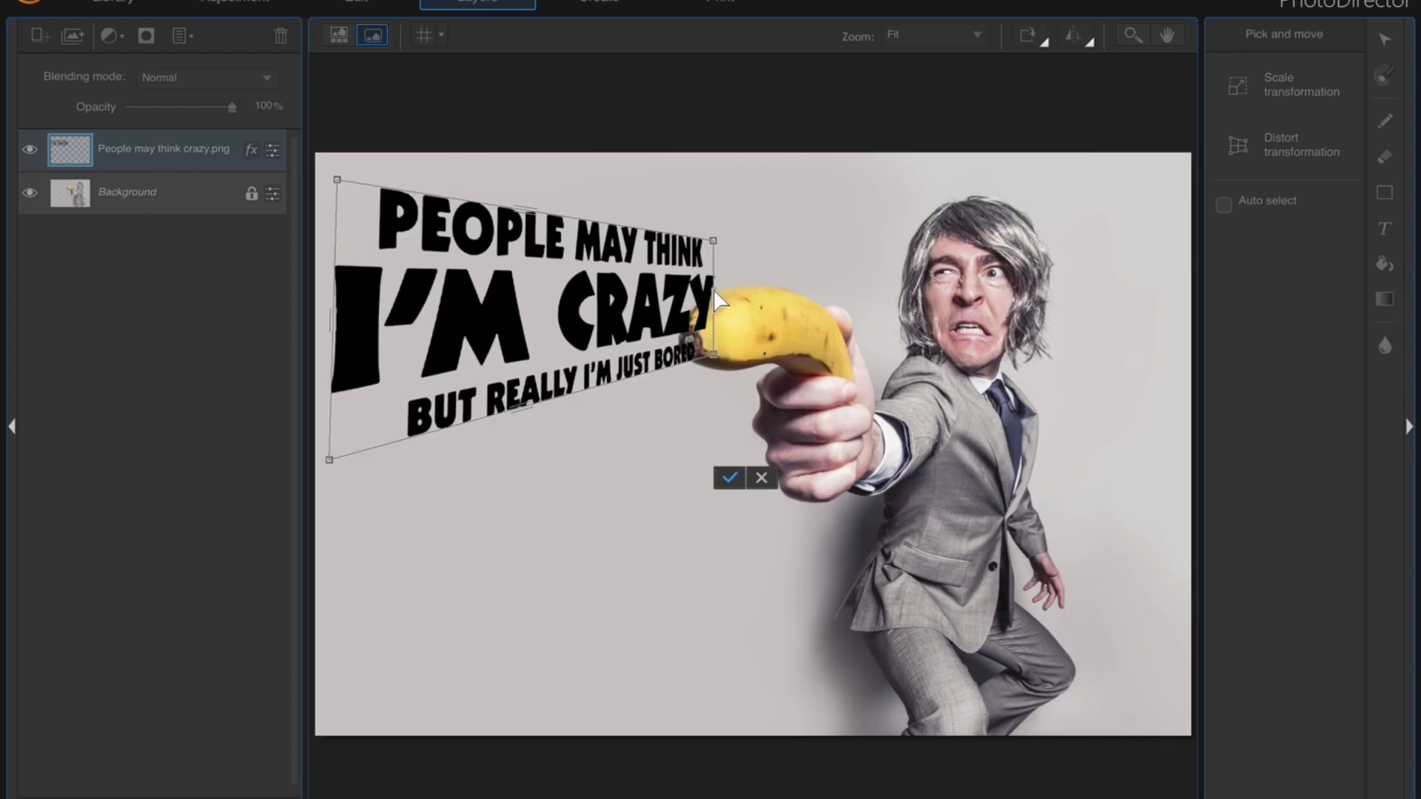
mouse_move(713, 289)
left_mouse_down()
mouse_move(660, 291)
mouse_move(679, 300)
left_mouse_up()
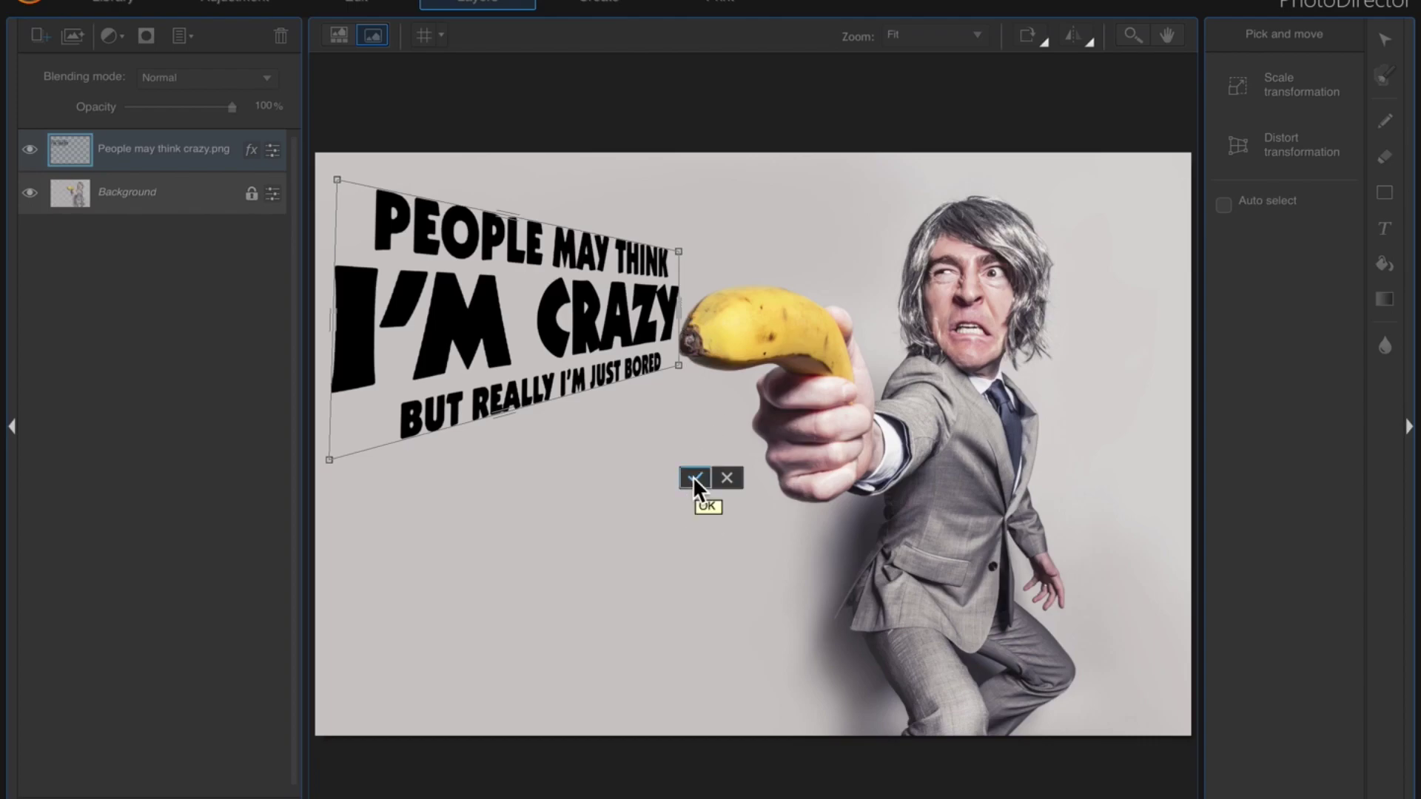
key("Escape")
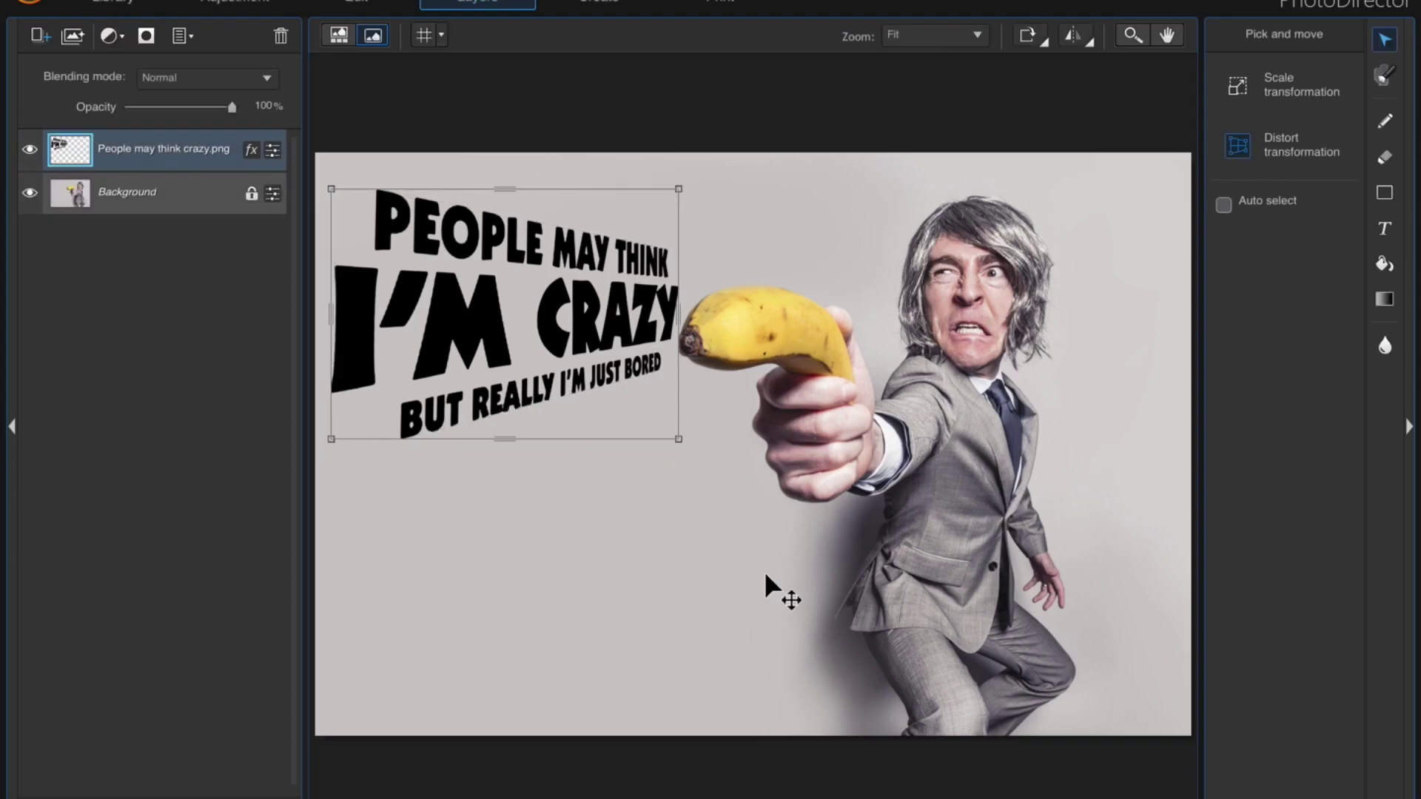
Delete the distorted quote layer and set the text font to New Peninim MT at 150
key("Delete")
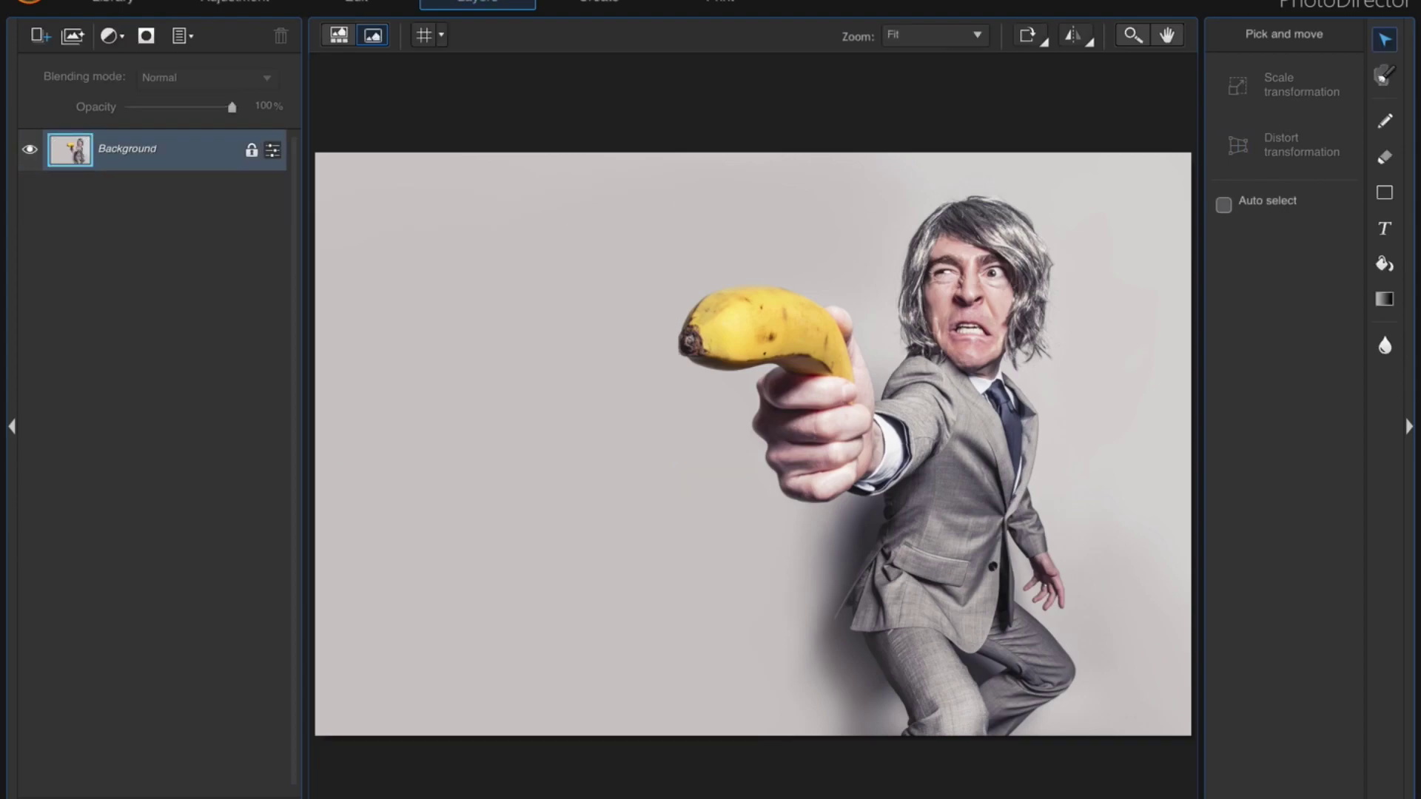
left_click(1385, 229)
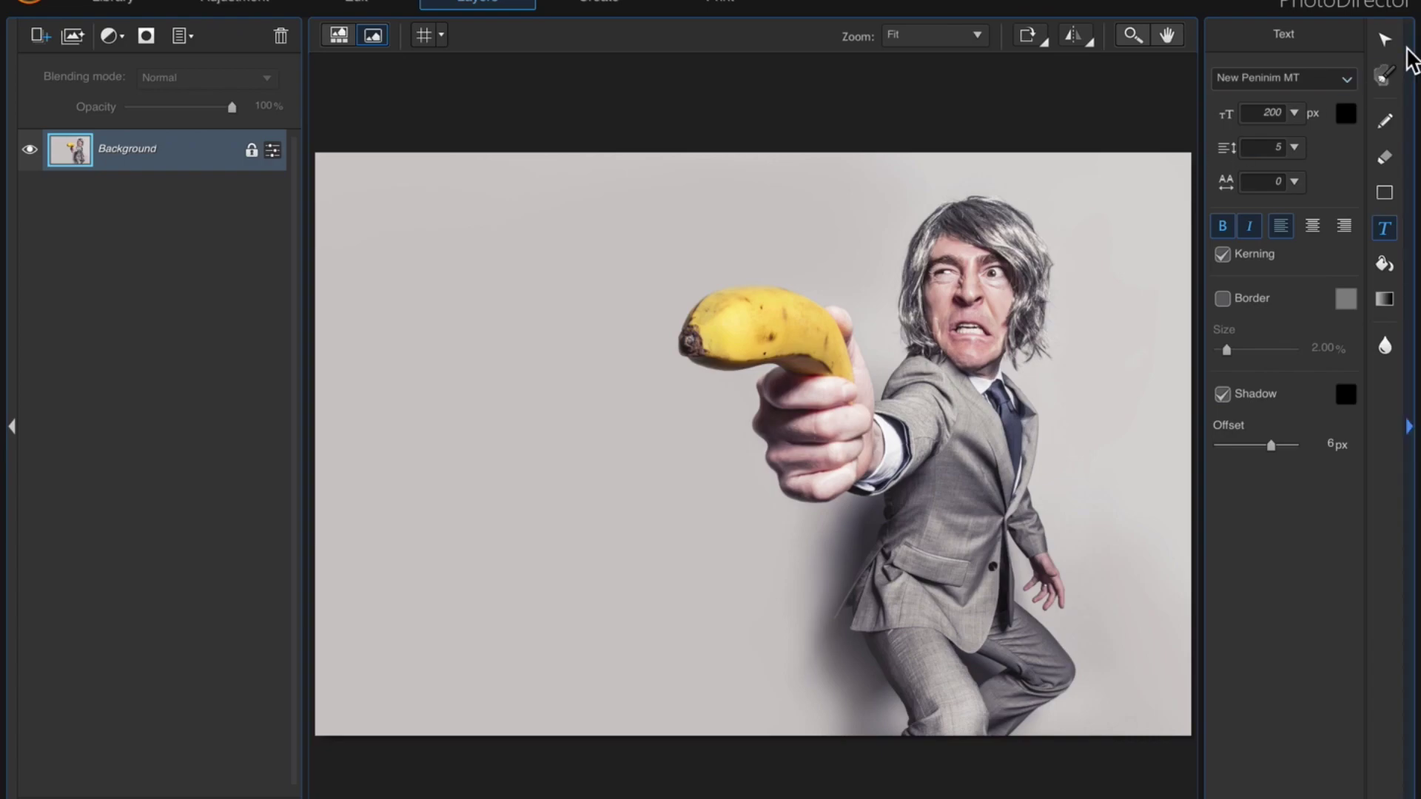
left_click(1347, 77)
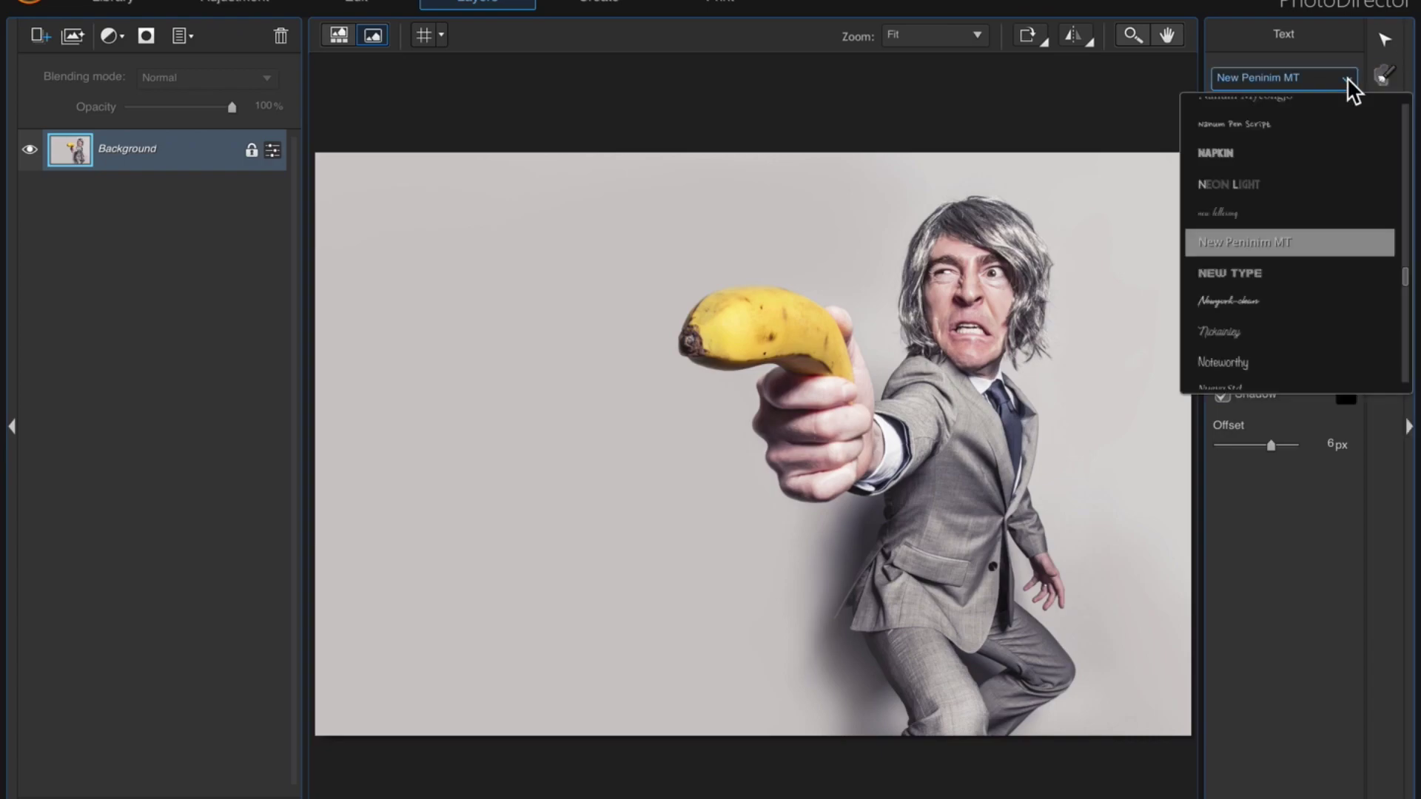
left_click(1313, 241)
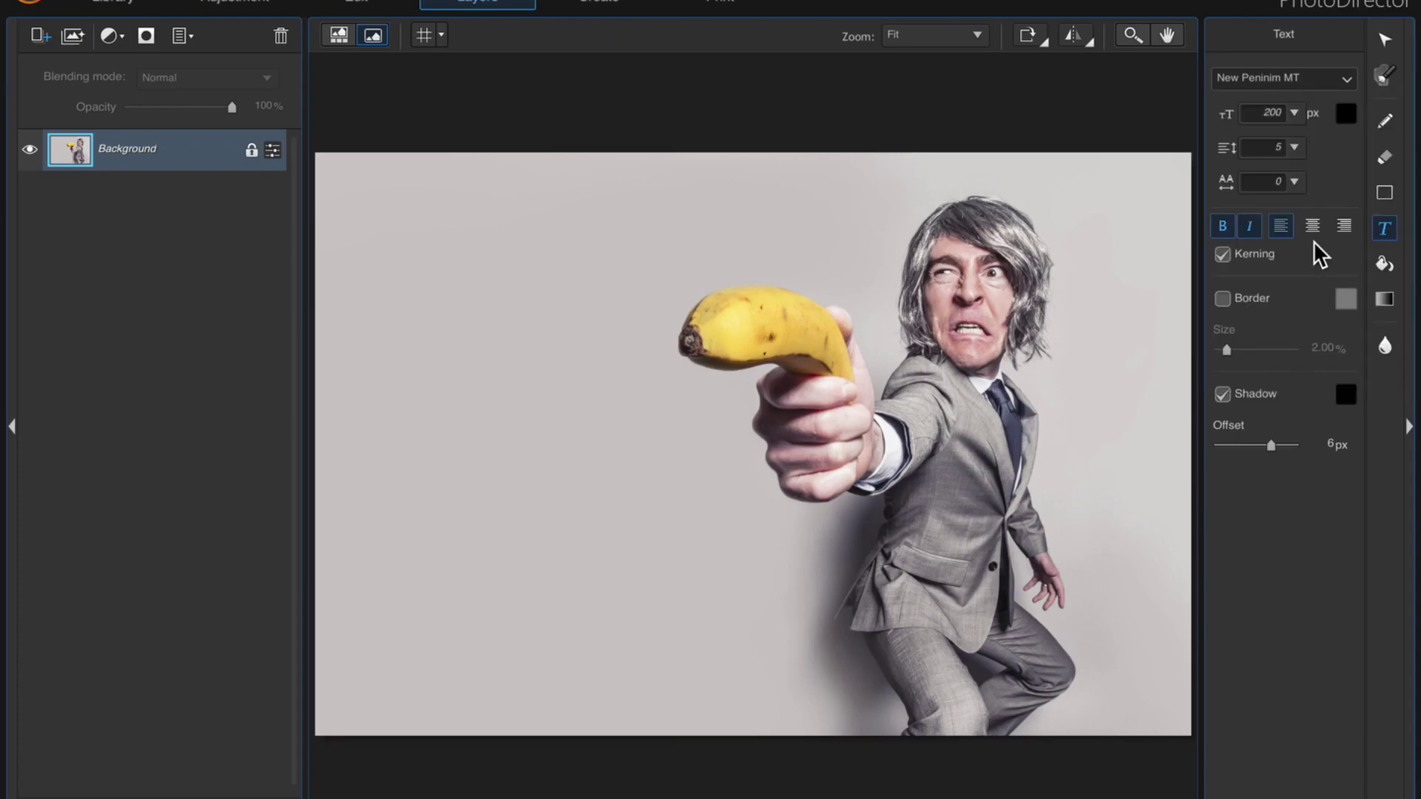
left_click(1294, 114)
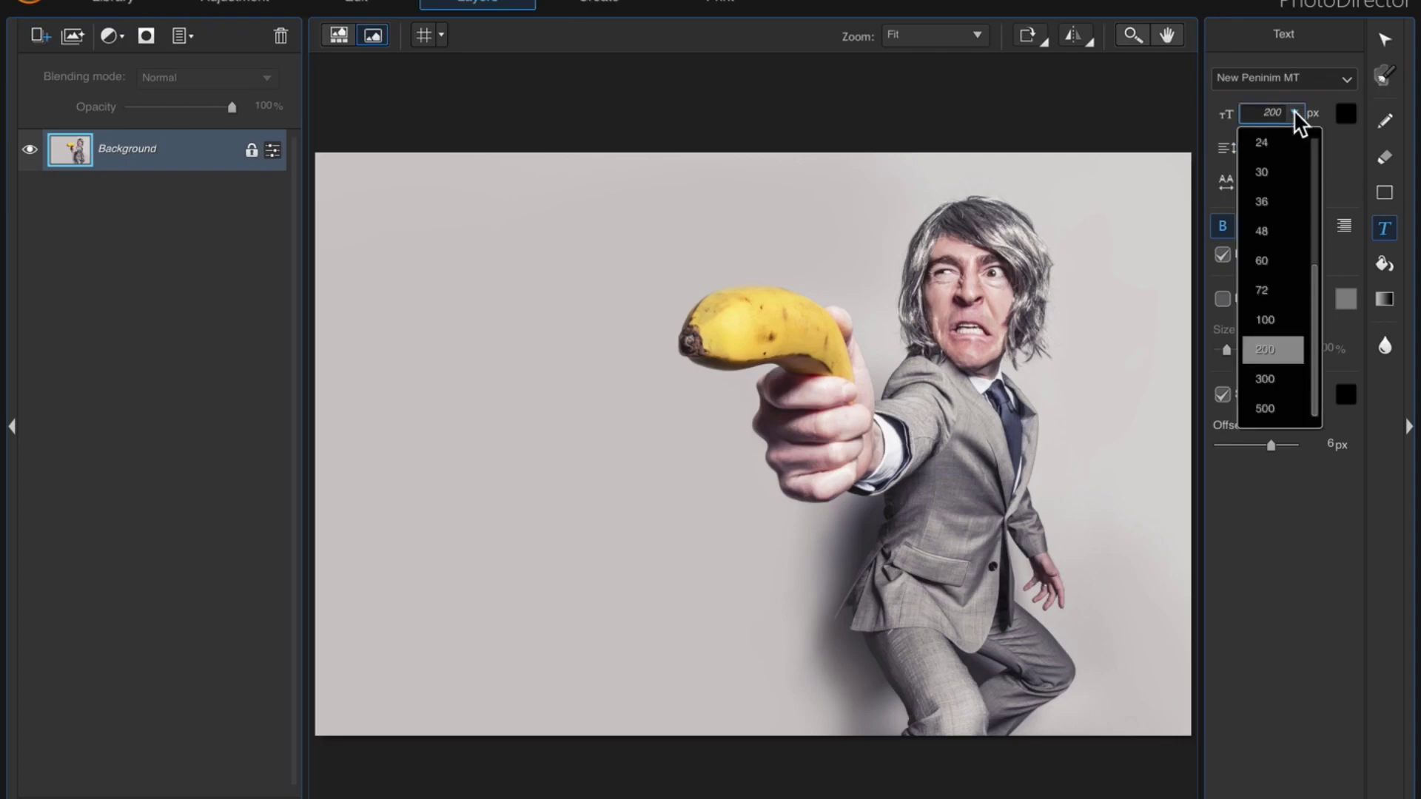
left_click(1288, 350)
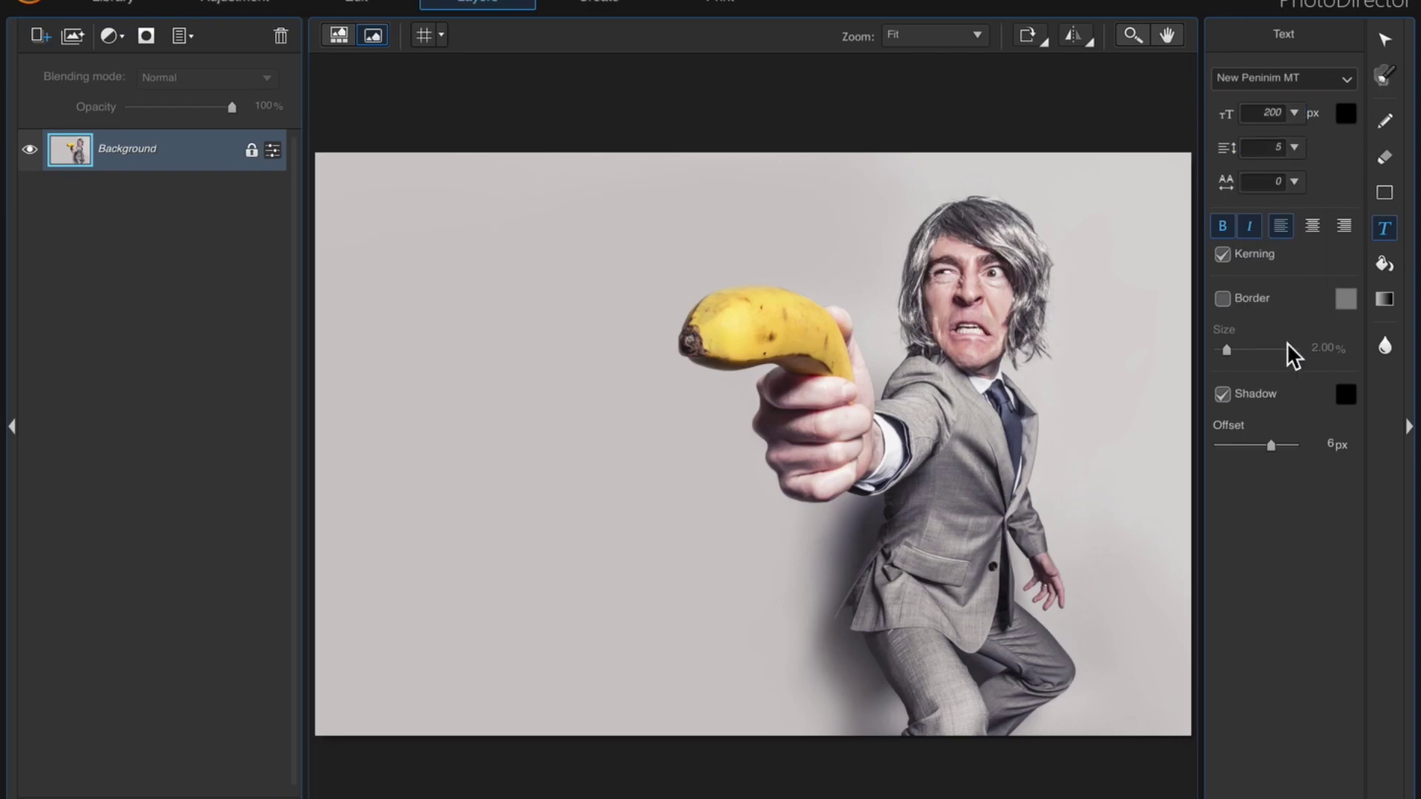
double_click(1267, 112)
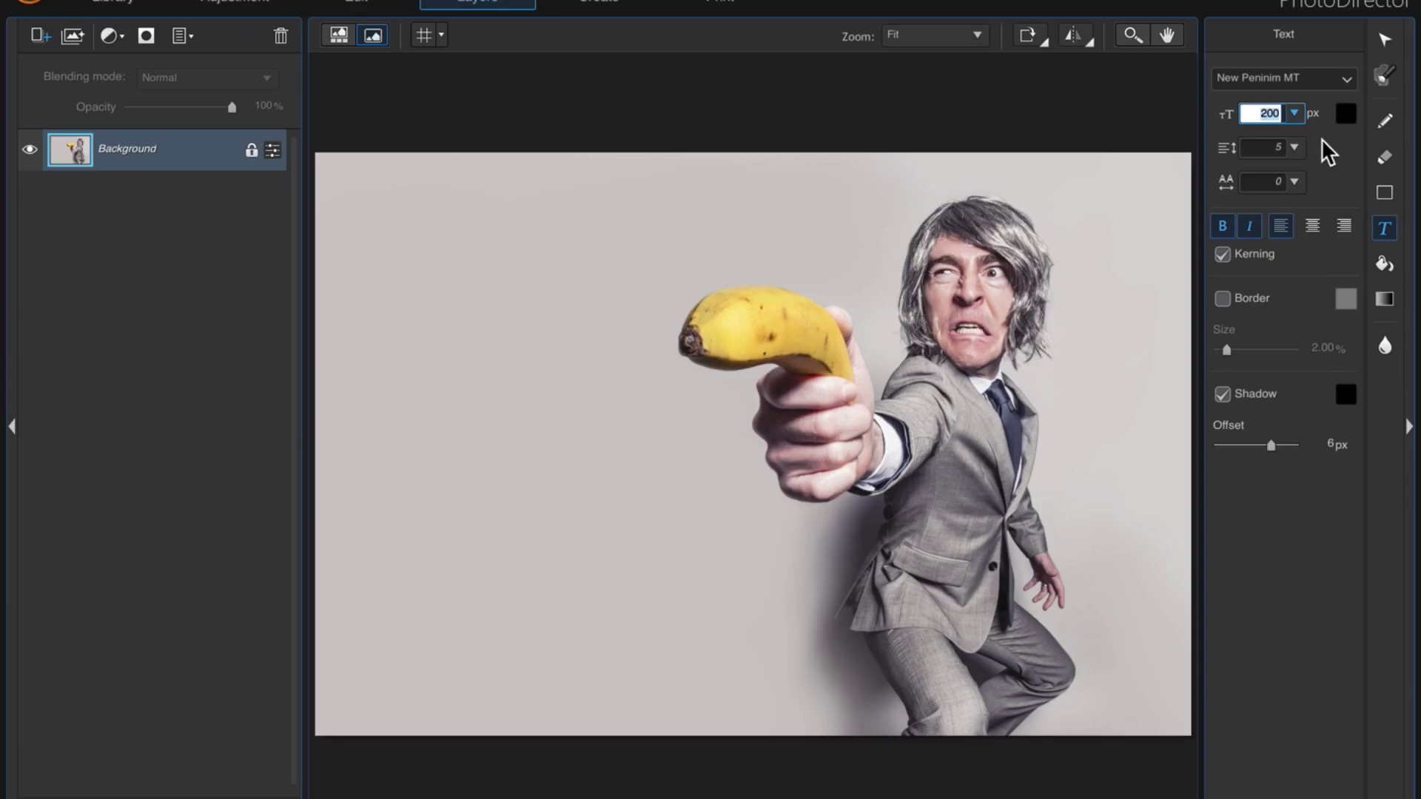
type("150")
Commit the 150 size and enter 'PEOPLE MAY THING' in a new upper-left text box
key("Return")
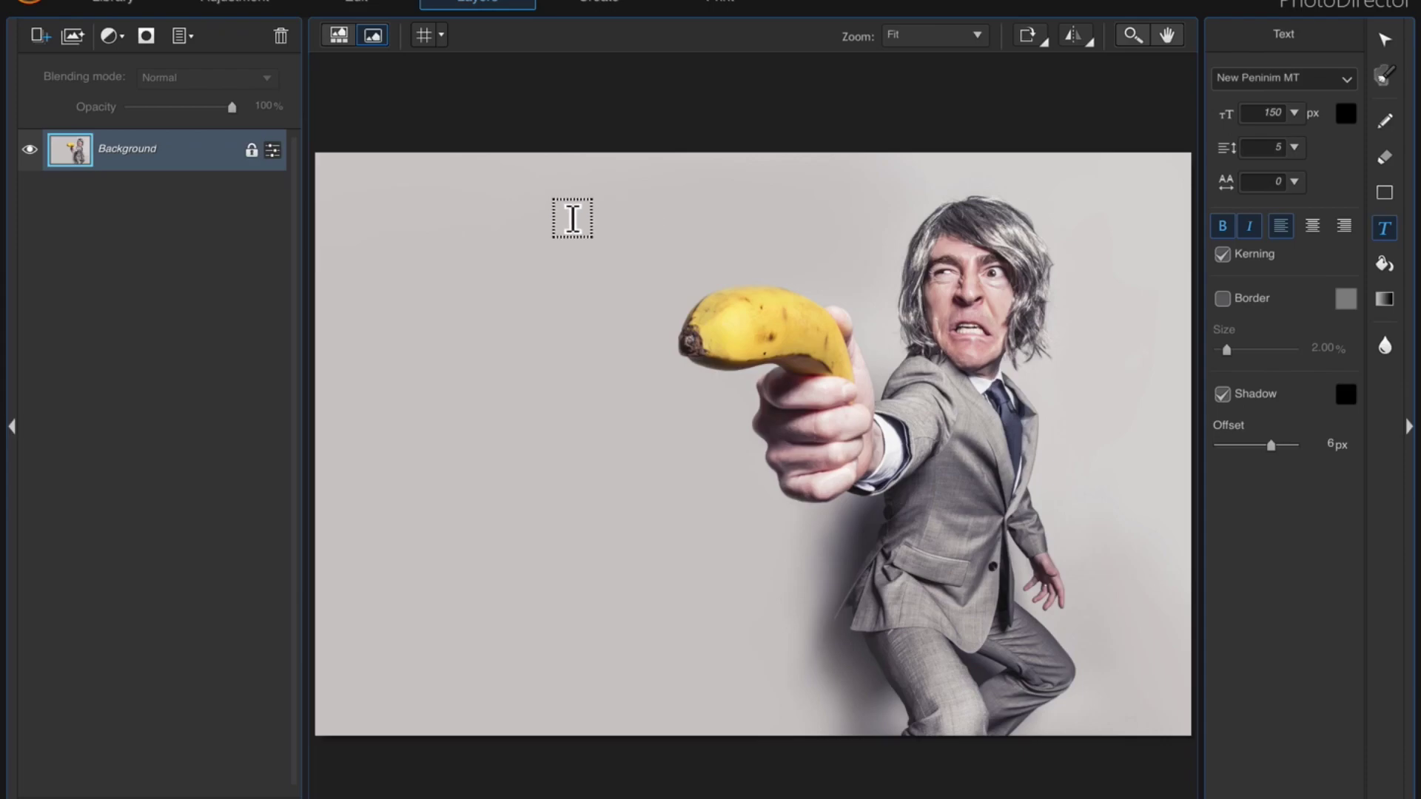
left_click(331, 210)
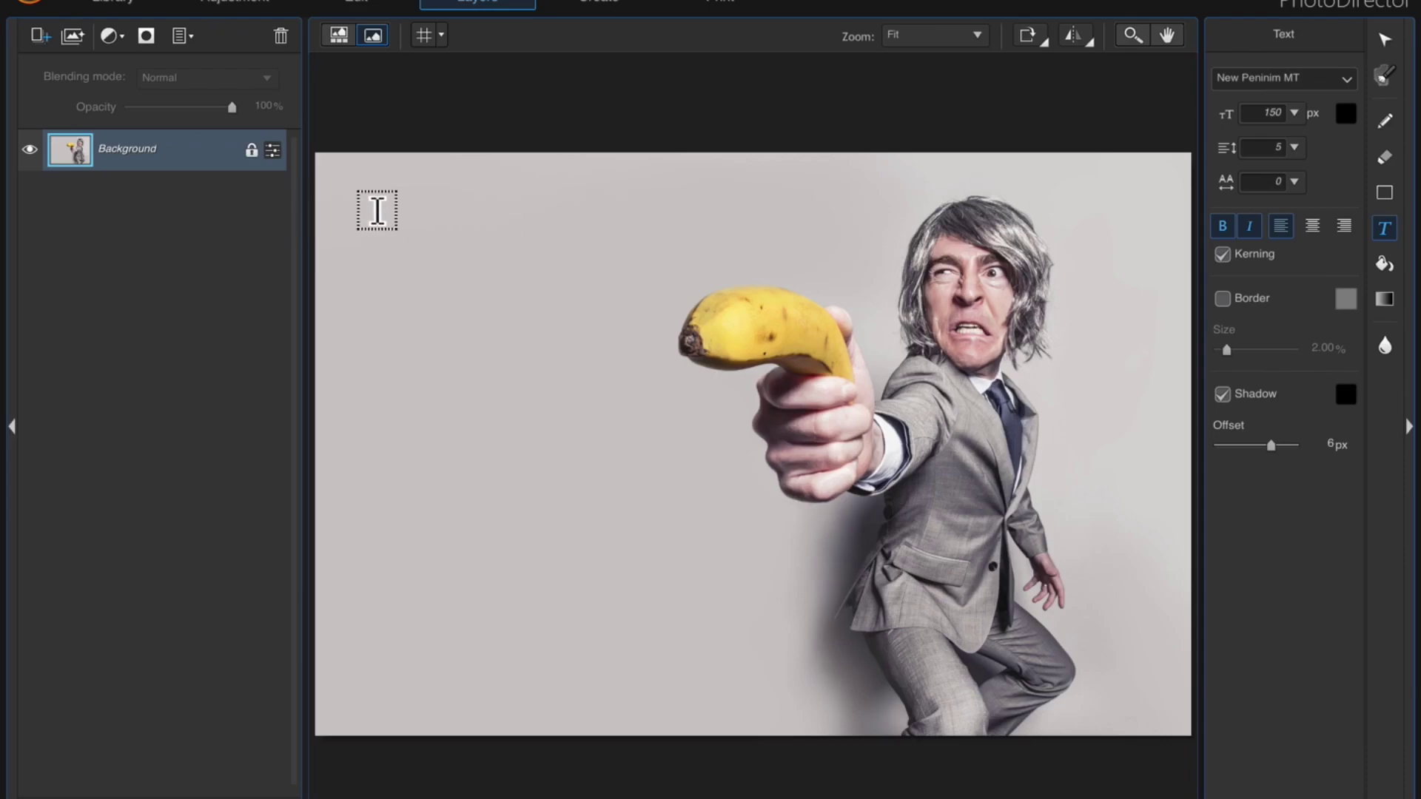
left_click(377, 210)
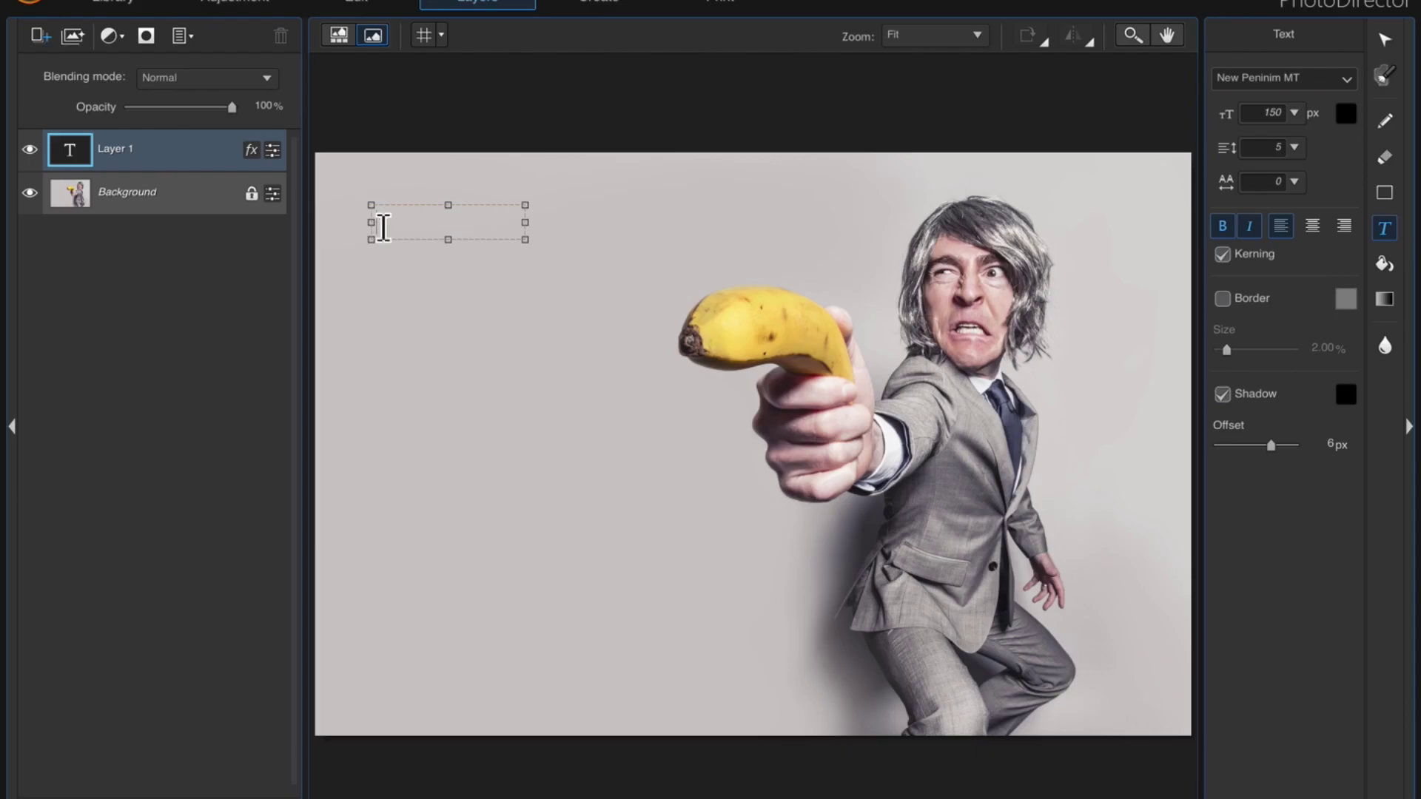
type("EDIT")
key("BackSpace")
key("BackSpace")
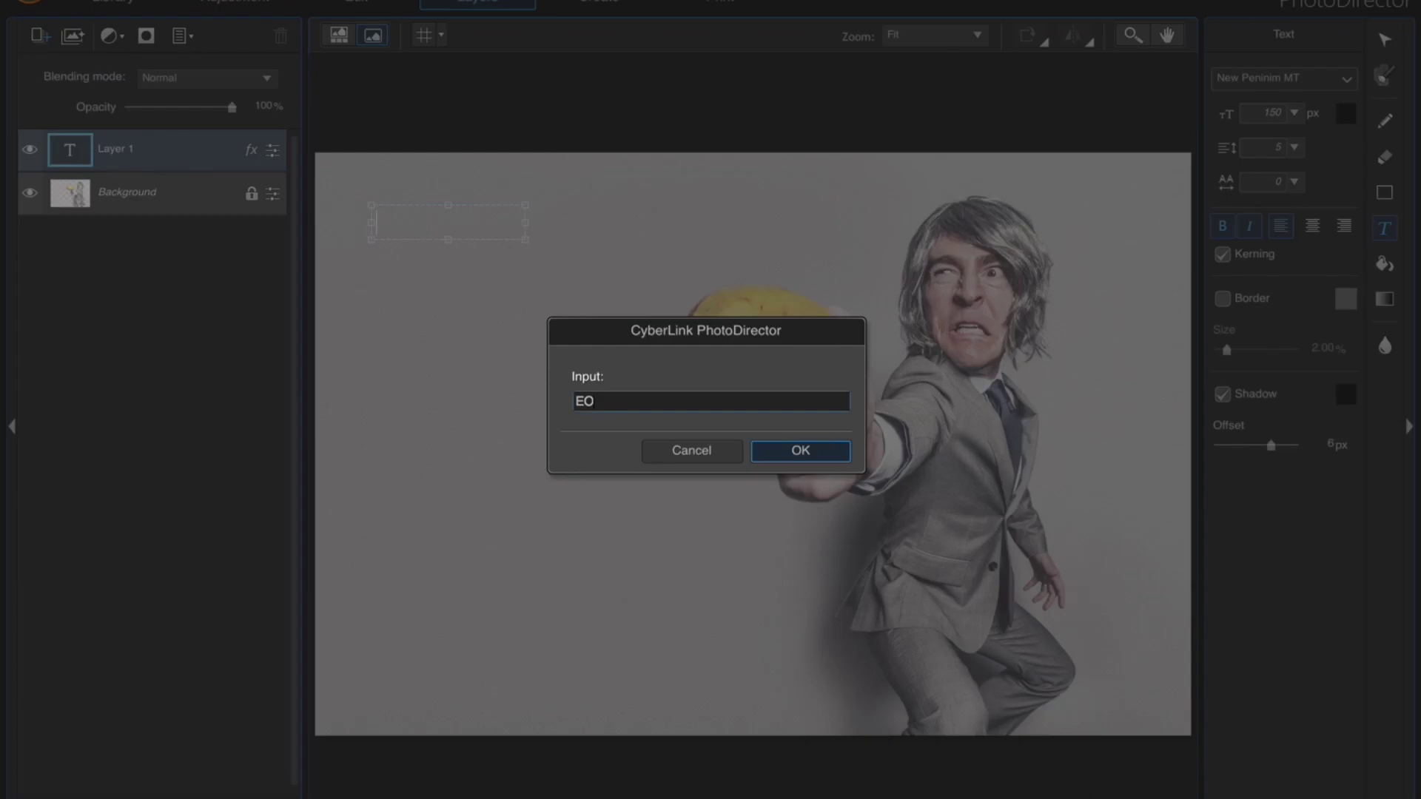
key("BackSpace")
key("BackSpace")
type("PEOPLE")
type(" MAY THING")
left_click(776, 458)
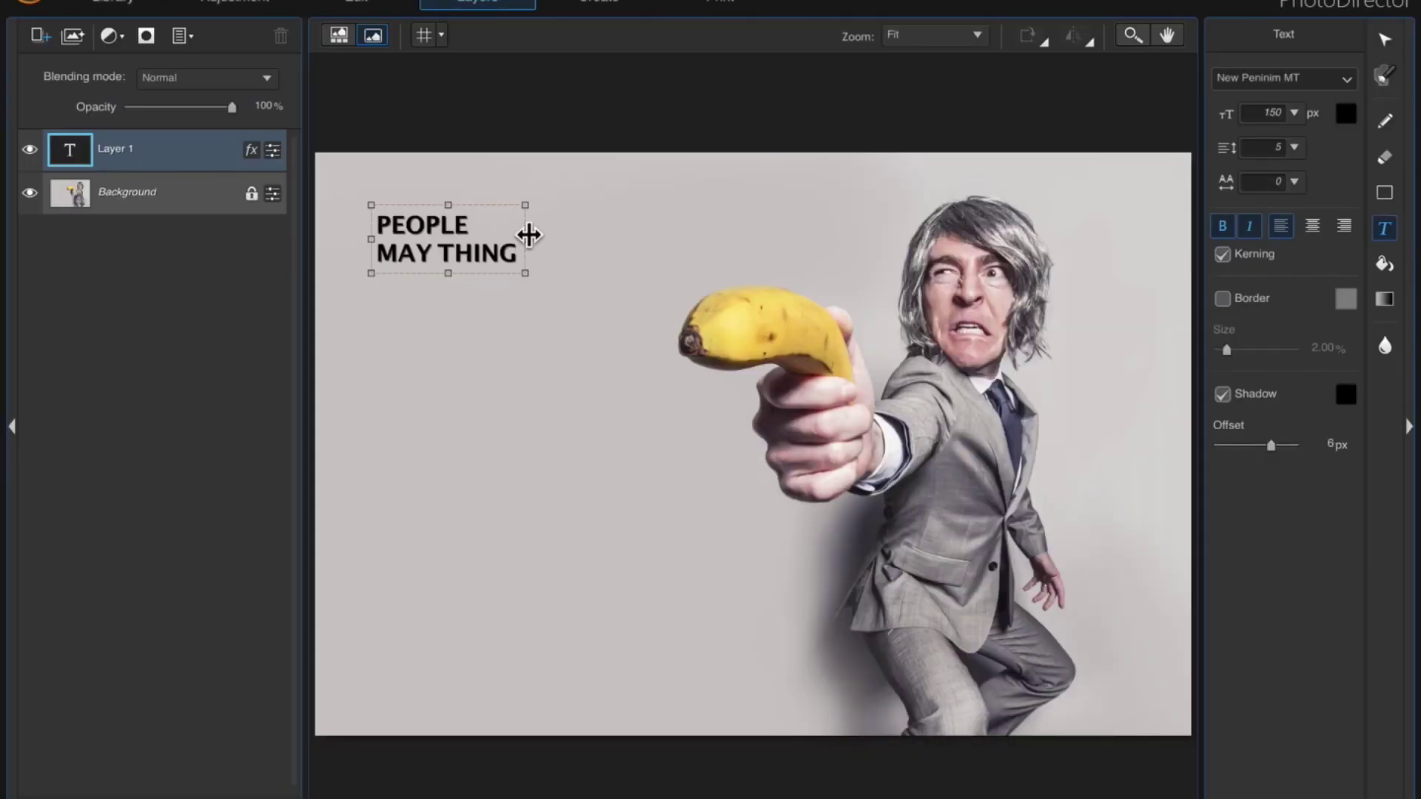
Widen the text onto one line, fix the typo to THINK, and select Background
left_click_drag(534, 235, 657, 253)
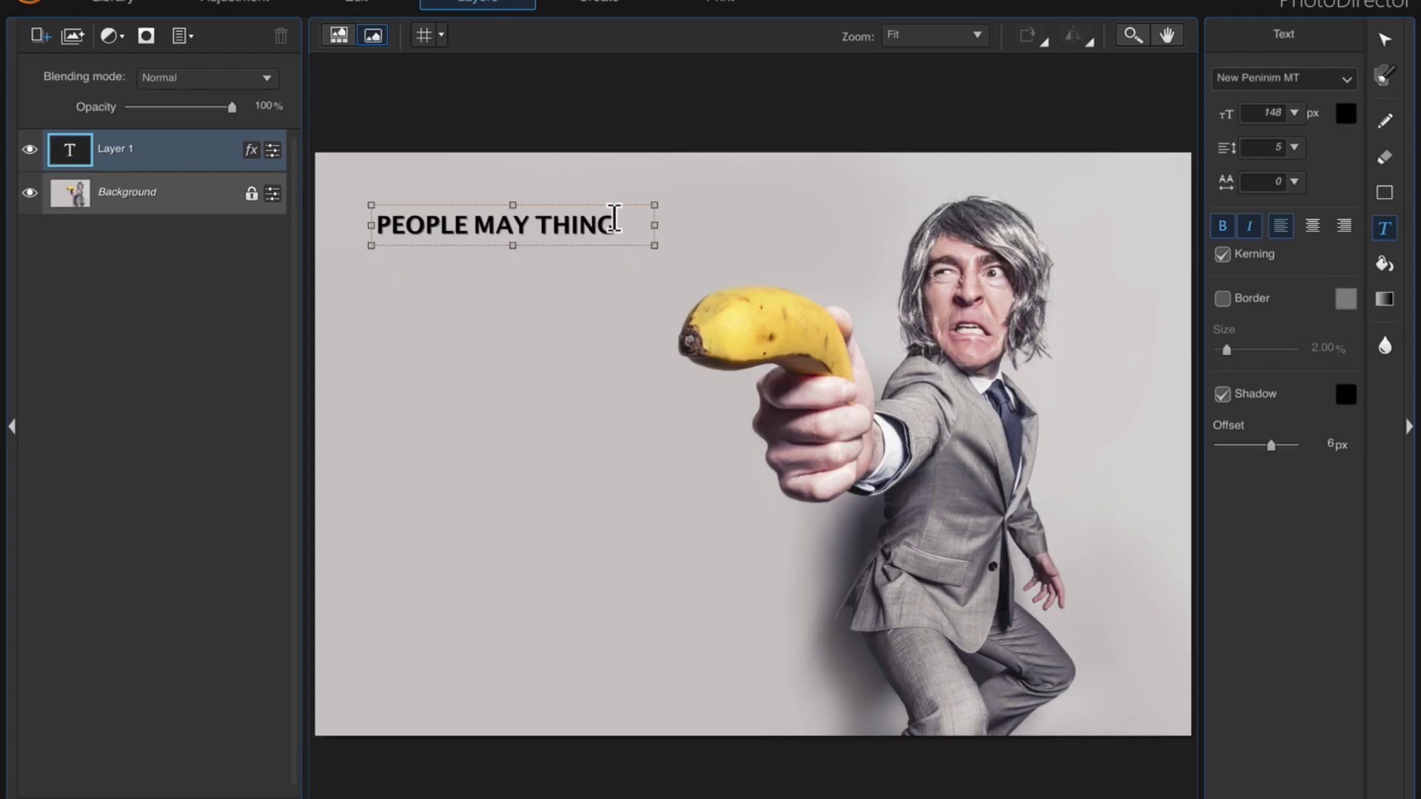
key("BackSpace")
type("K")
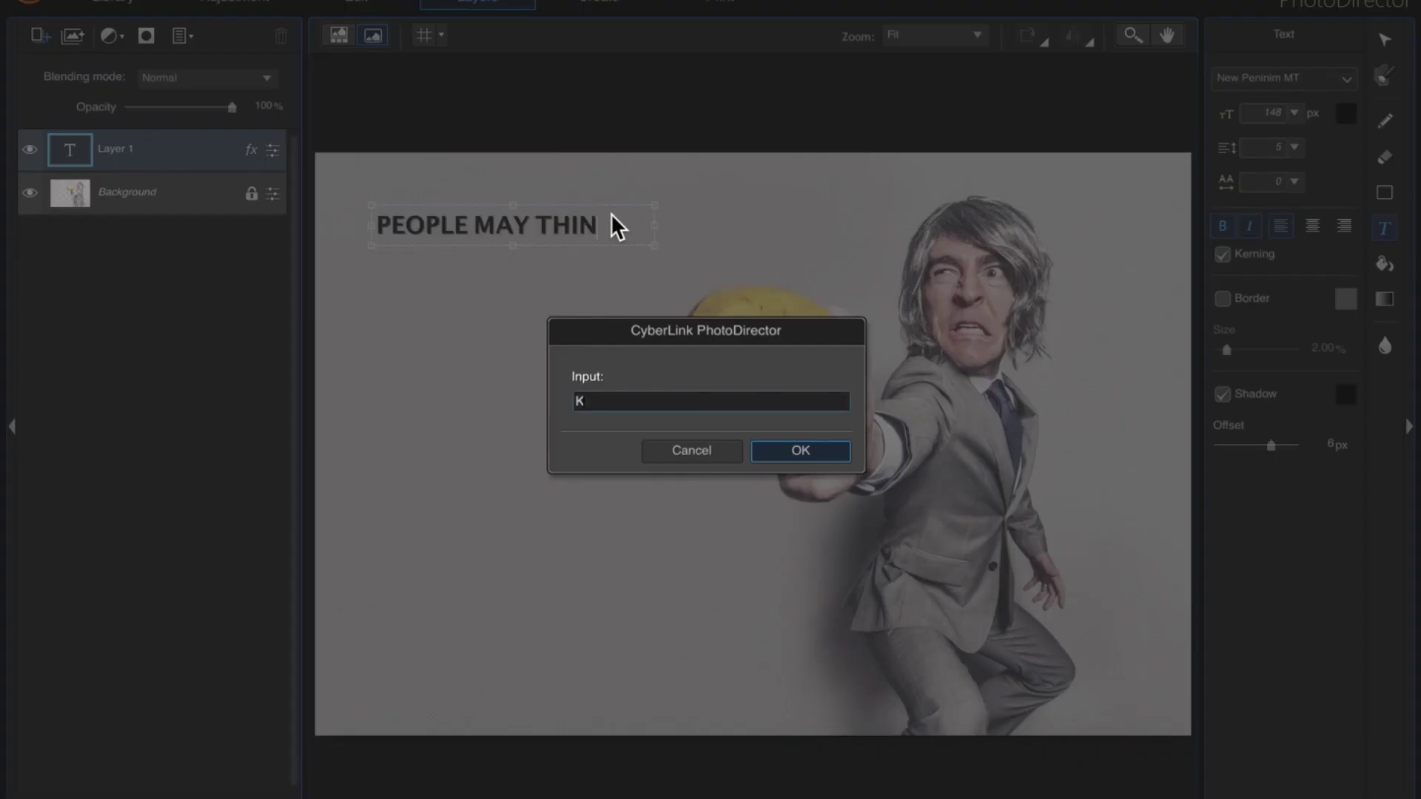
left_click(800, 452)
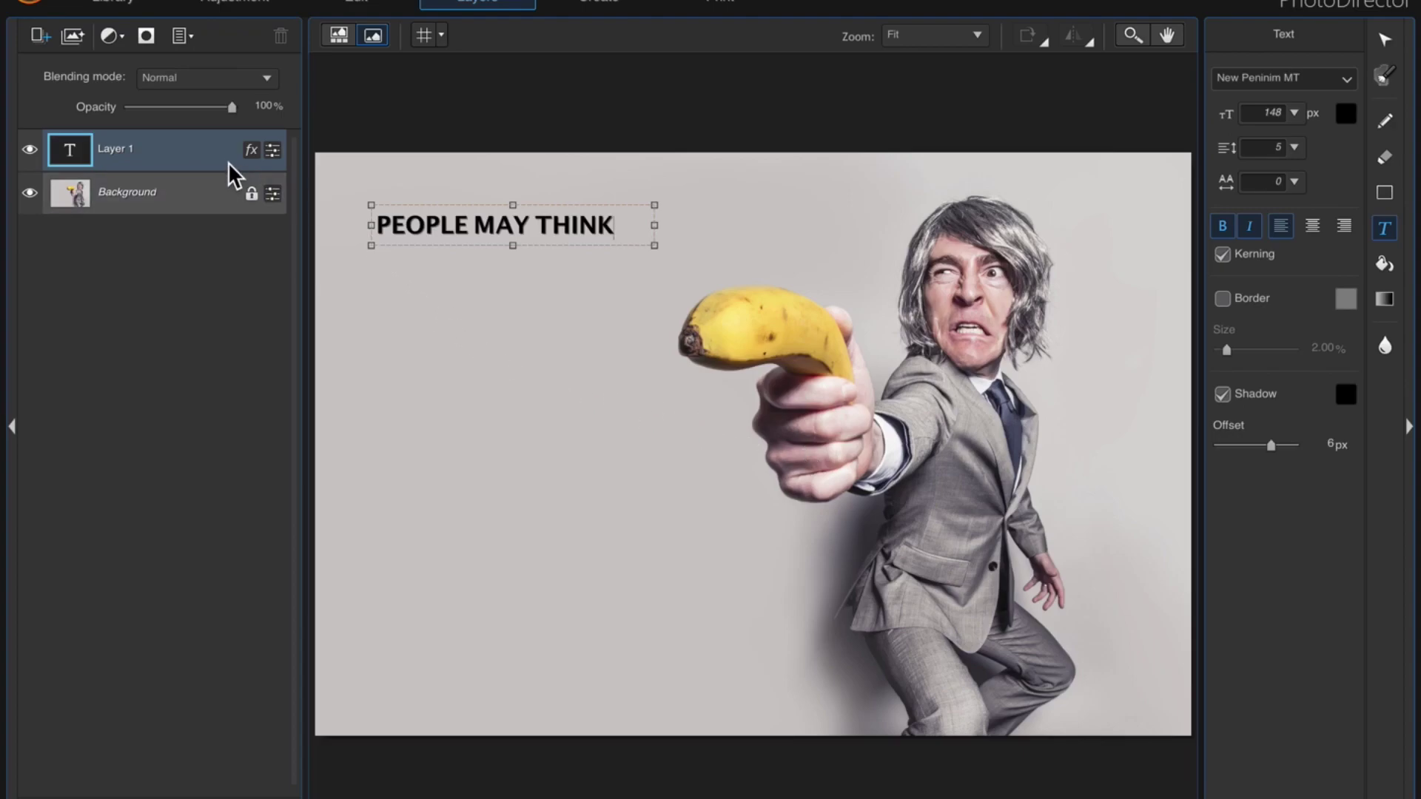
left_click(199, 159)
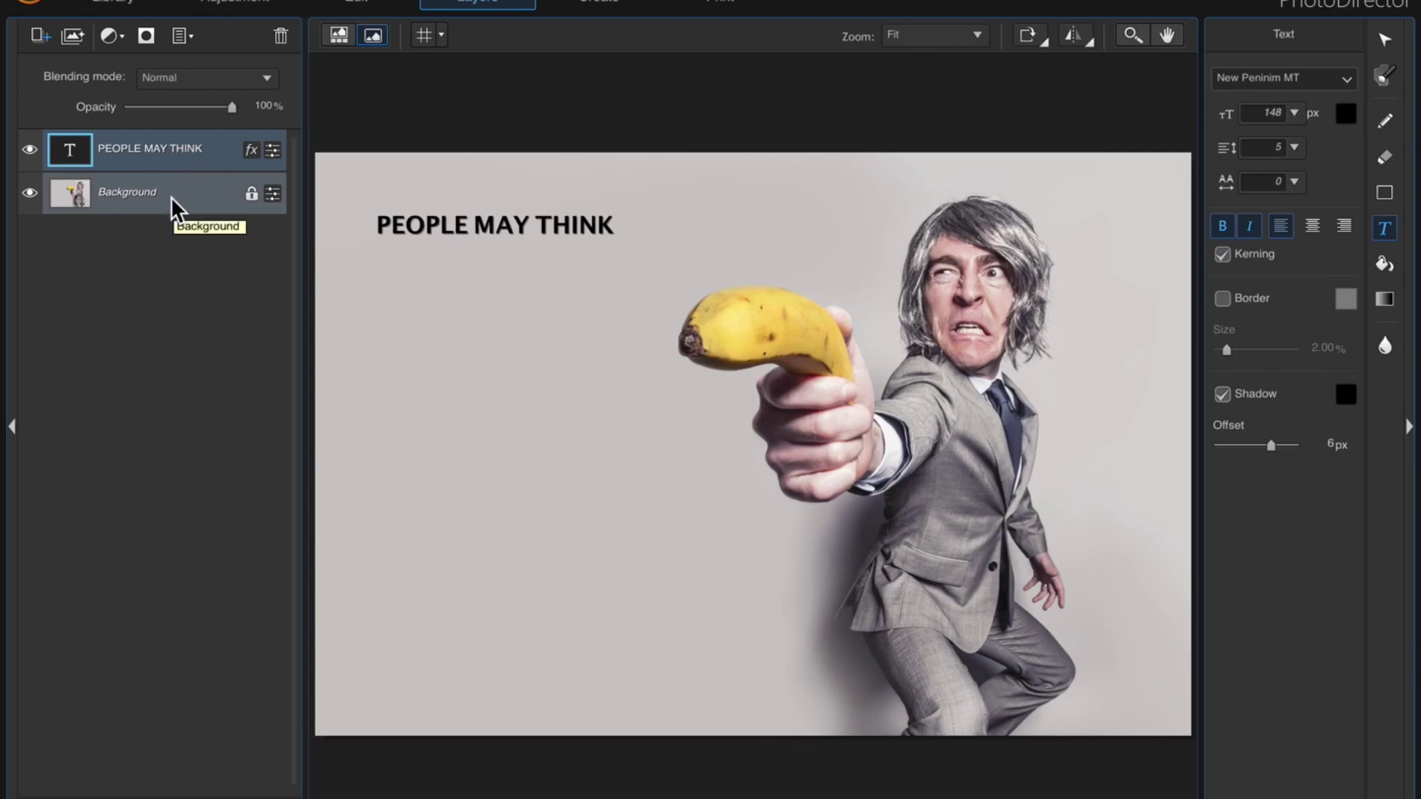
left_click(177, 209)
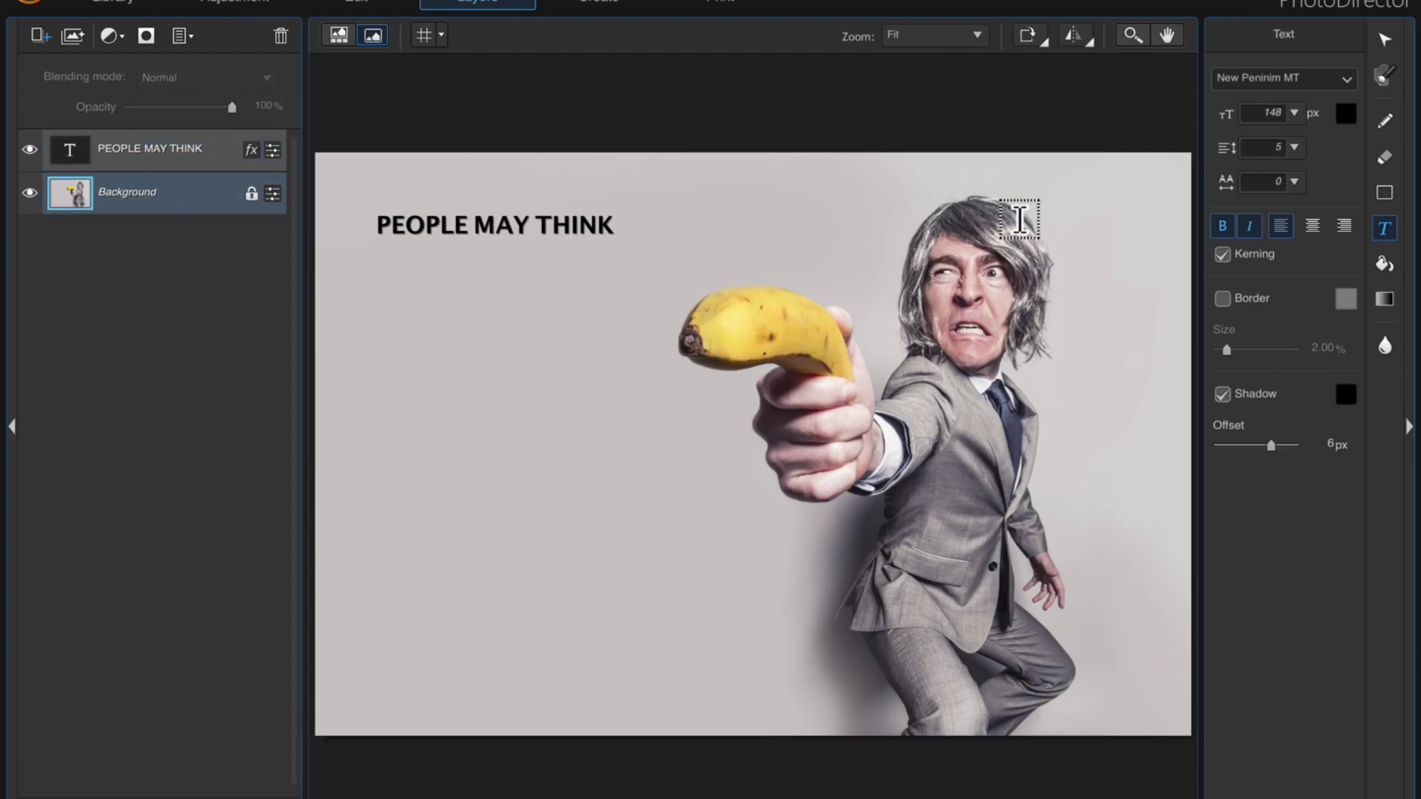
Create a text box below the title and enter I'M CRAZY
left_click(378, 255)
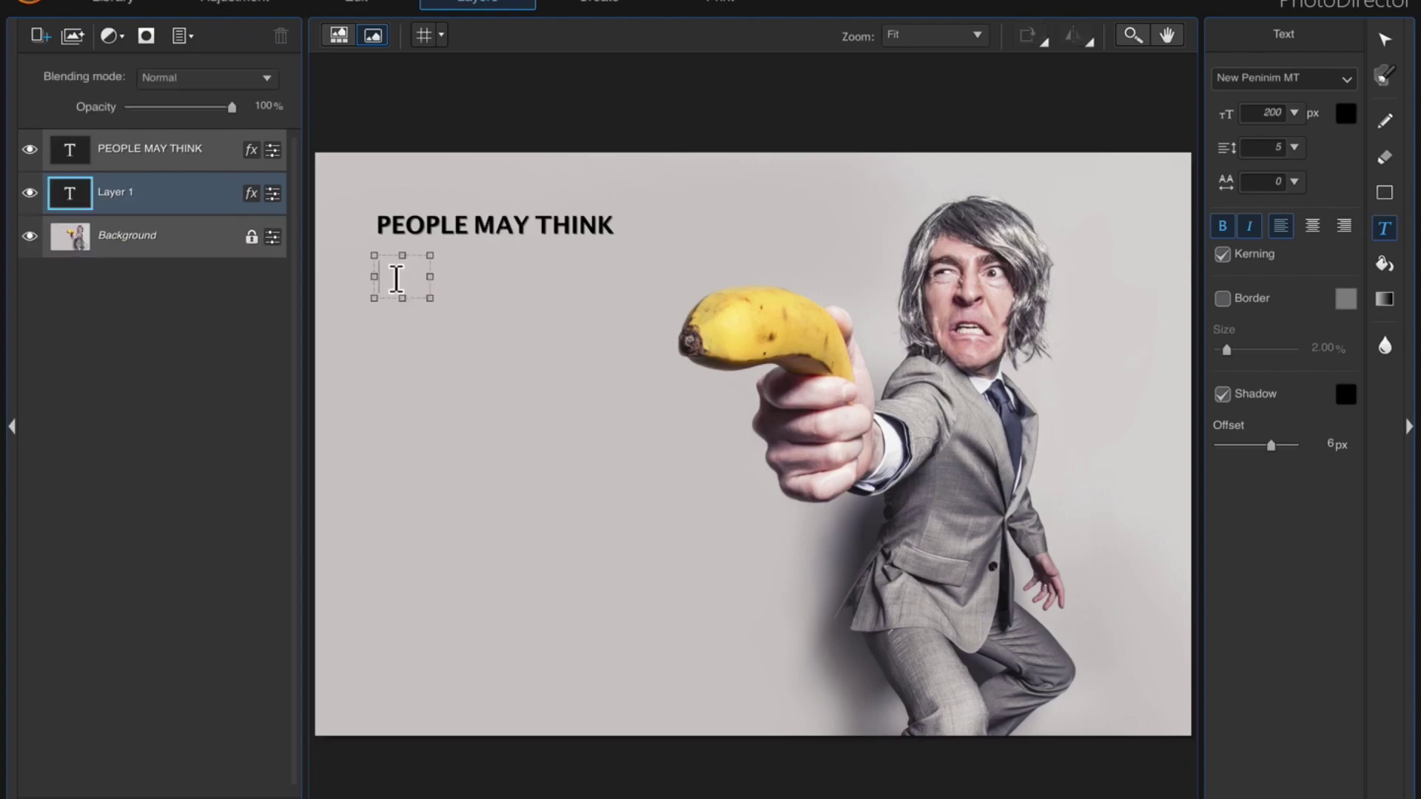
left_click(396, 279)
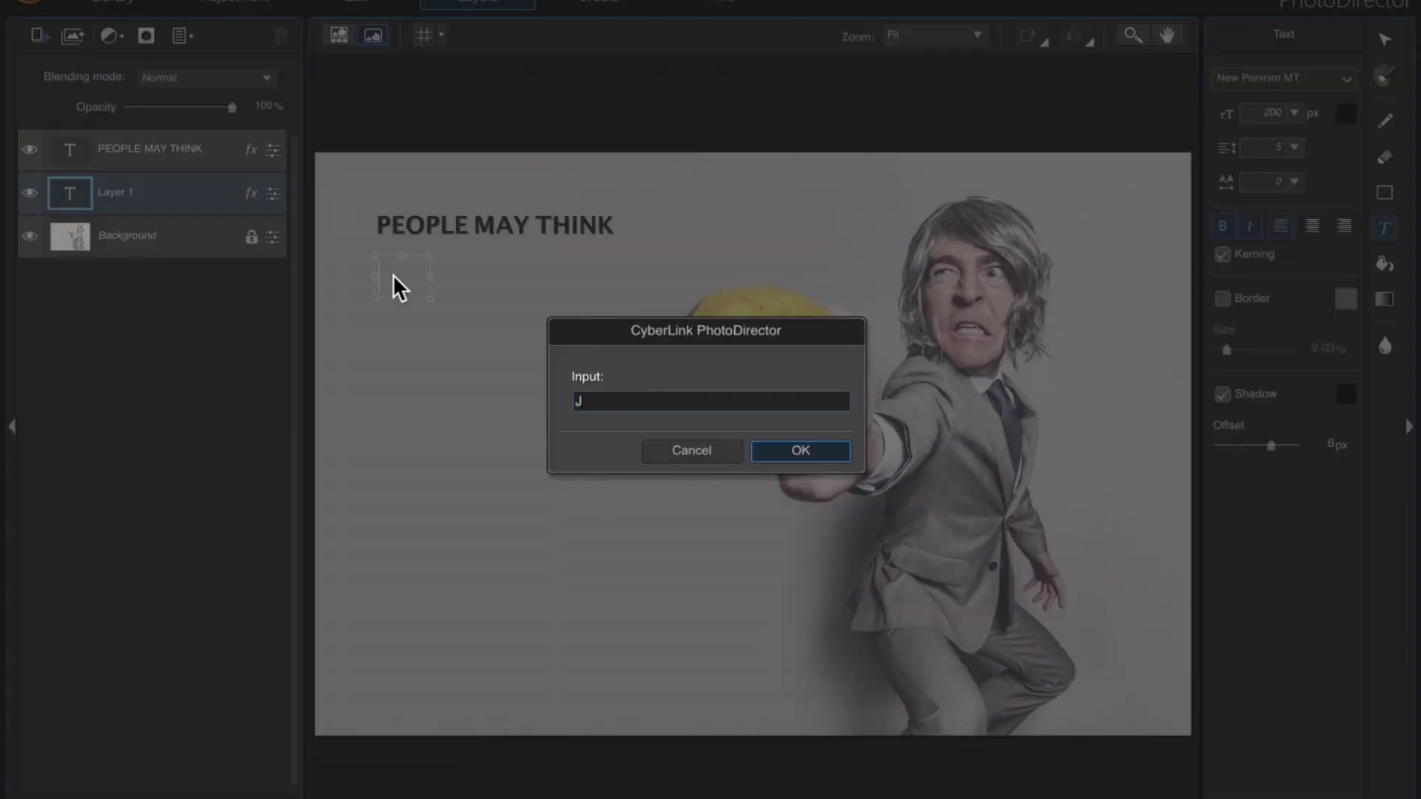
key("BackSpace")
type("MAY")
key("BackSpace")
key("BackSpace")
key("BackSpace")
type("I'M CRAZY")
left_click(781, 444)
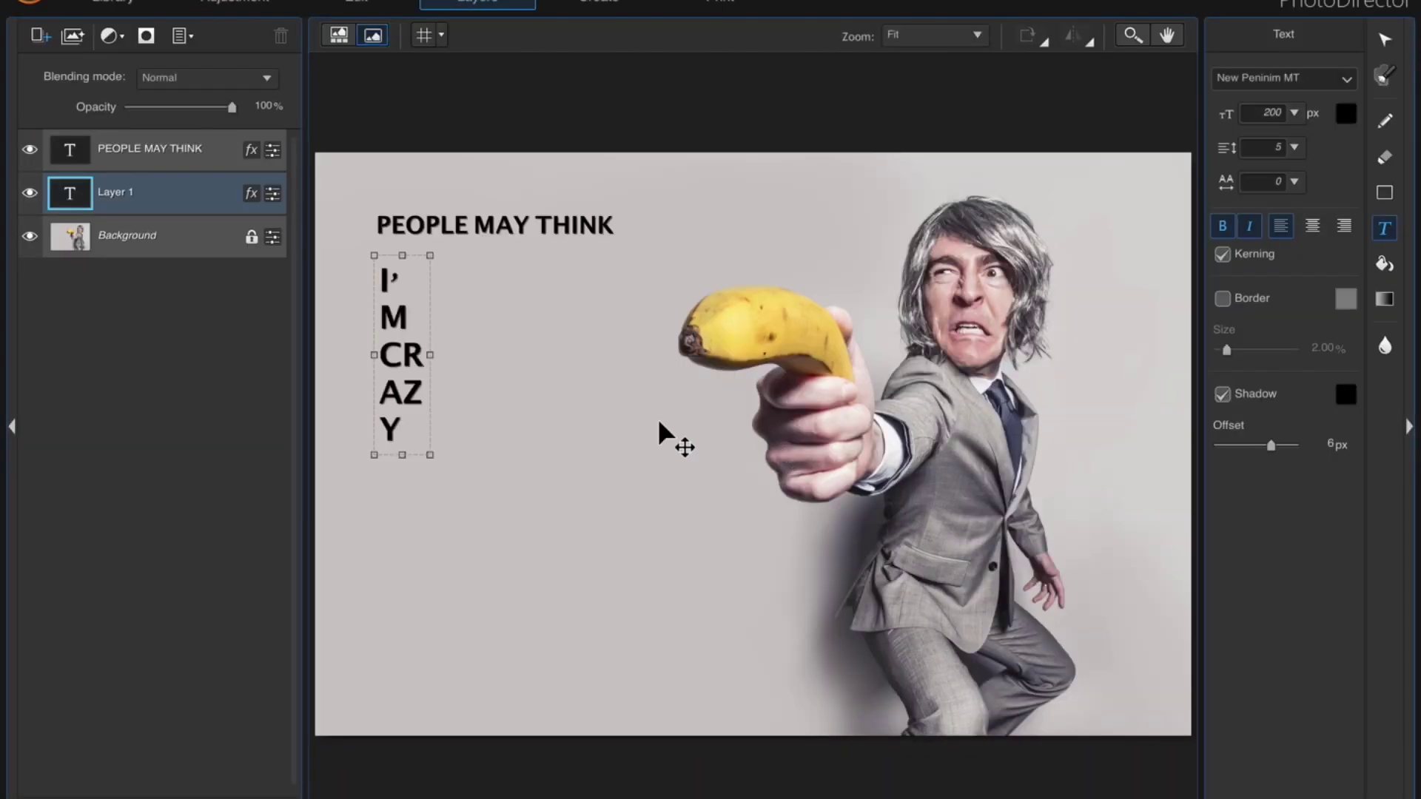
Widen the I'M CRAZY box and nudge it up beneath PEOPLE MAY THINK
left_click_drag(430, 355, 624, 349)
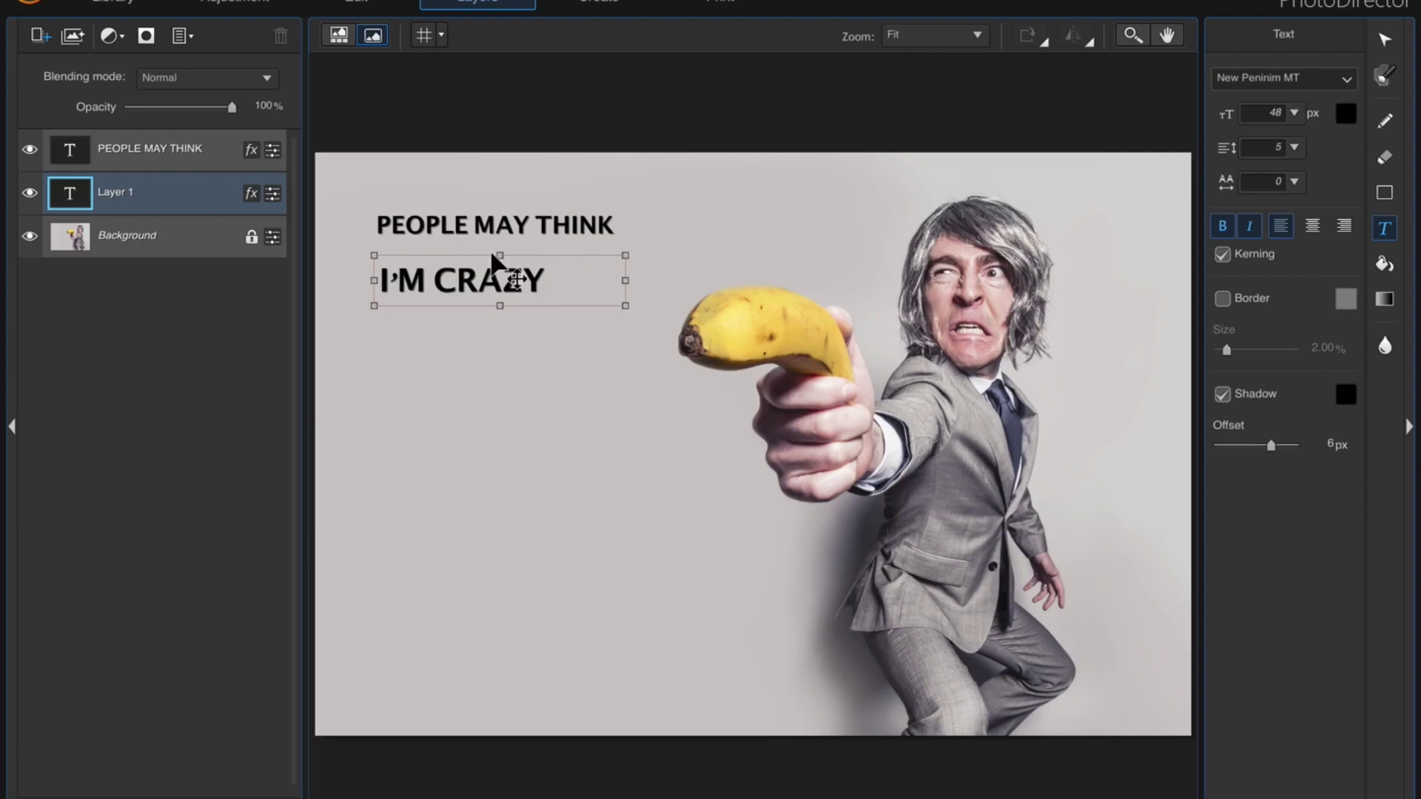
left_click_drag(507, 276, 506, 264)
key("Up")
key("Up")
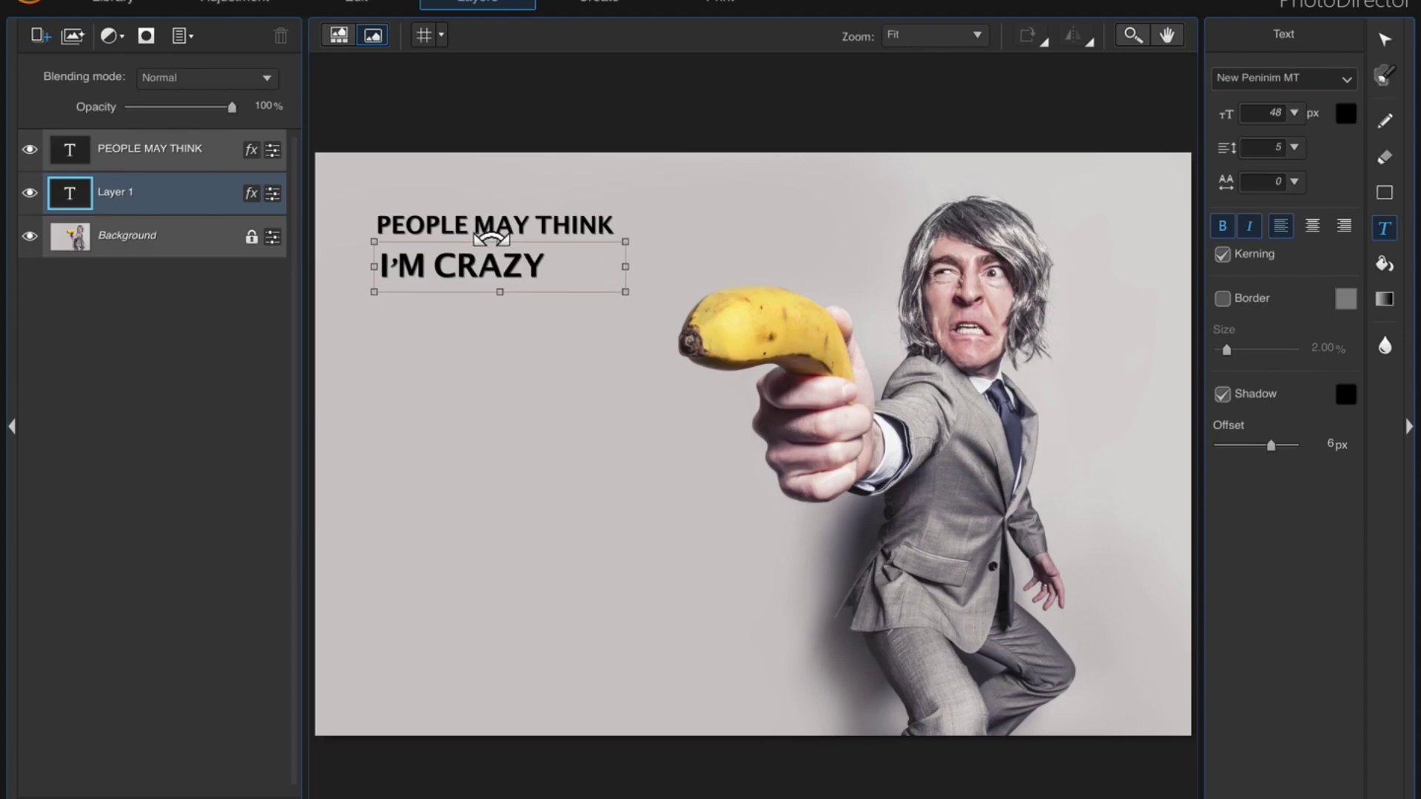
key("Up")
Set I'M CRAZY to 200 px, undoing a trial 250 px size
double_click(383, 262)
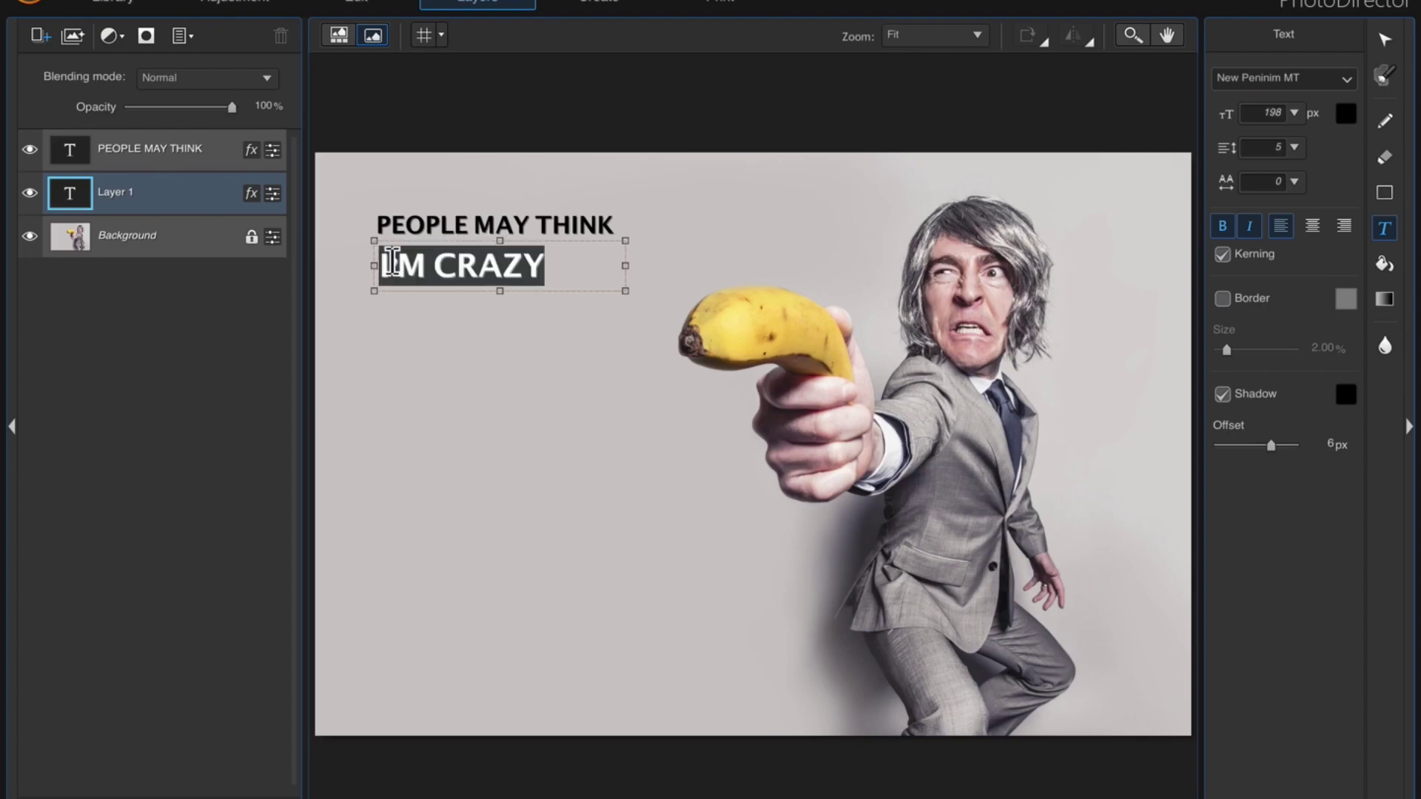
left_click(1294, 113)
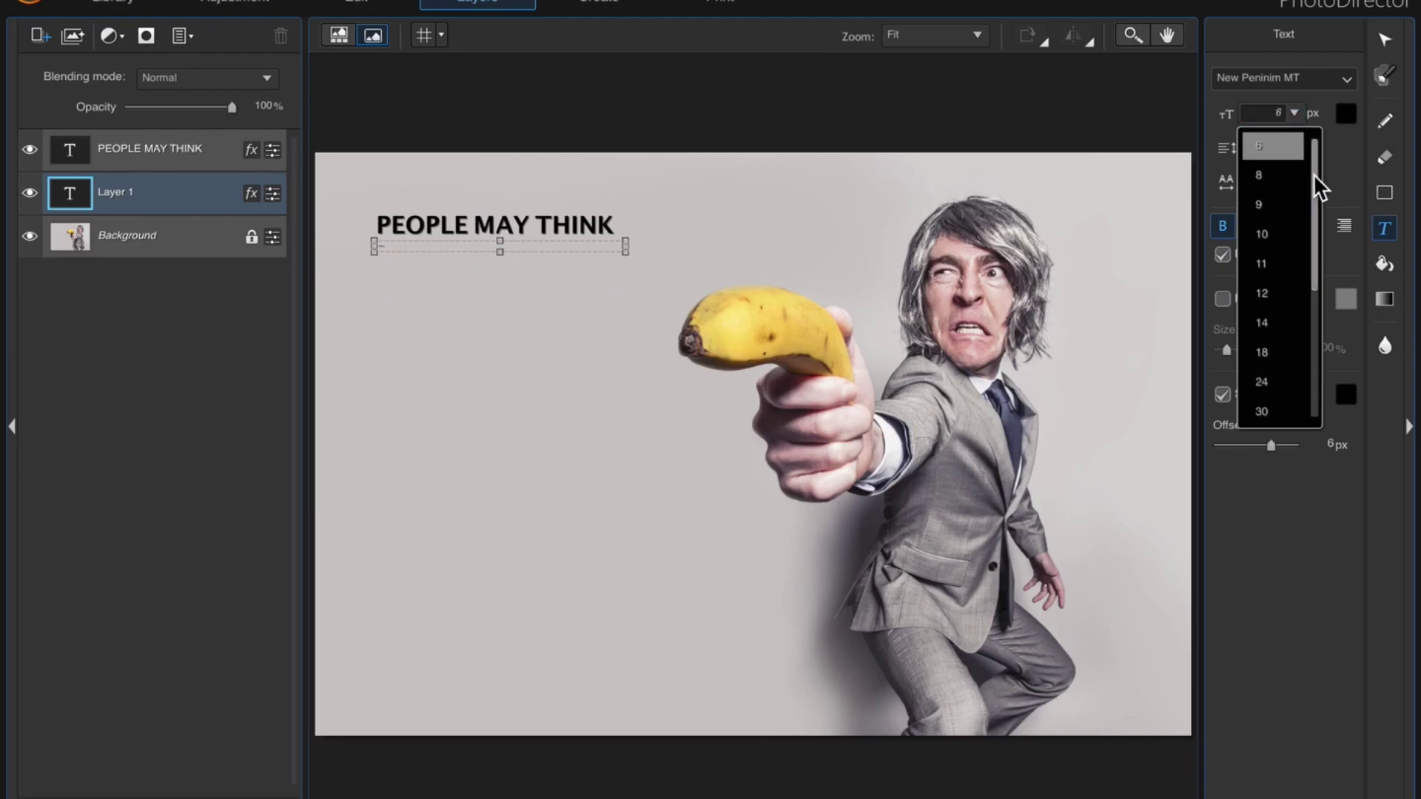
left_click_drag(1312, 173, 1316, 314)
left_click(1271, 347)
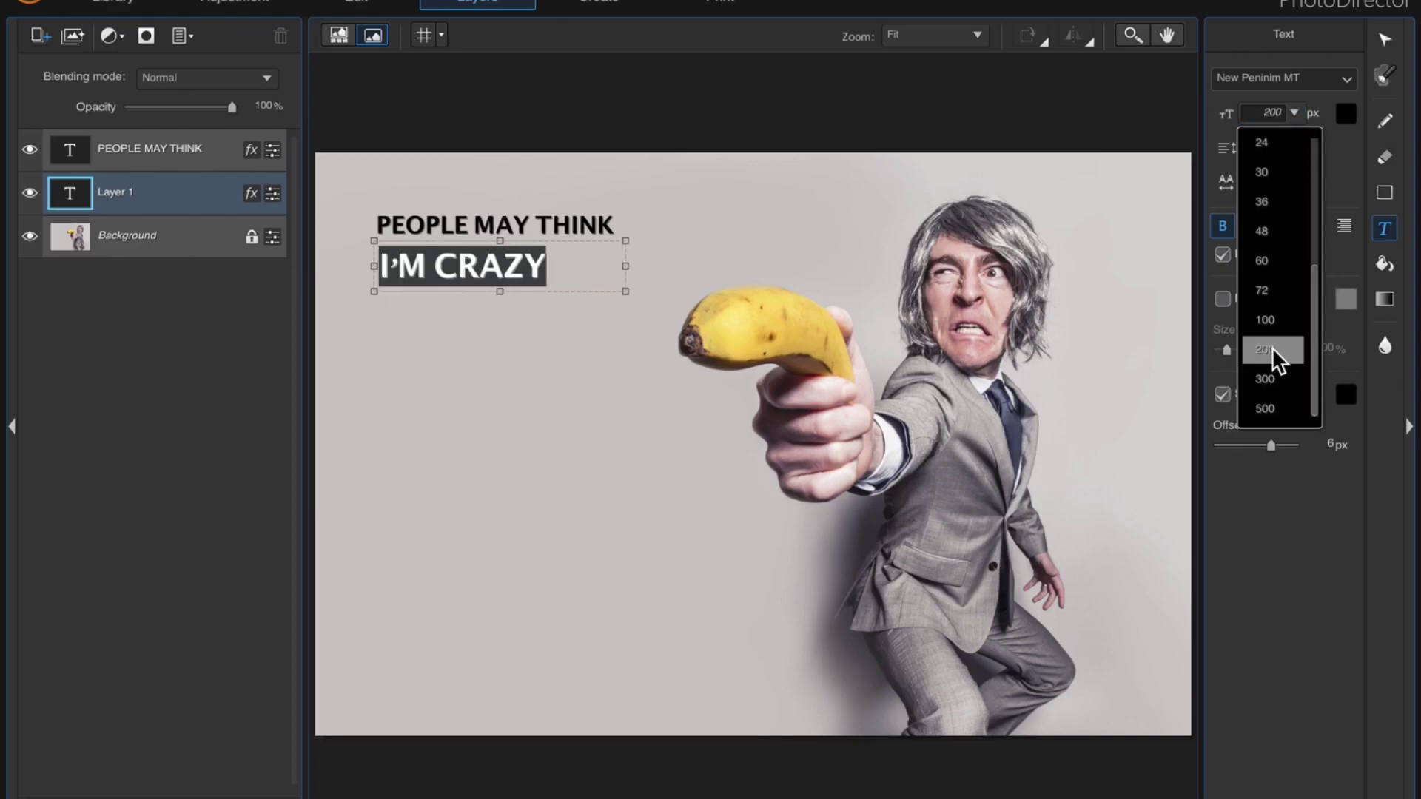
left_click(1271, 348)
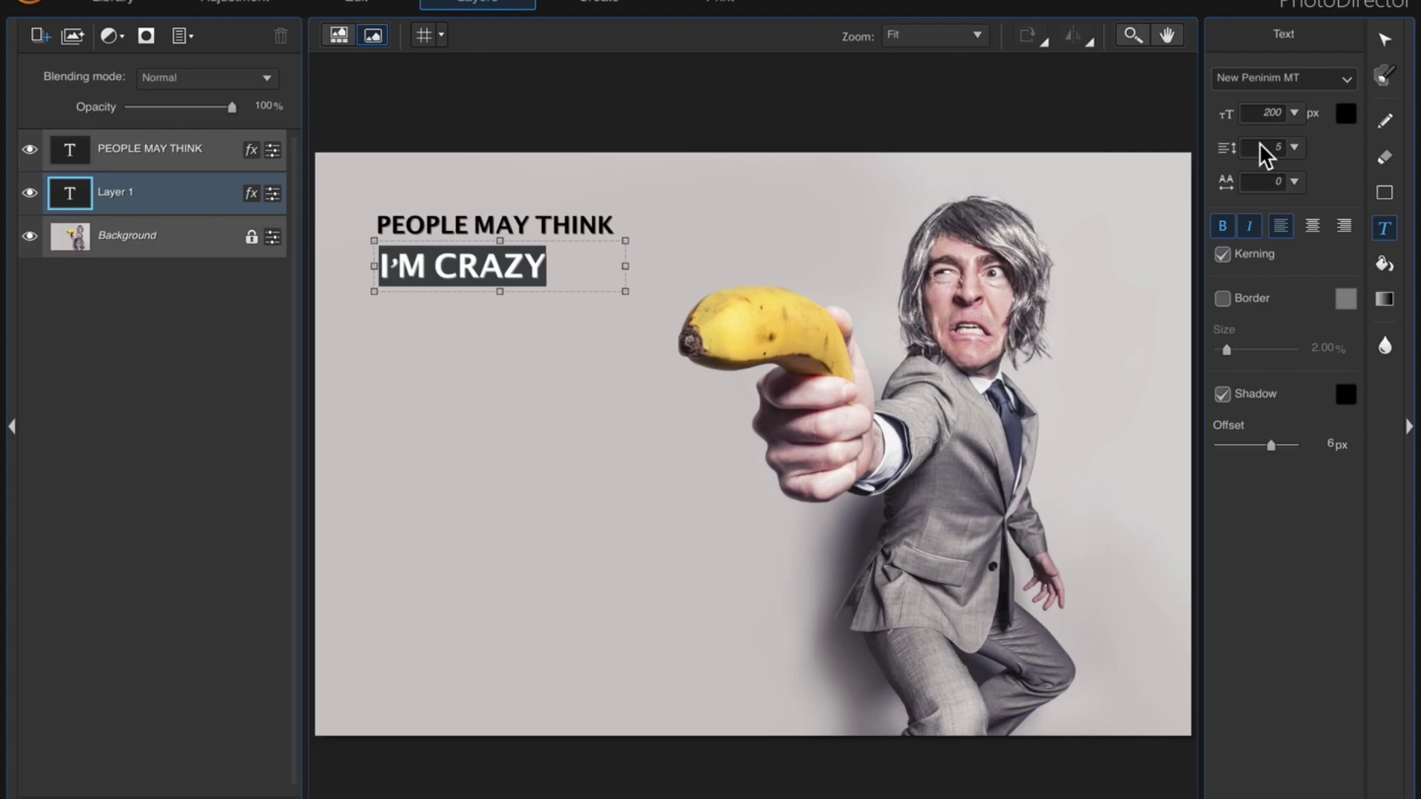
left_click(1261, 112)
double_click(1260, 113)
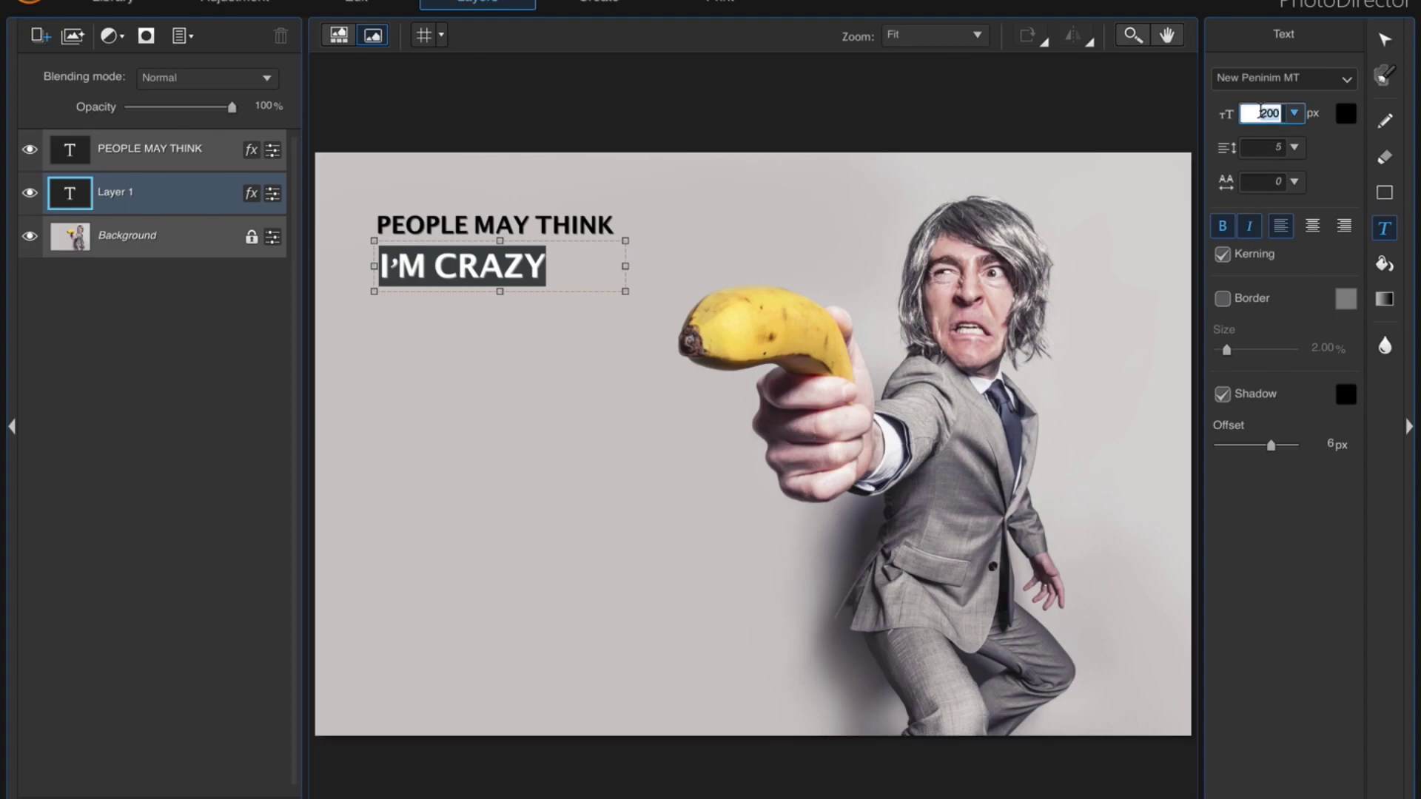
type("250")
key("Return")
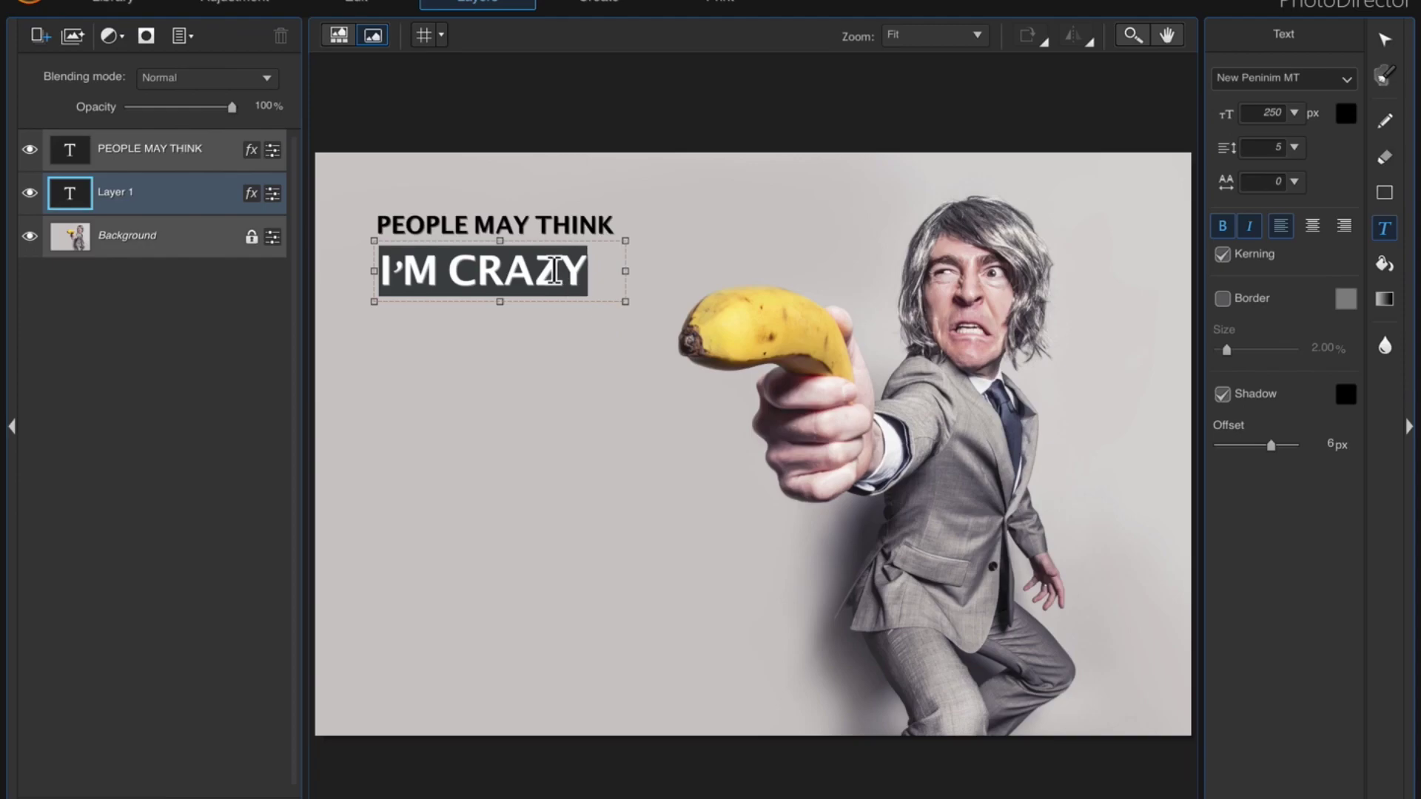
left_click(524, 235)
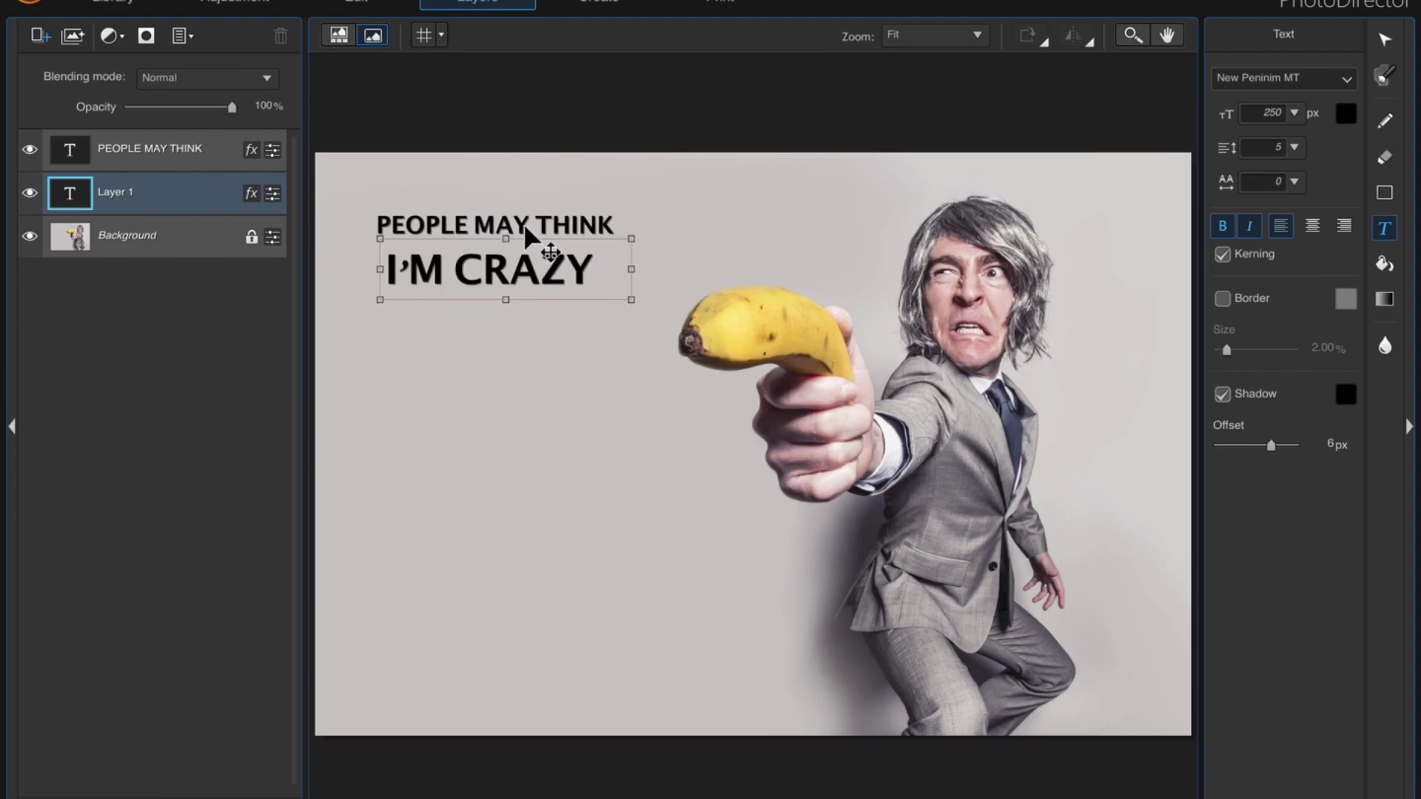
key("ctrl+z")
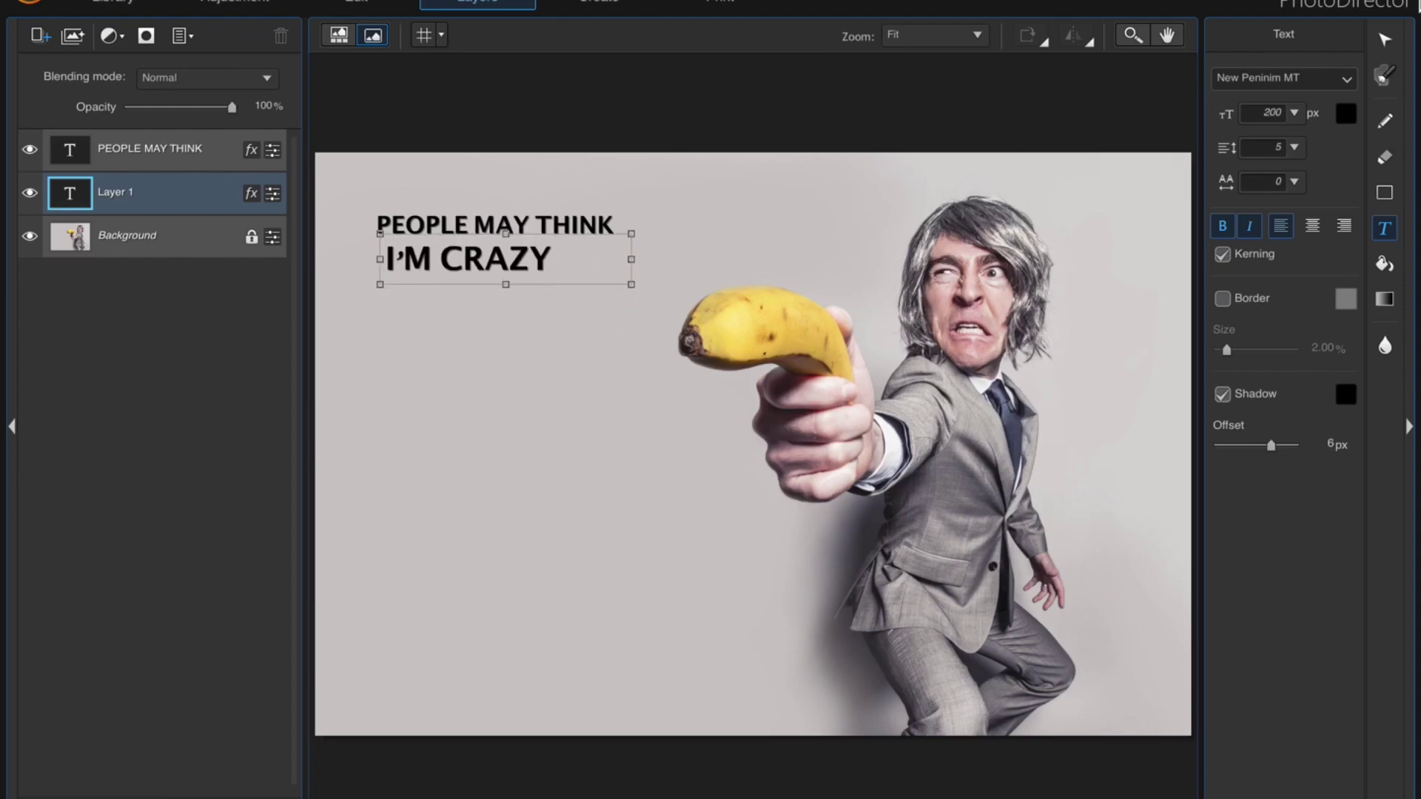
Commit the I'M CRAZY text, select the Background layer and set font size to 150
left_click(474, 293)
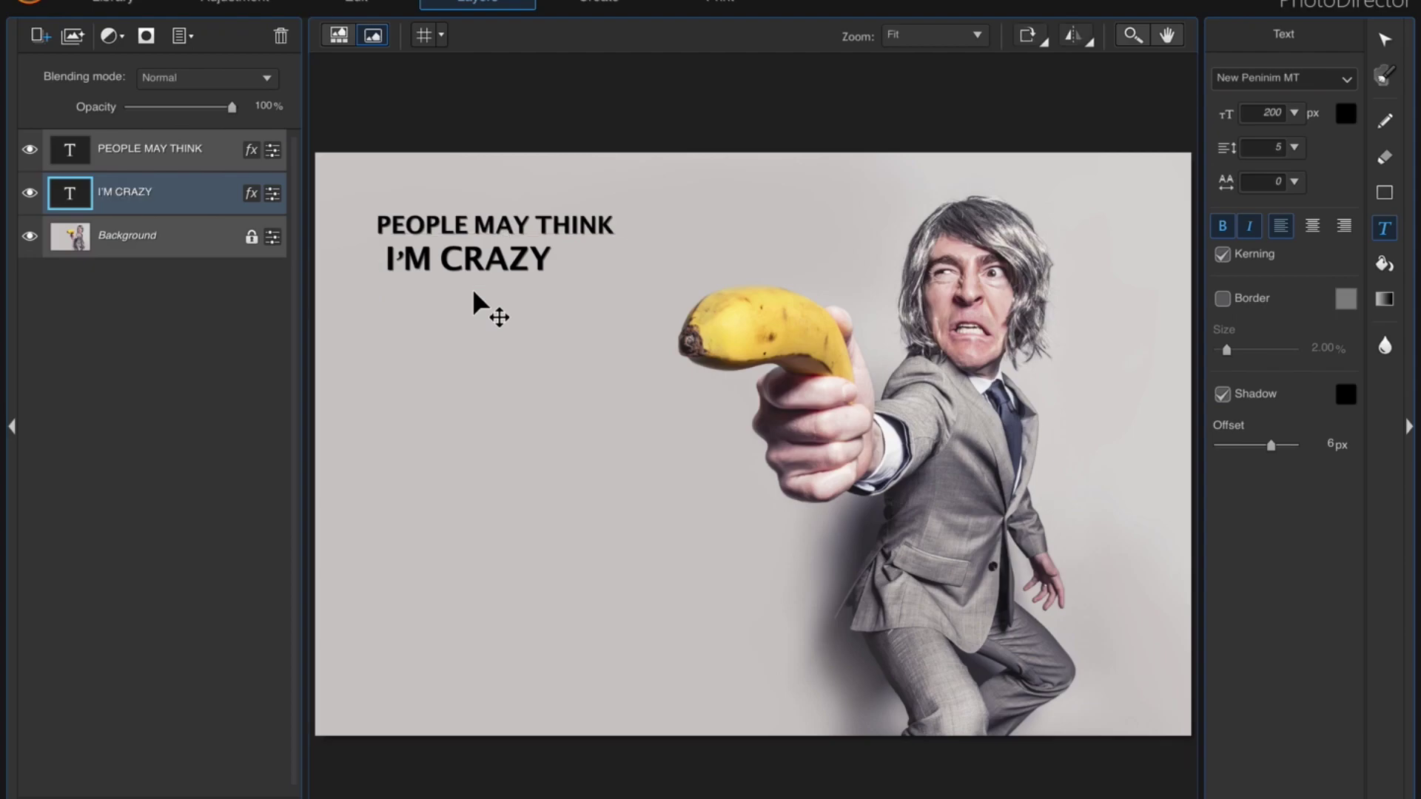
left_click(185, 234)
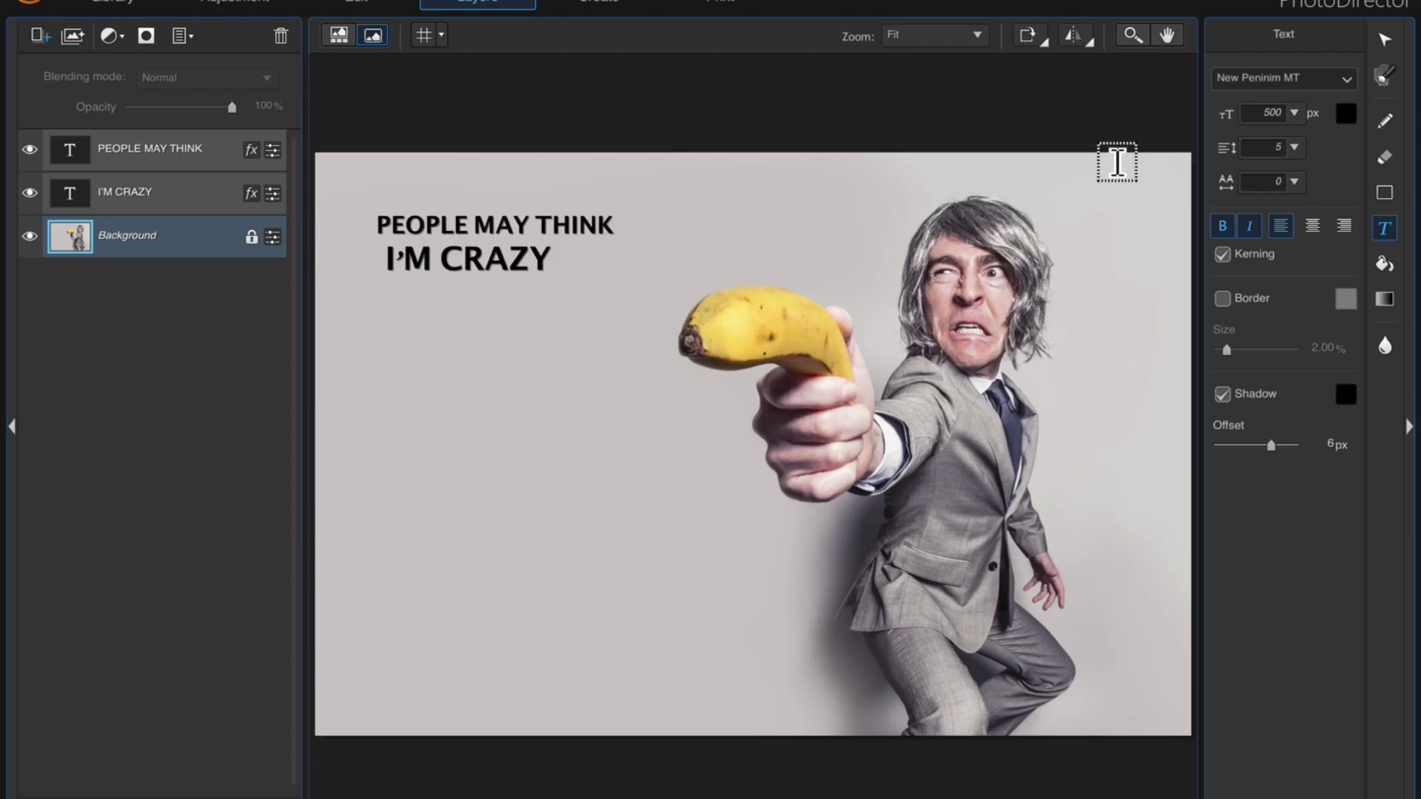
left_click(1294, 114)
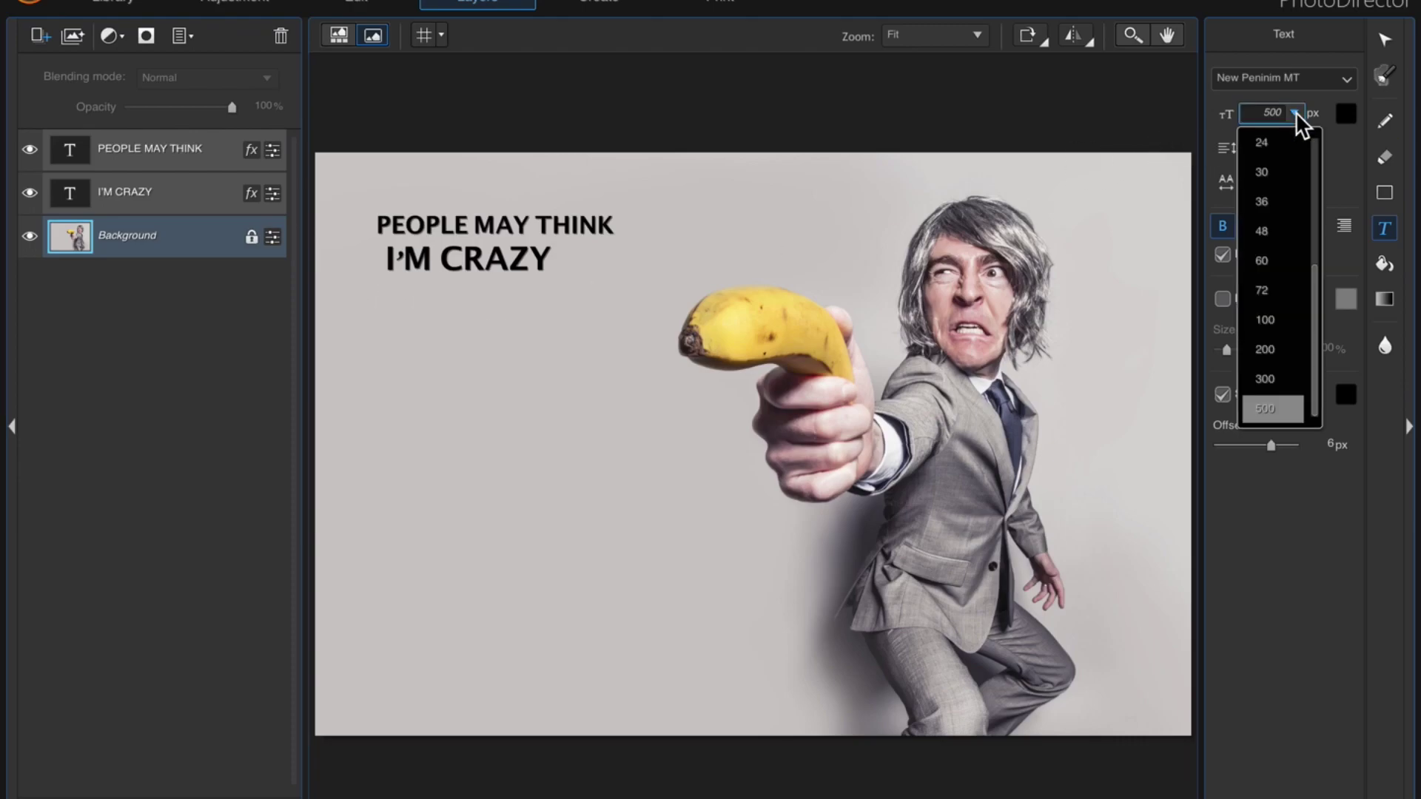
left_click(1296, 117)
double_click(1264, 114)
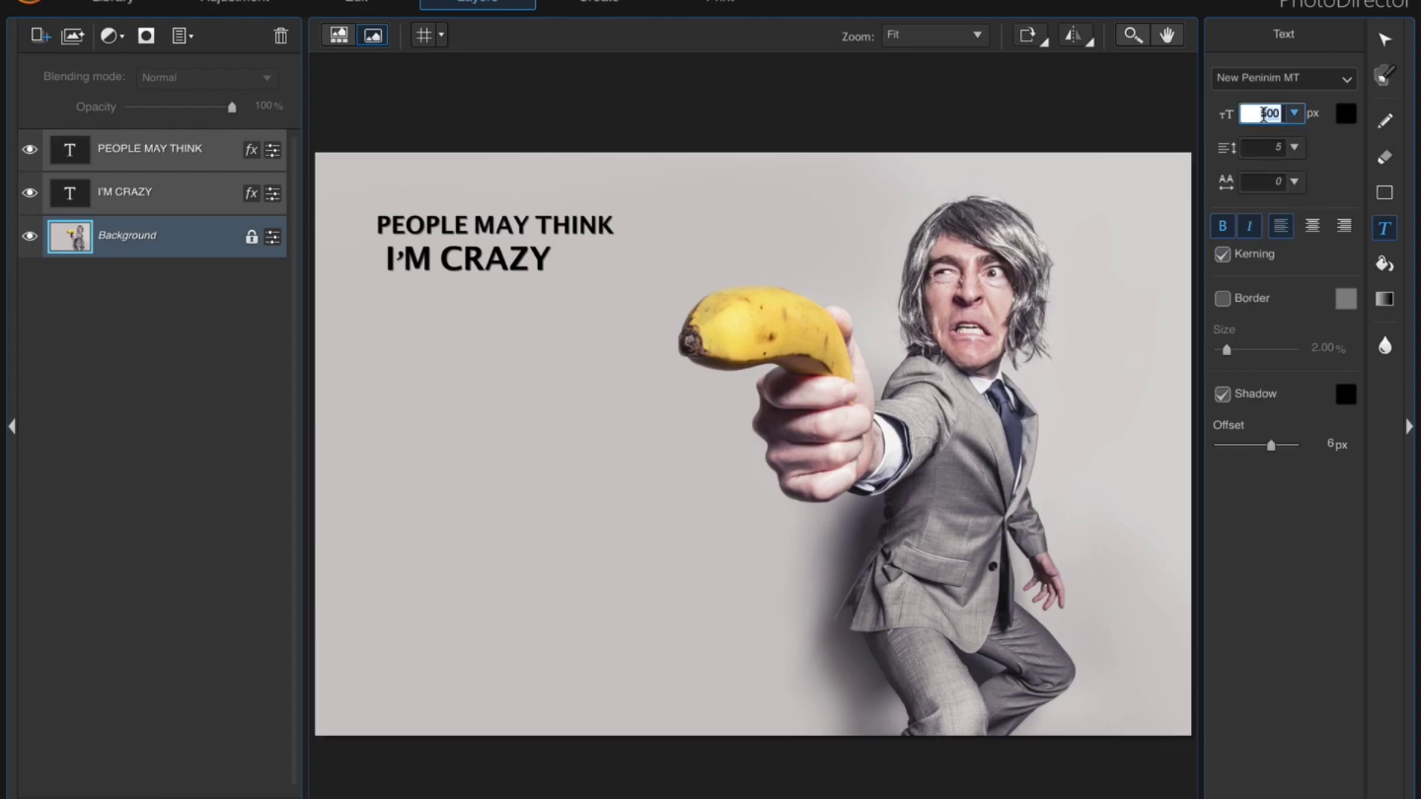
type("150")
key("Return")
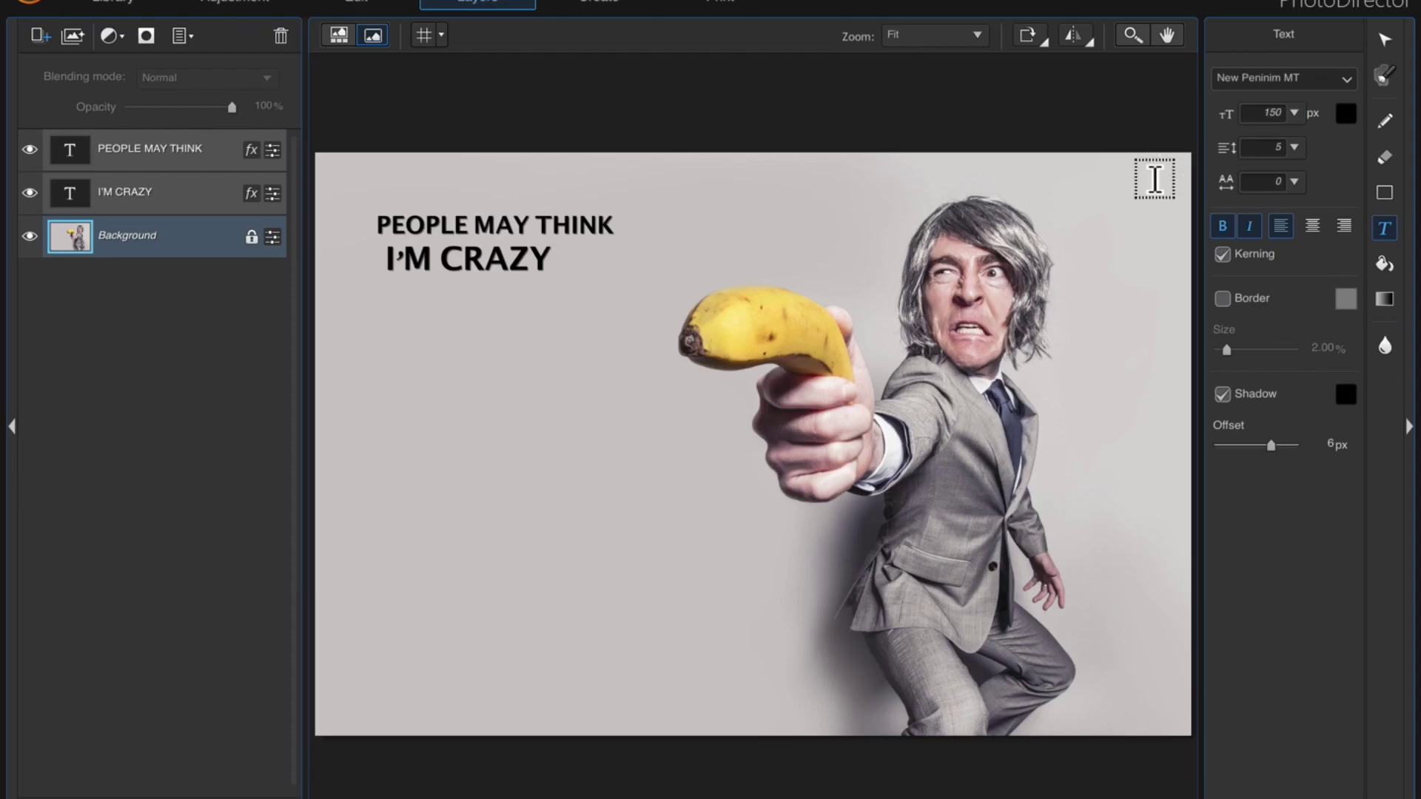
Add 'BUT REALLY, I'M JUST BORED' below I'M CRAZY and widen its box to one line
left_click(373, 291)
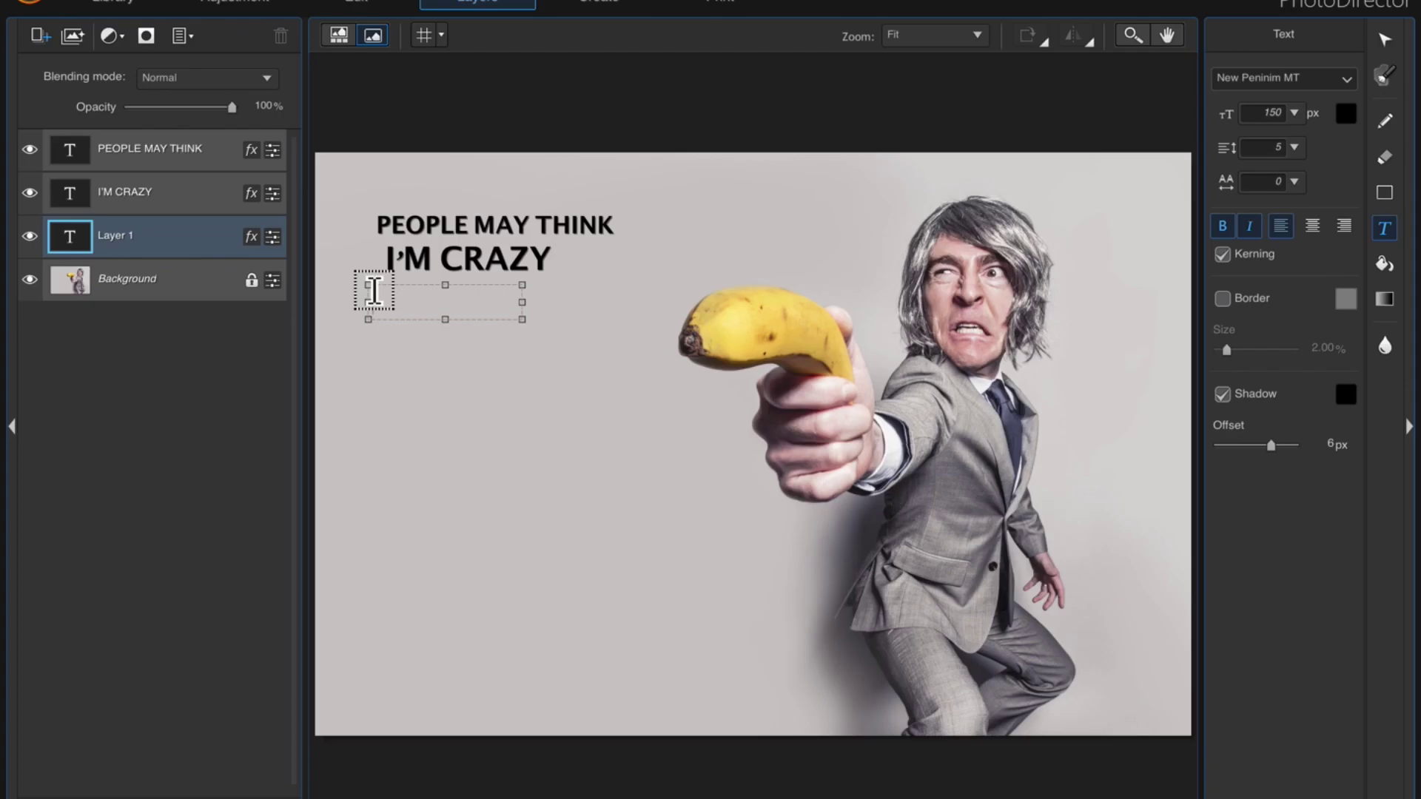
type("B")
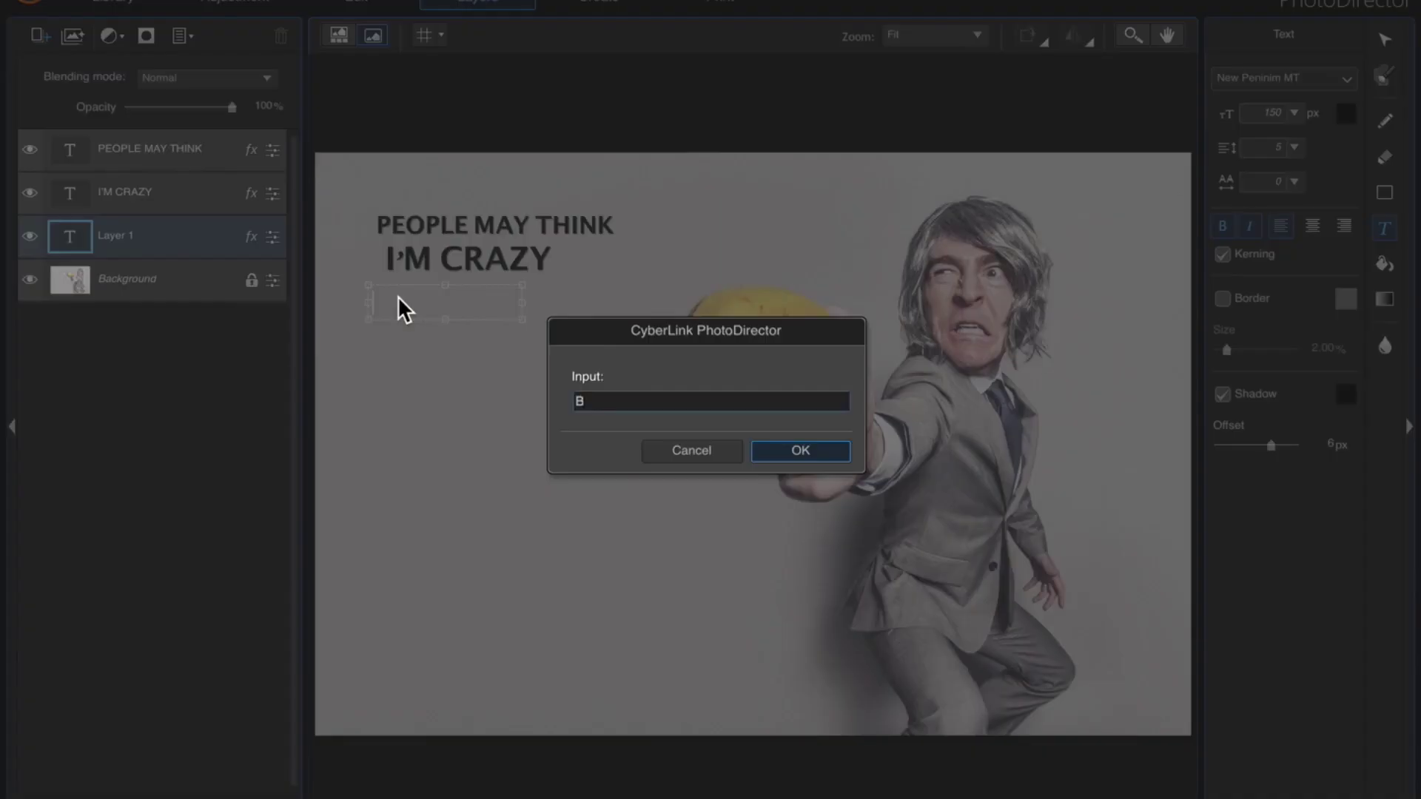
type("UT REAL")
type("LY, I'M JU")
type("ST BORED")
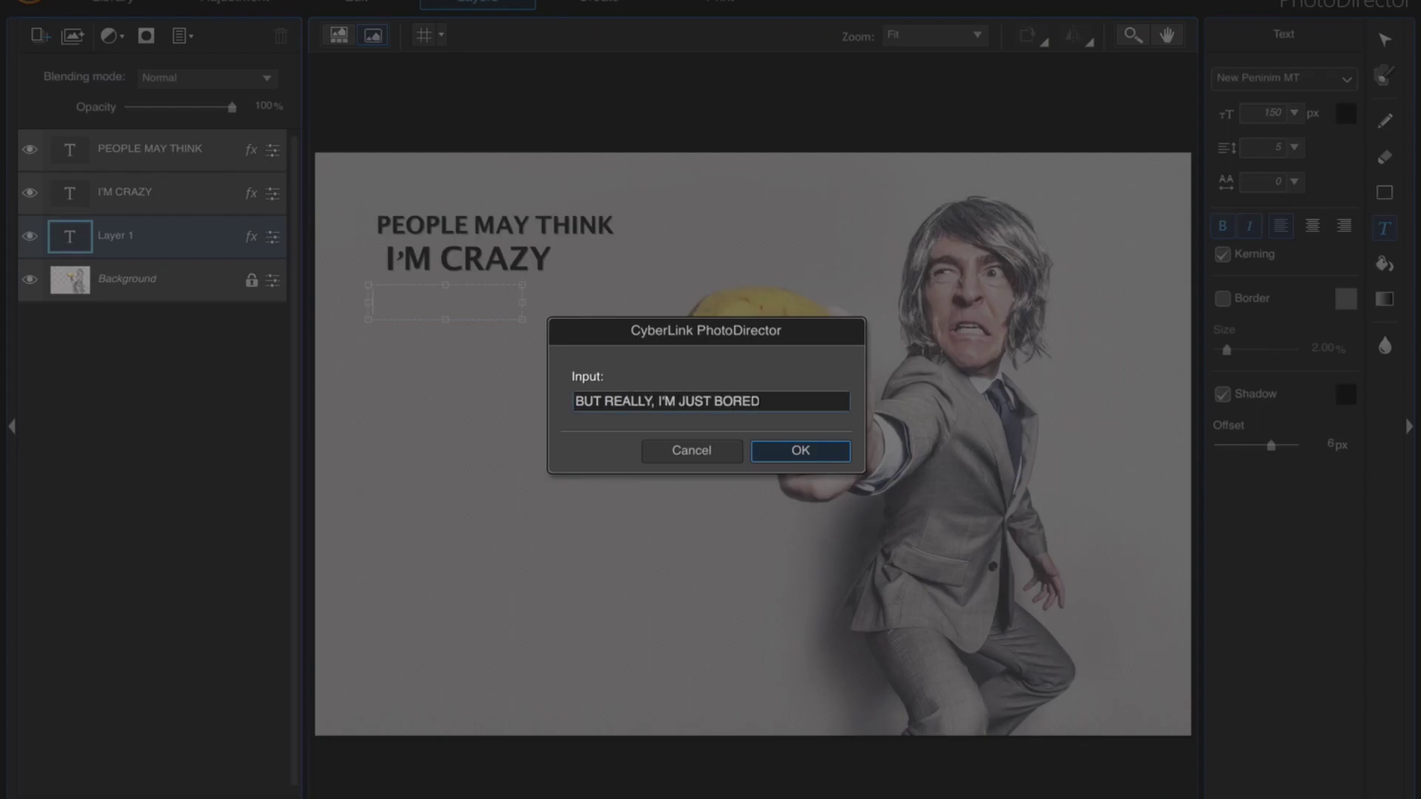
left_click(788, 444)
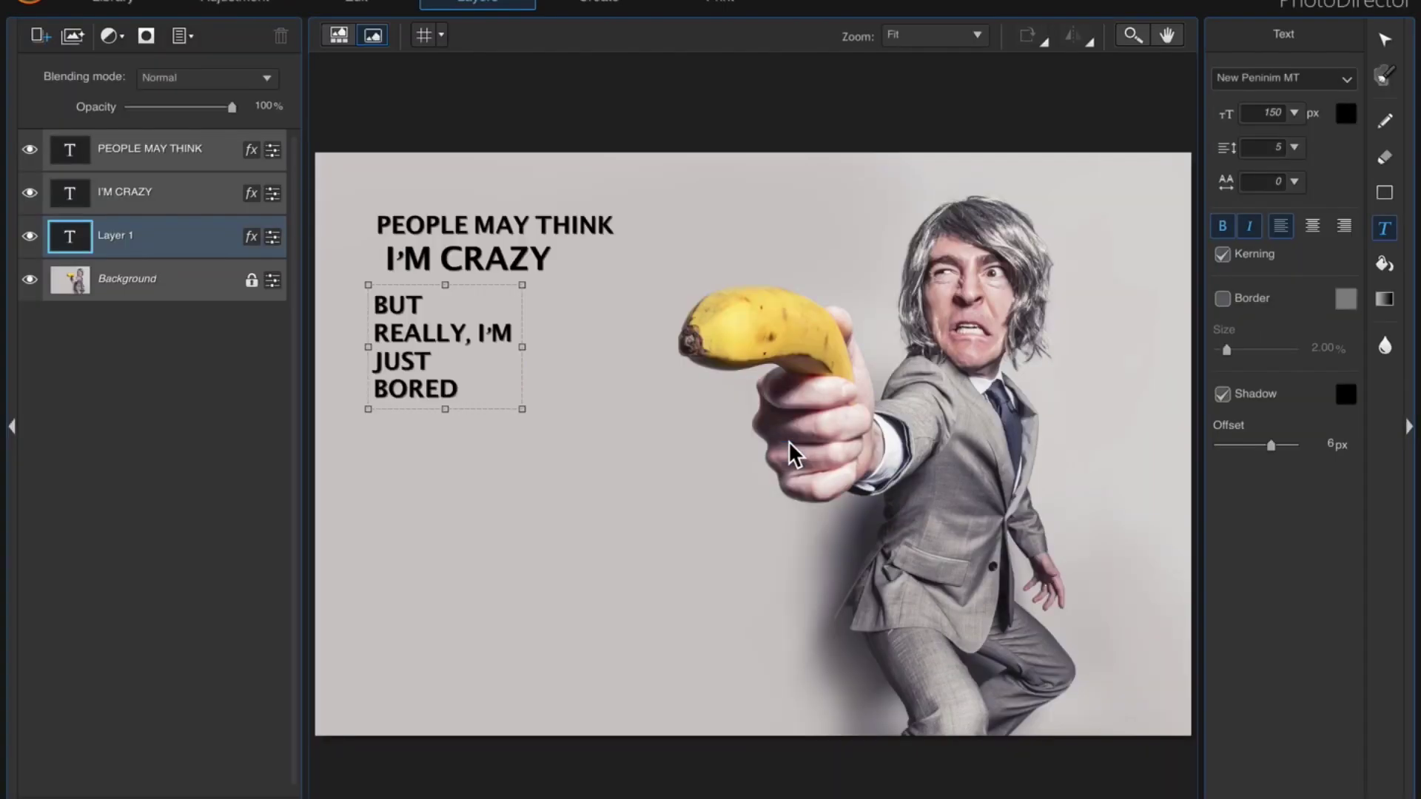
left_click_drag(521, 346, 642, 352)
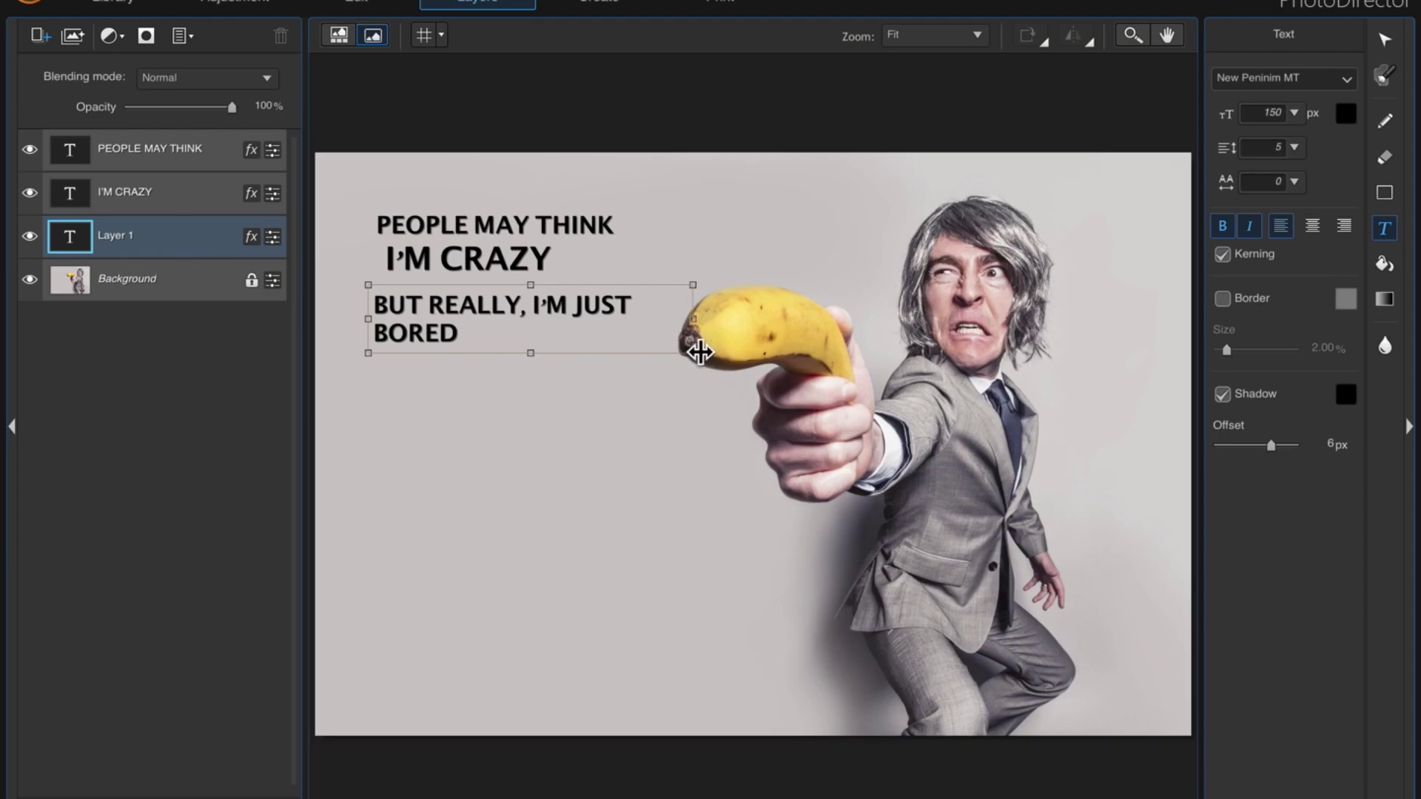
mouse_move(642, 352)
left_mouse_down()
mouse_move(740, 326)
mouse_move(672, 293)
left_mouse_up()
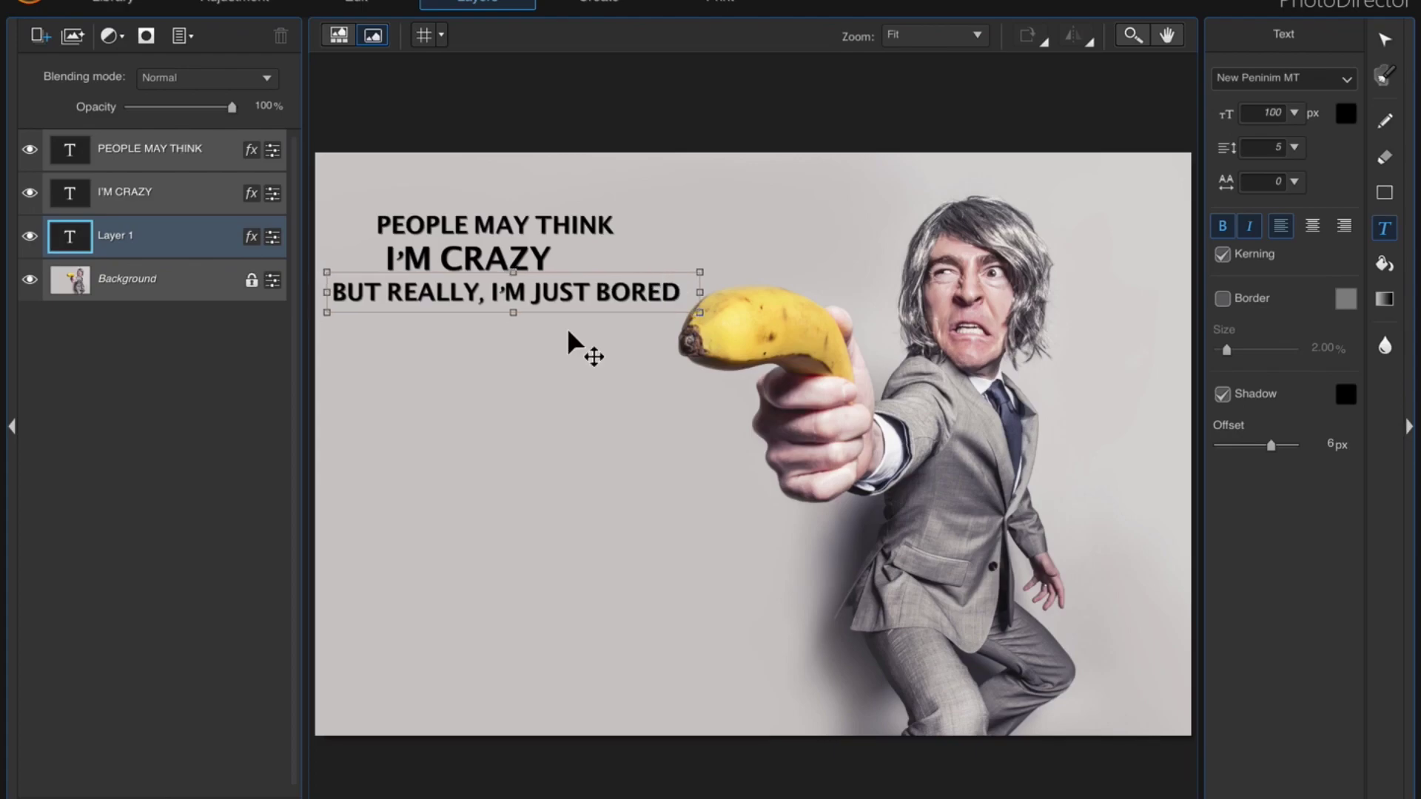
Set PEOPLE MAY THINK letter spacing to 60, widen it to one line, and nudge it up-left
left_click(207, 148)
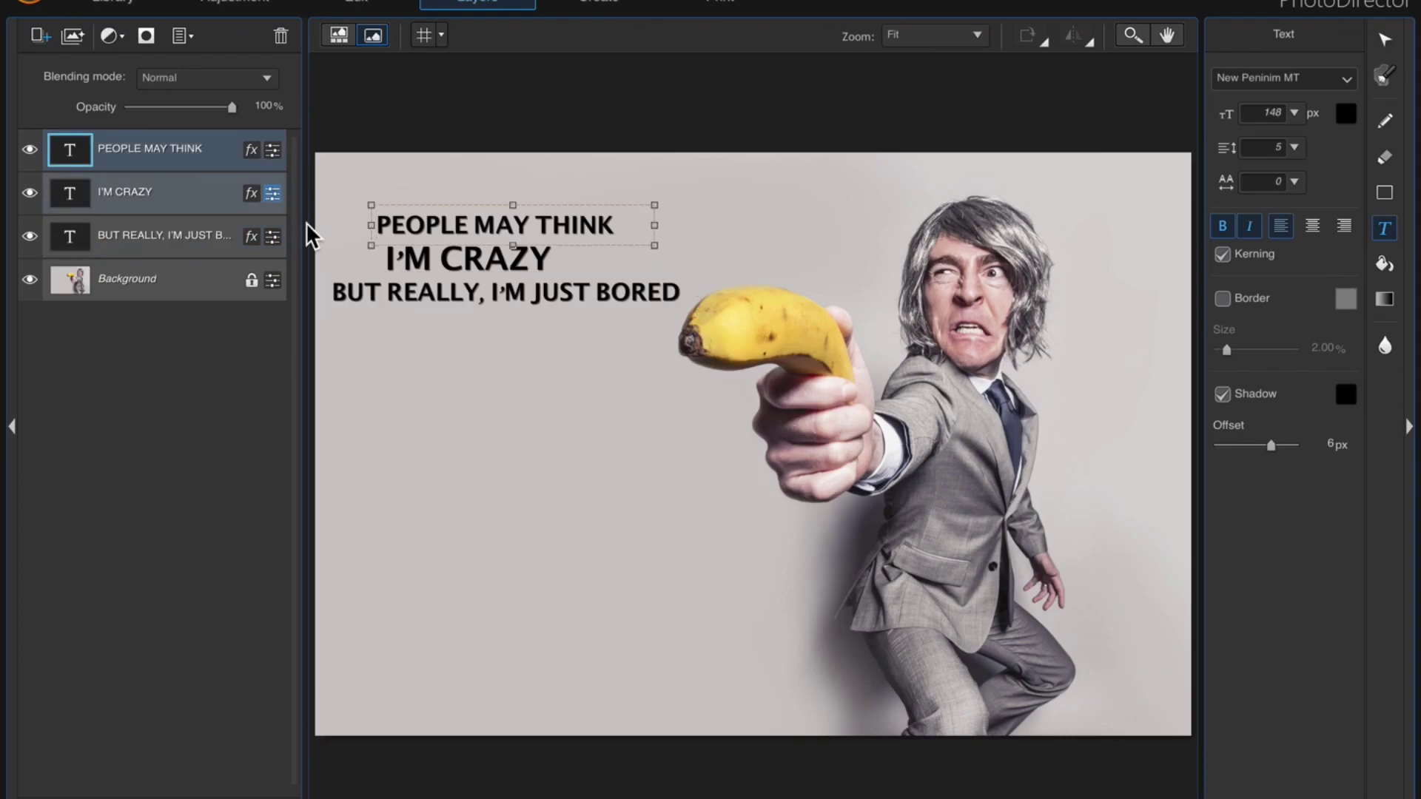
double_click(383, 220)
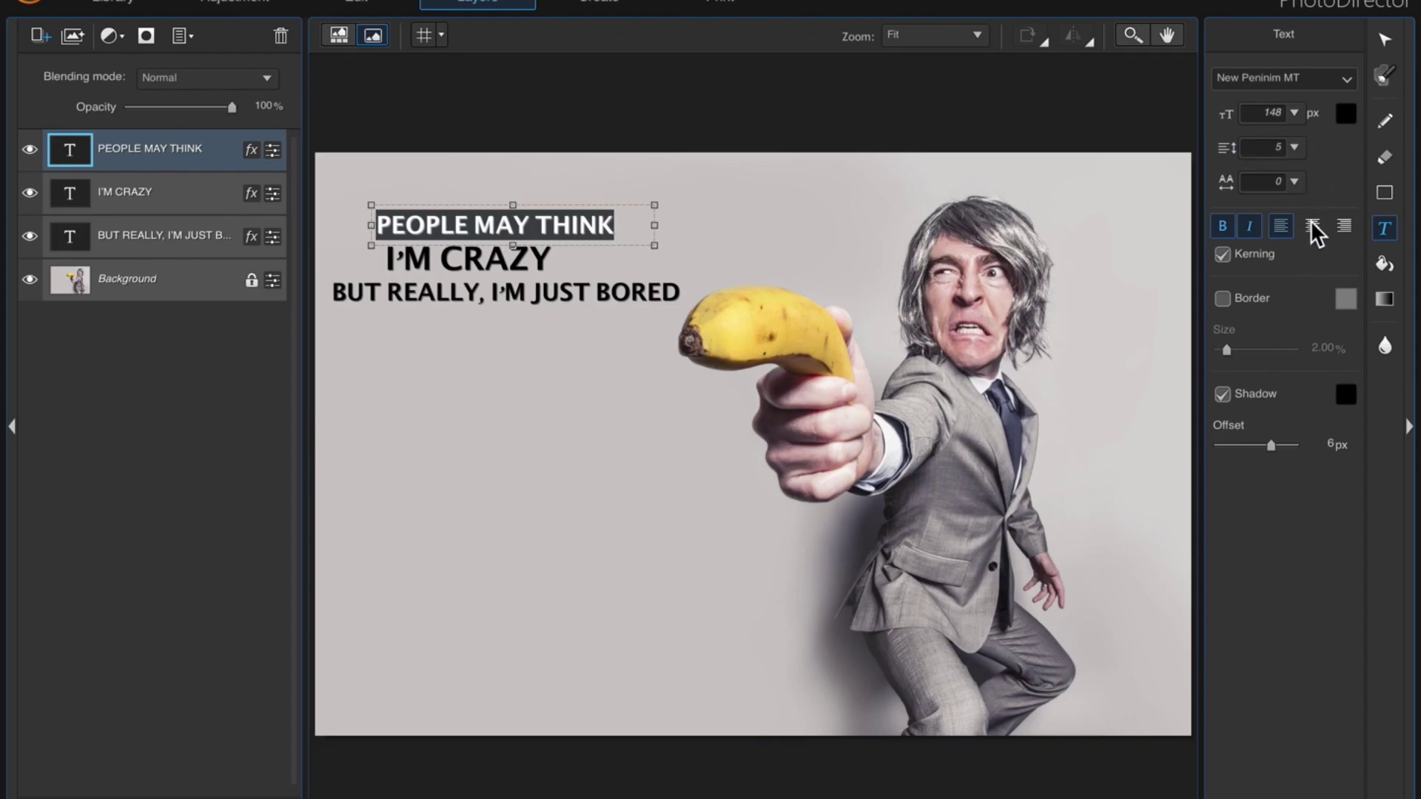
left_click(1295, 183)
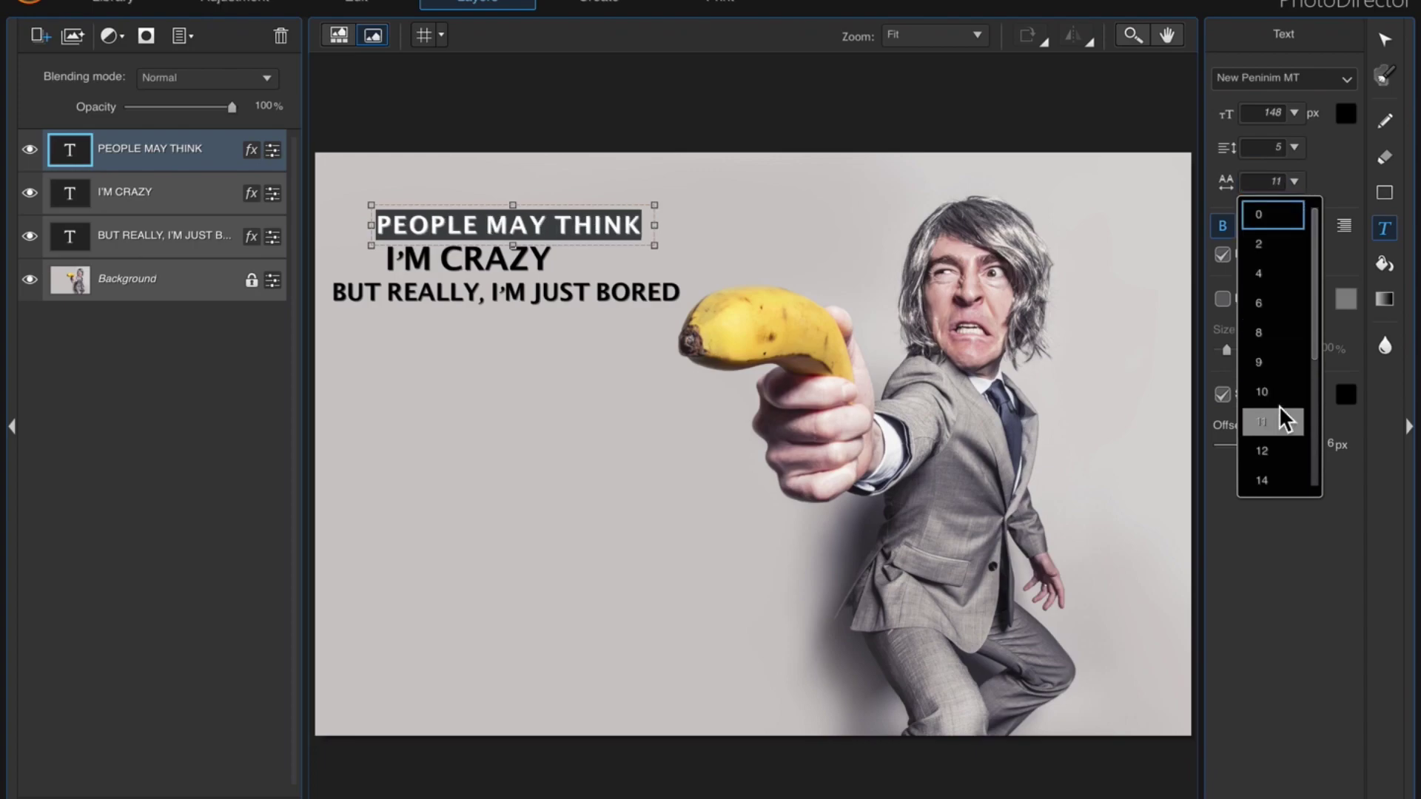
scroll(1270, 440, "down", 4)
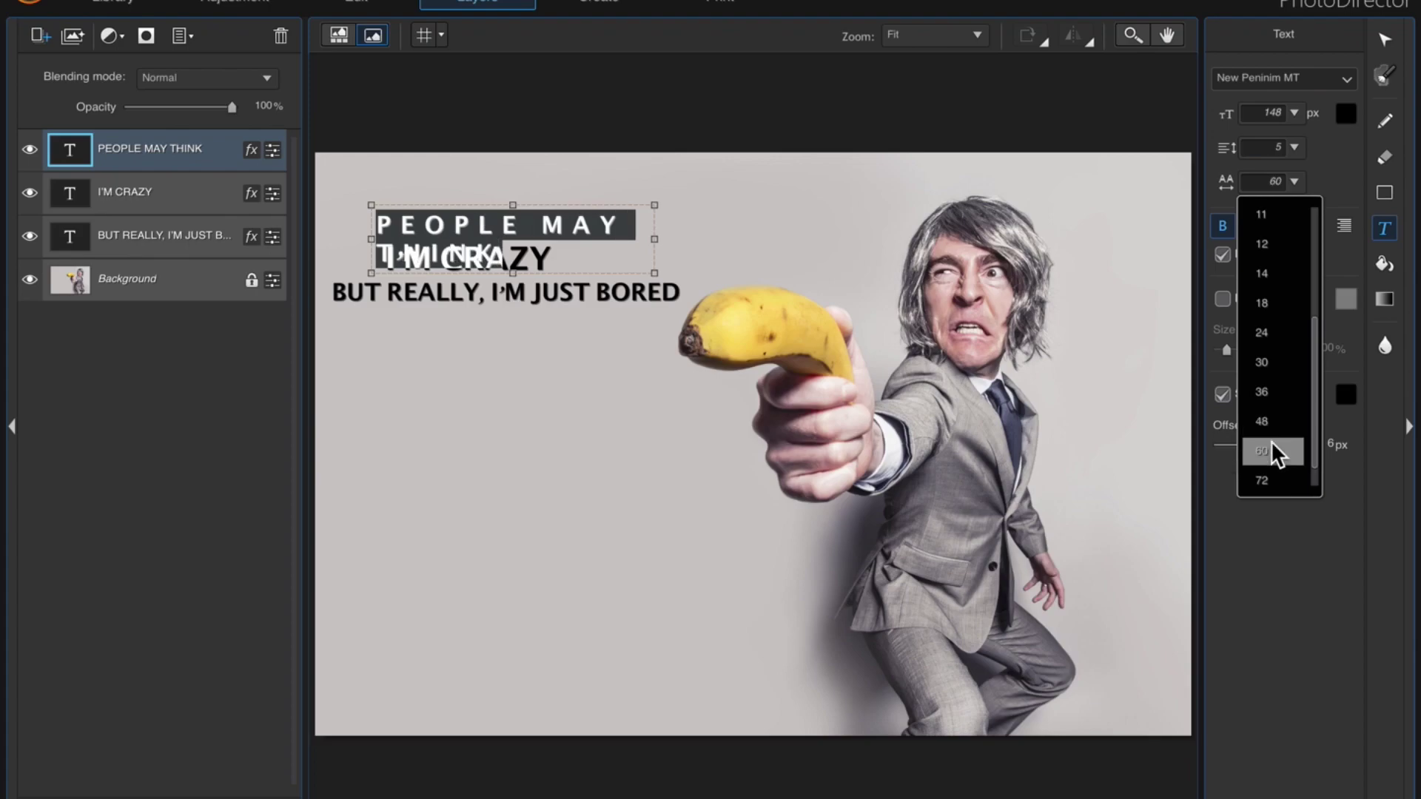
left_click(1272, 451)
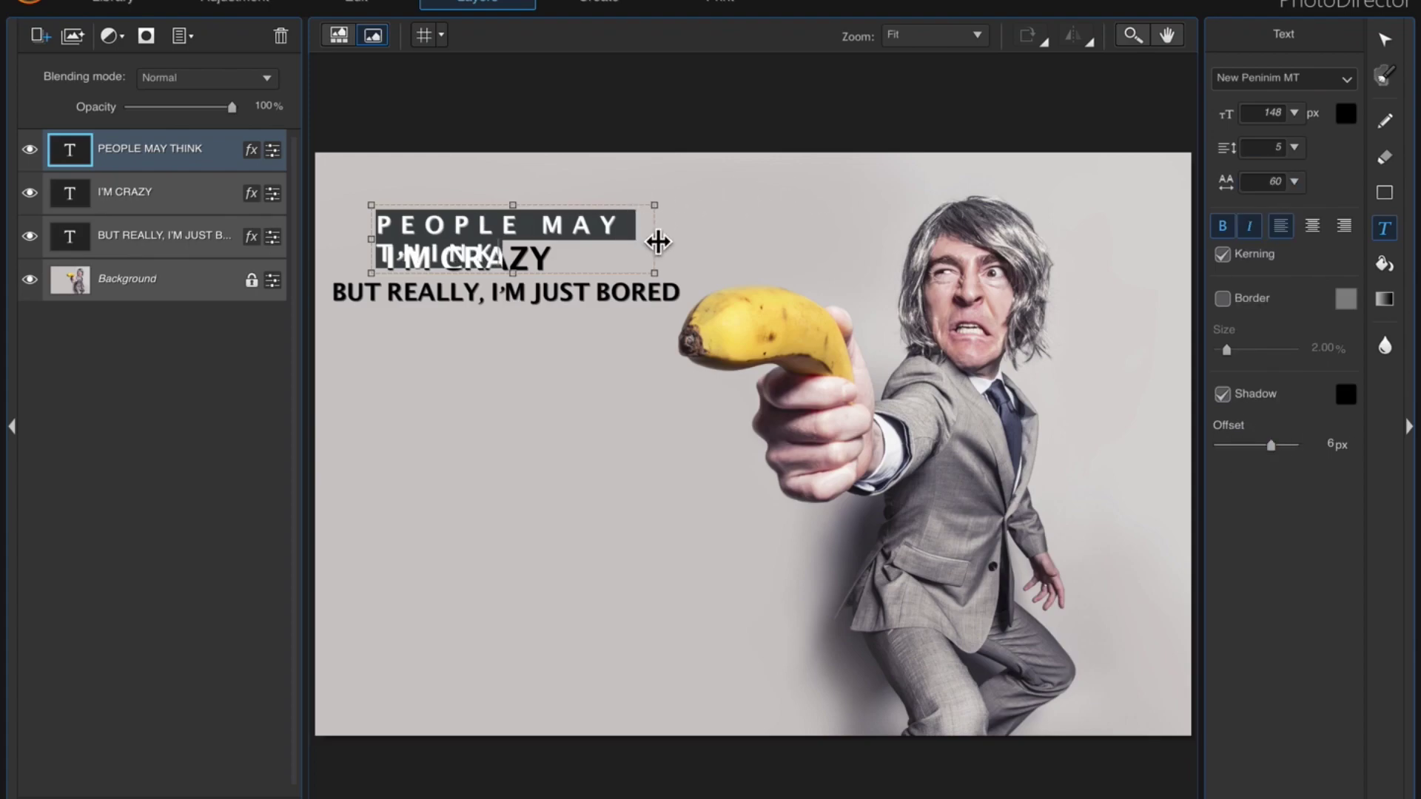
left_click_drag(658, 241, 825, 239)
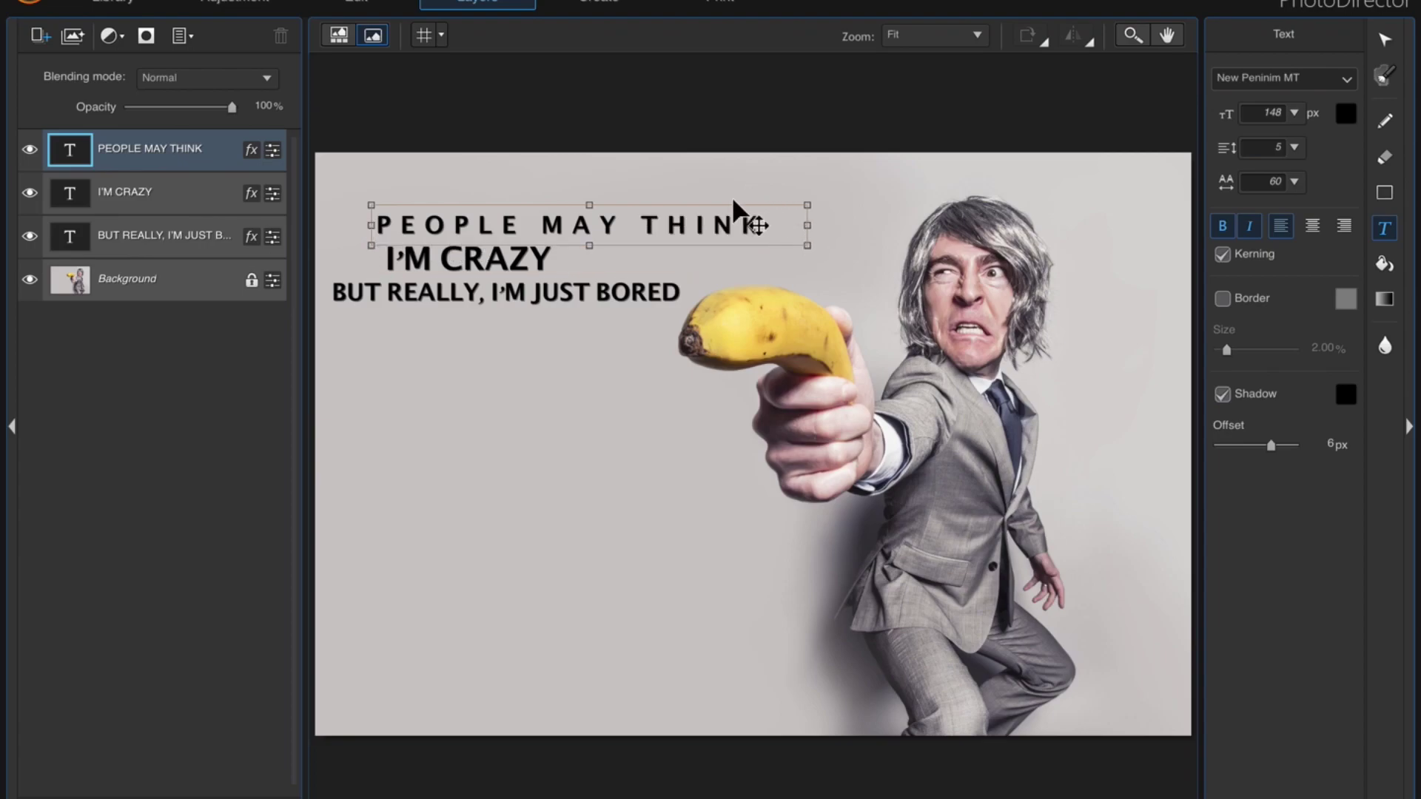
left_click_drag(733, 200, 697, 195)
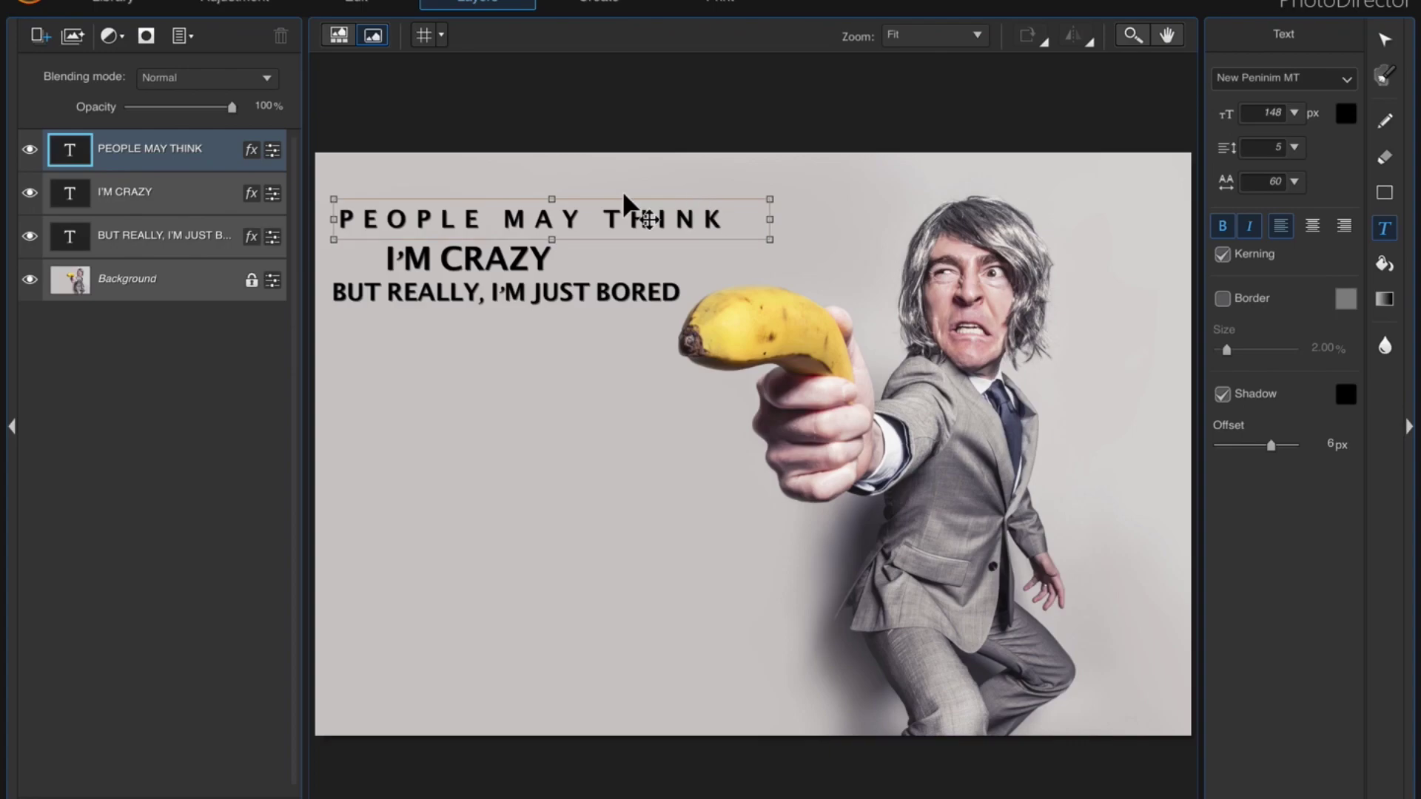
Set the bottom line's letter spacing to 11 and widen its box to stay on one line
left_click(143, 233)
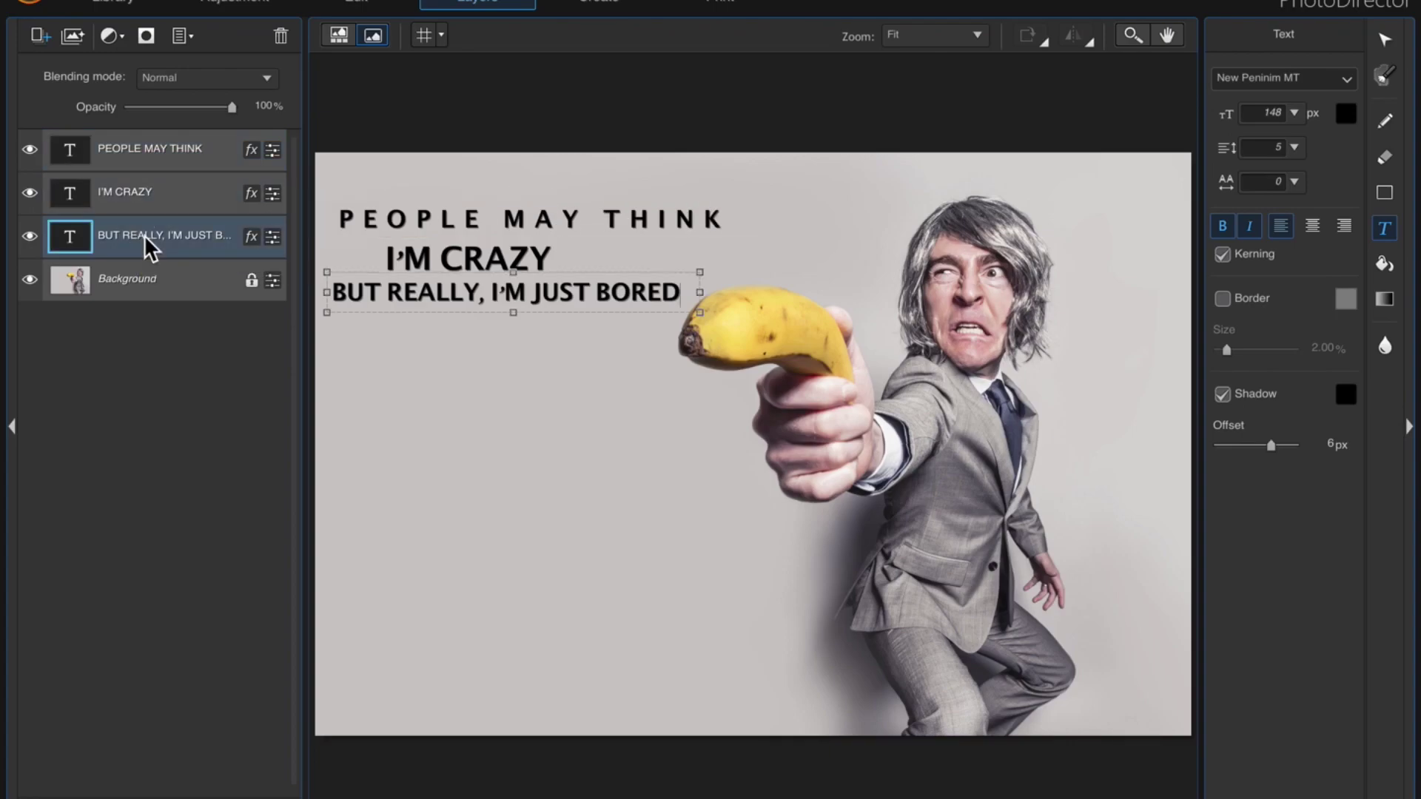
double_click(336, 290)
key("ctrl+a")
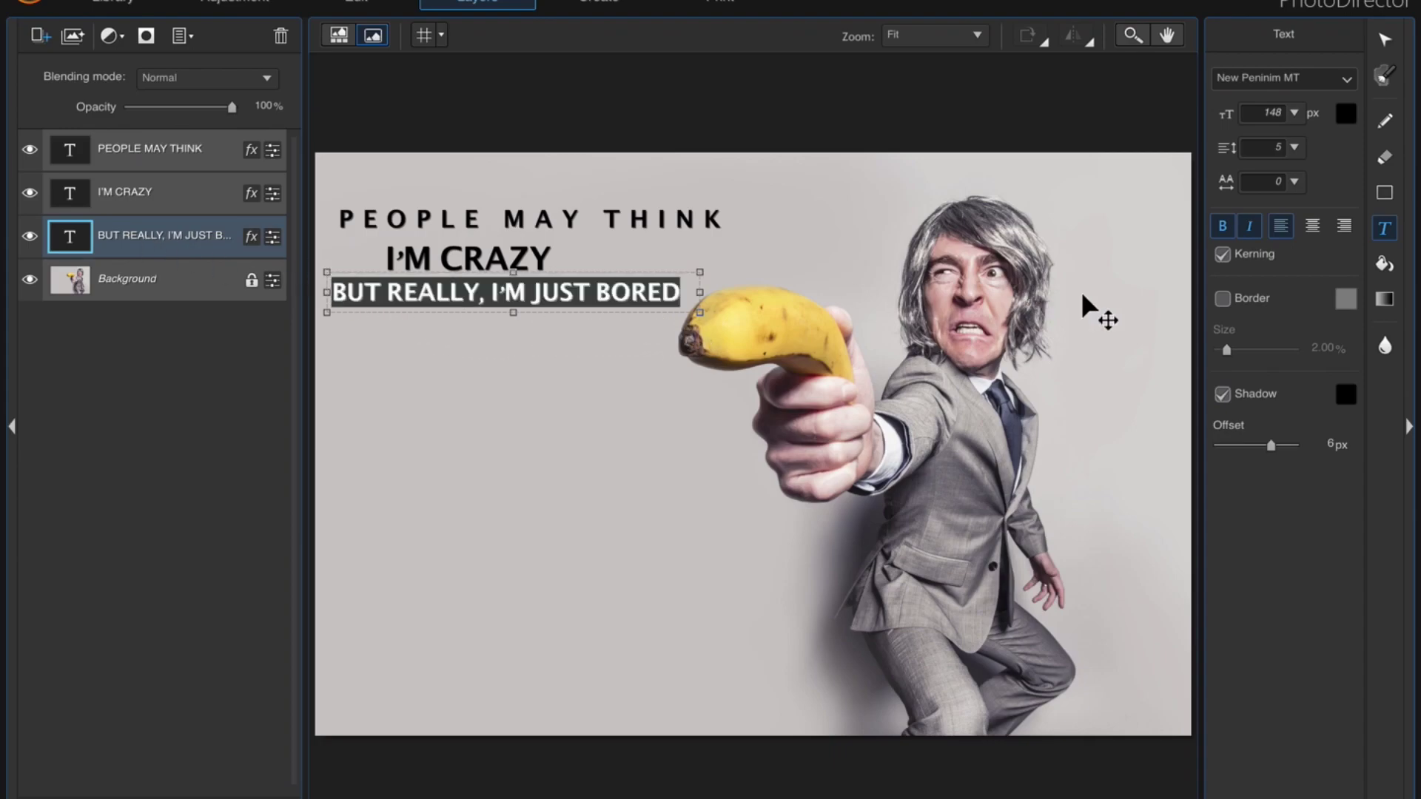
left_click(1296, 182)
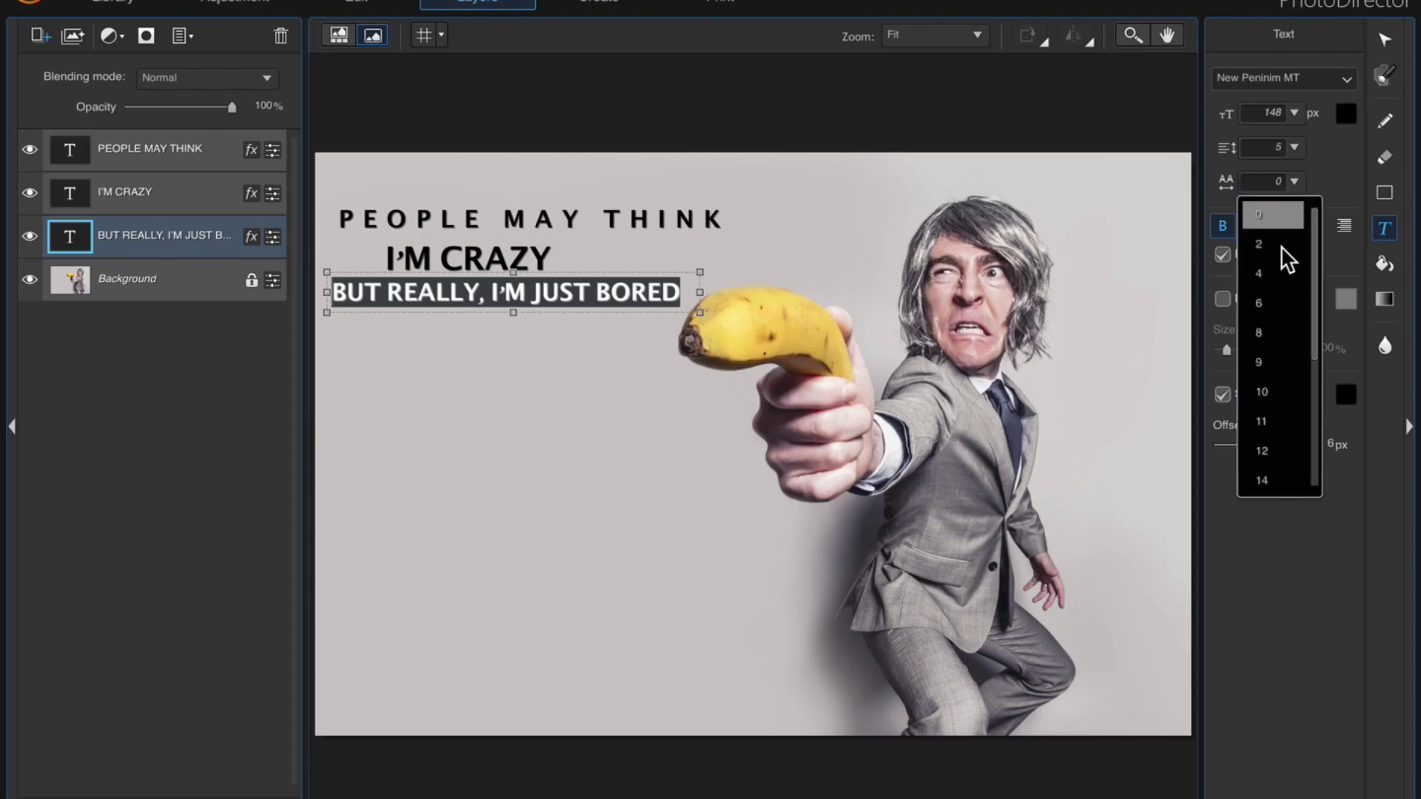
left_click(1266, 418)
left_click_drag(699, 305, 787, 301)
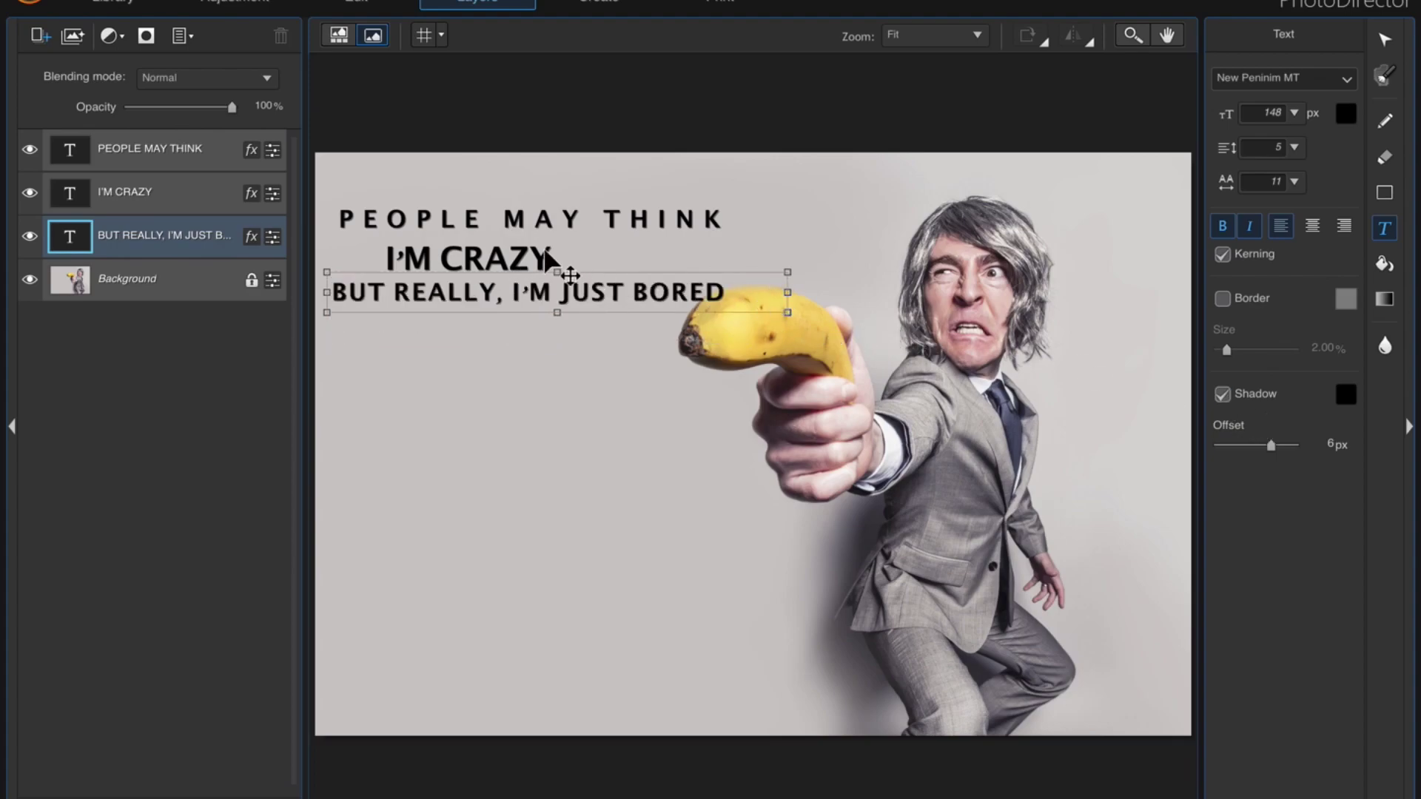
left_click(149, 192)
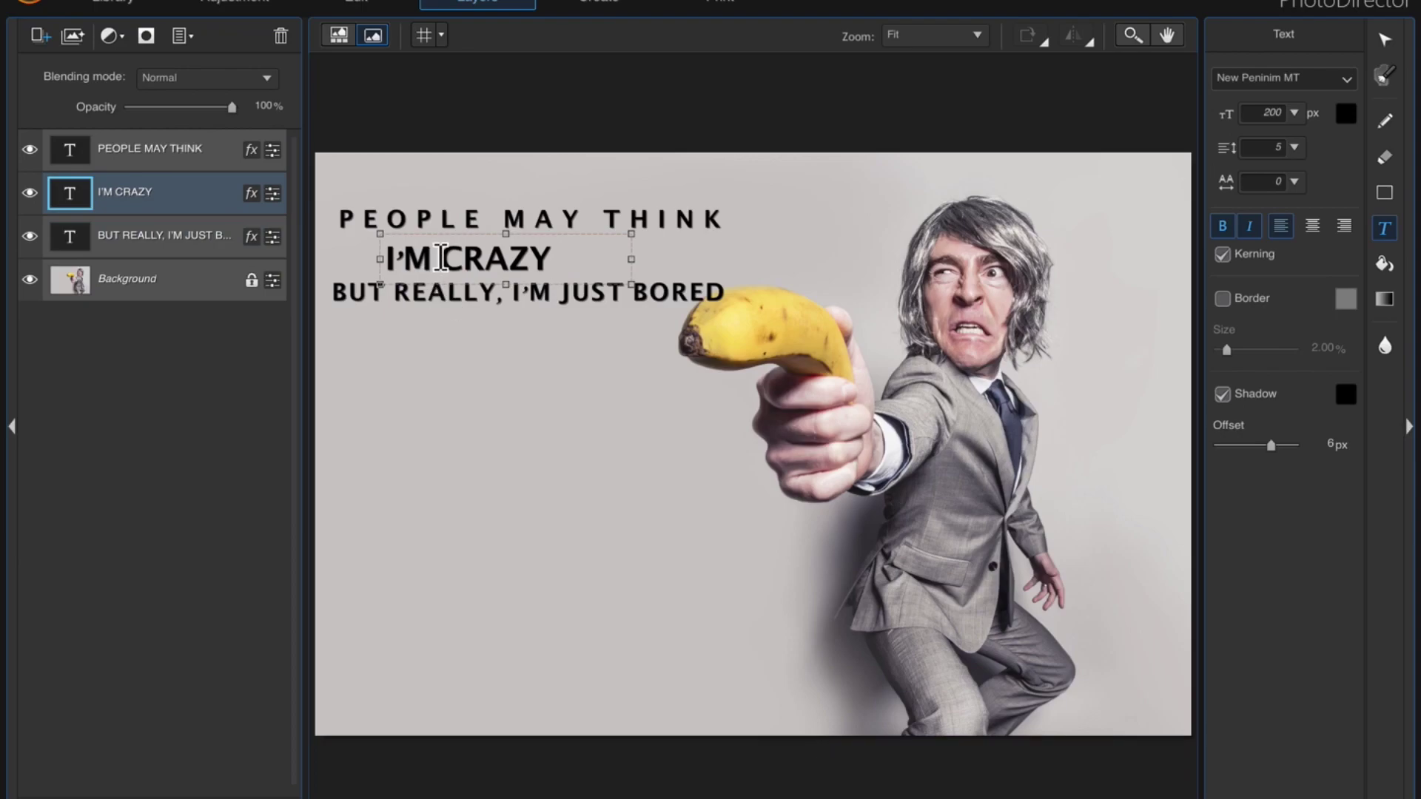
With Pick and move, scale up I'M CRAZY and drag it between the top and bottom lines
left_click(182, 201)
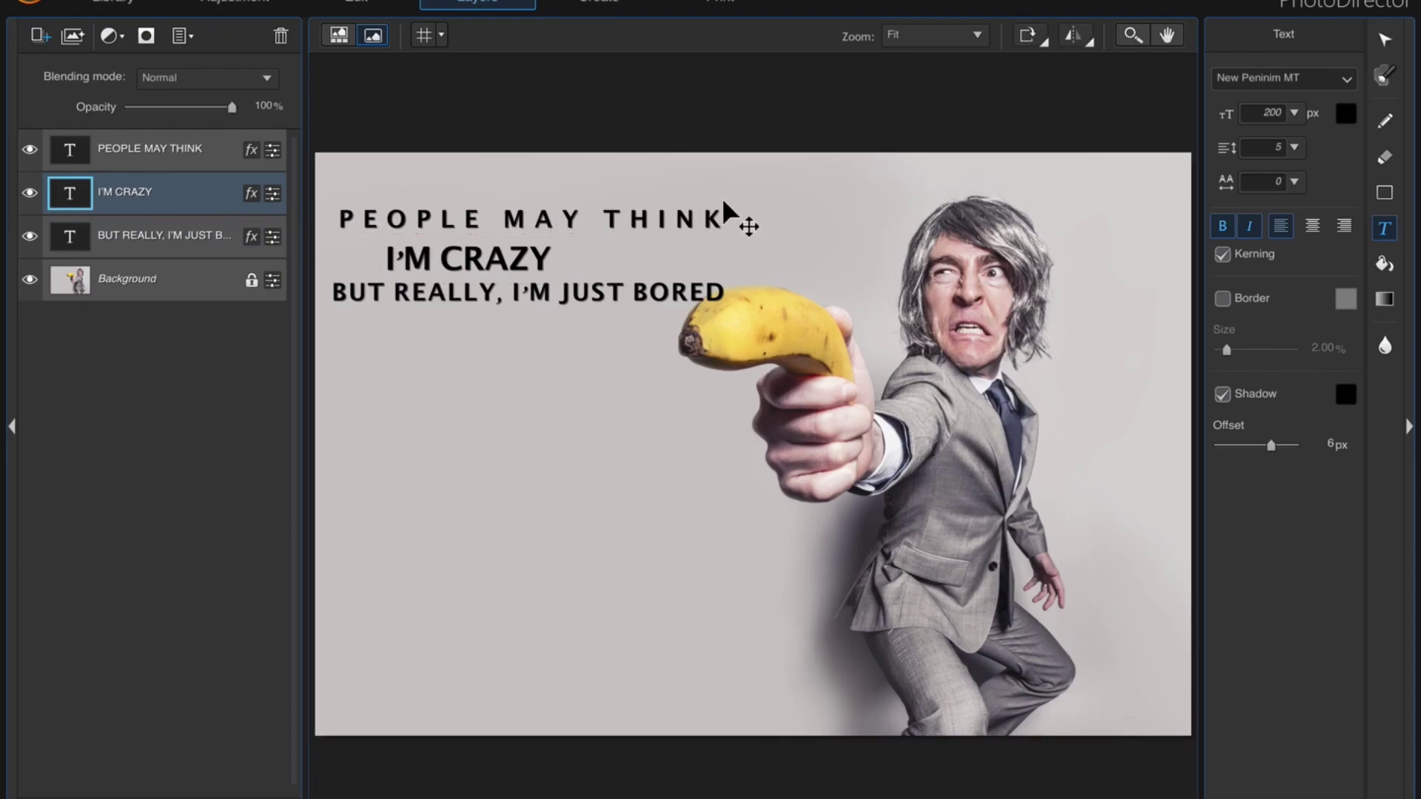
left_click(1382, 41)
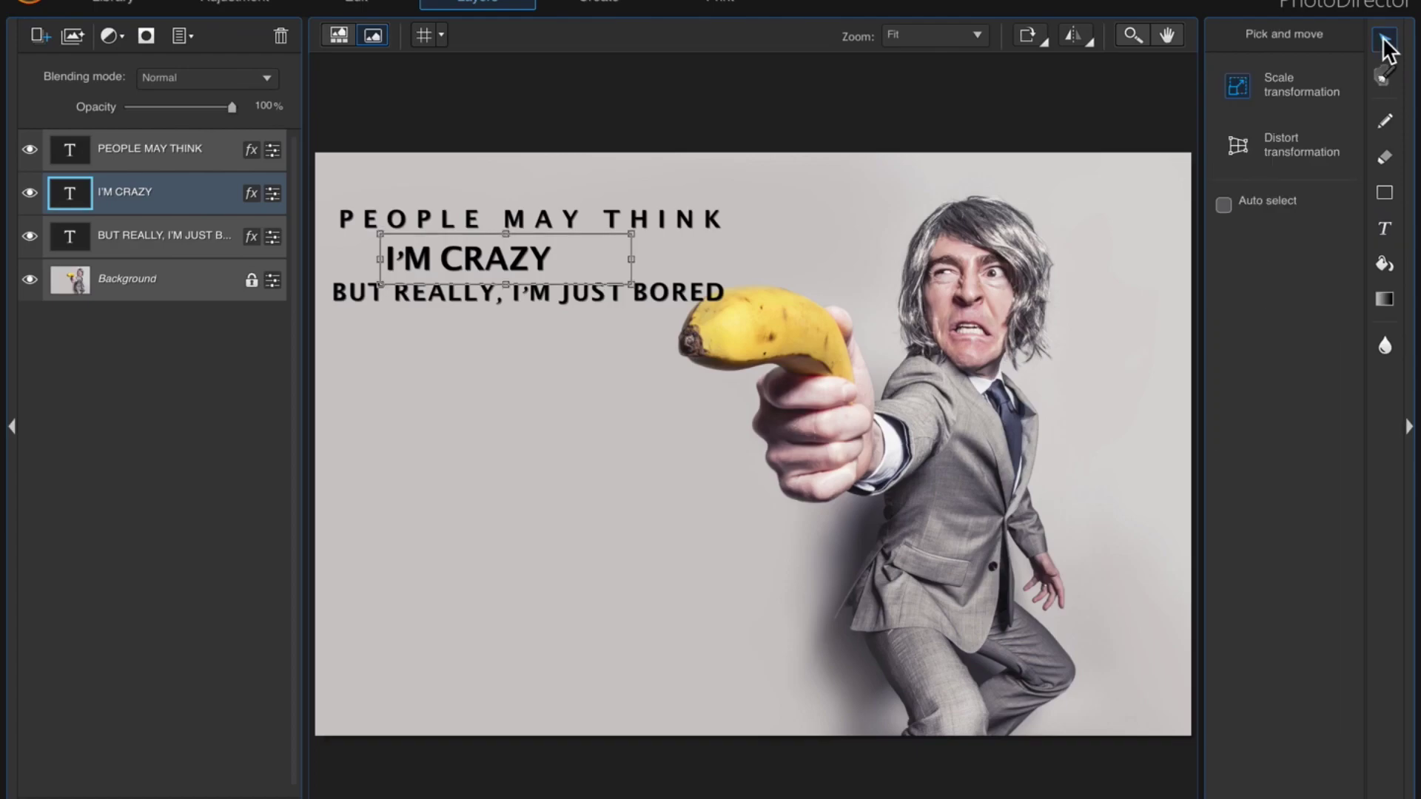
left_click_drag(462, 264, 503, 247)
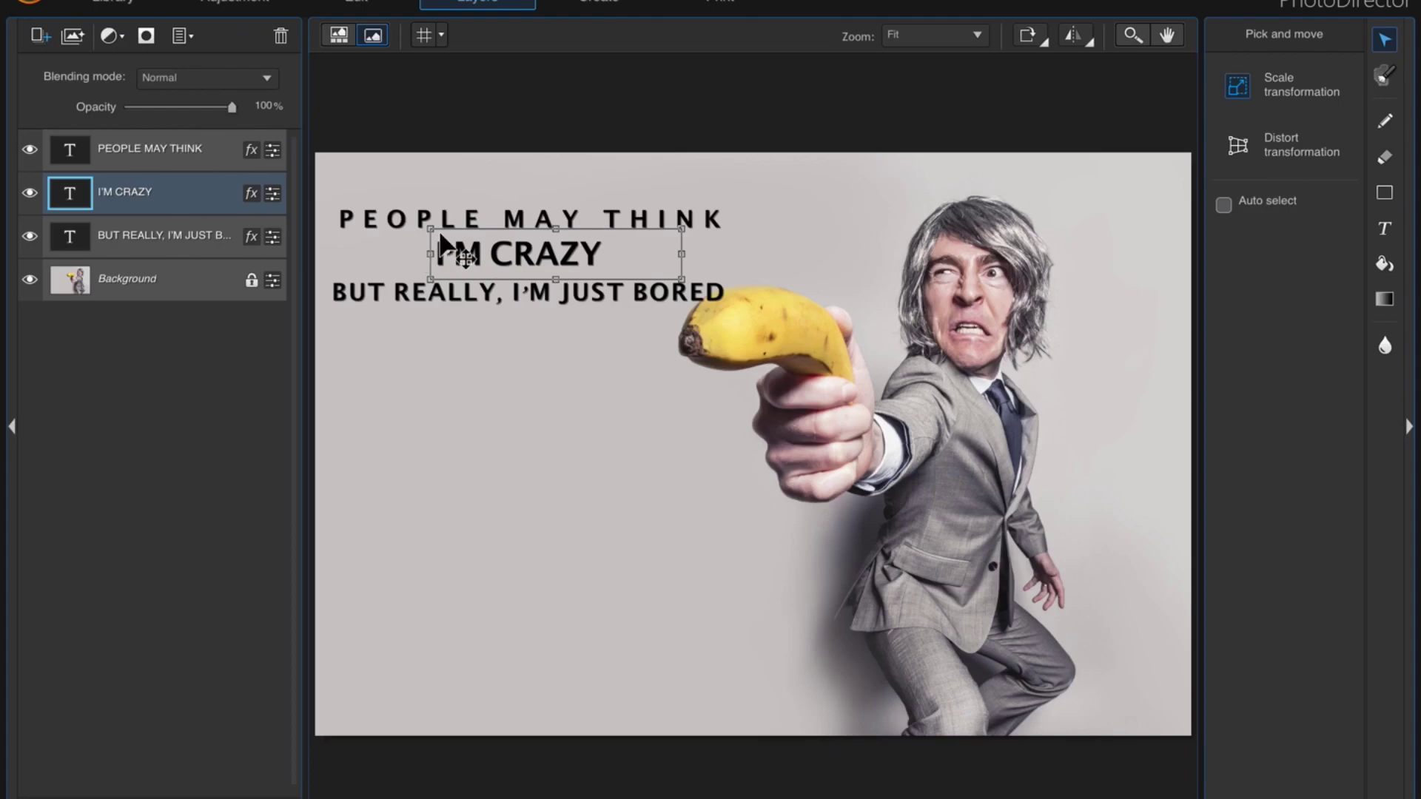
left_click_drag(429, 222, 336, 196)
left_click_drag(564, 253, 610, 257)
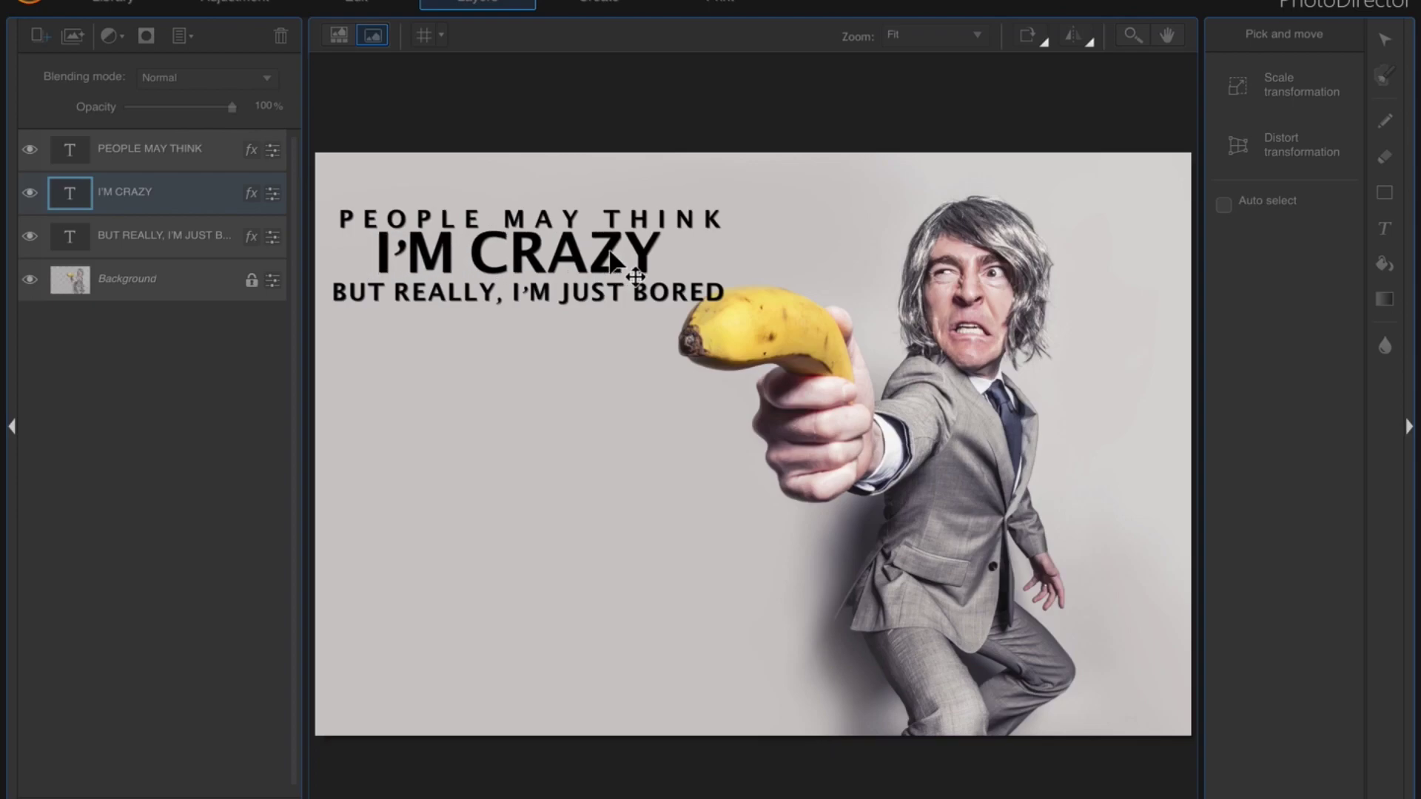
left_click_drag(609, 253, 609, 253)
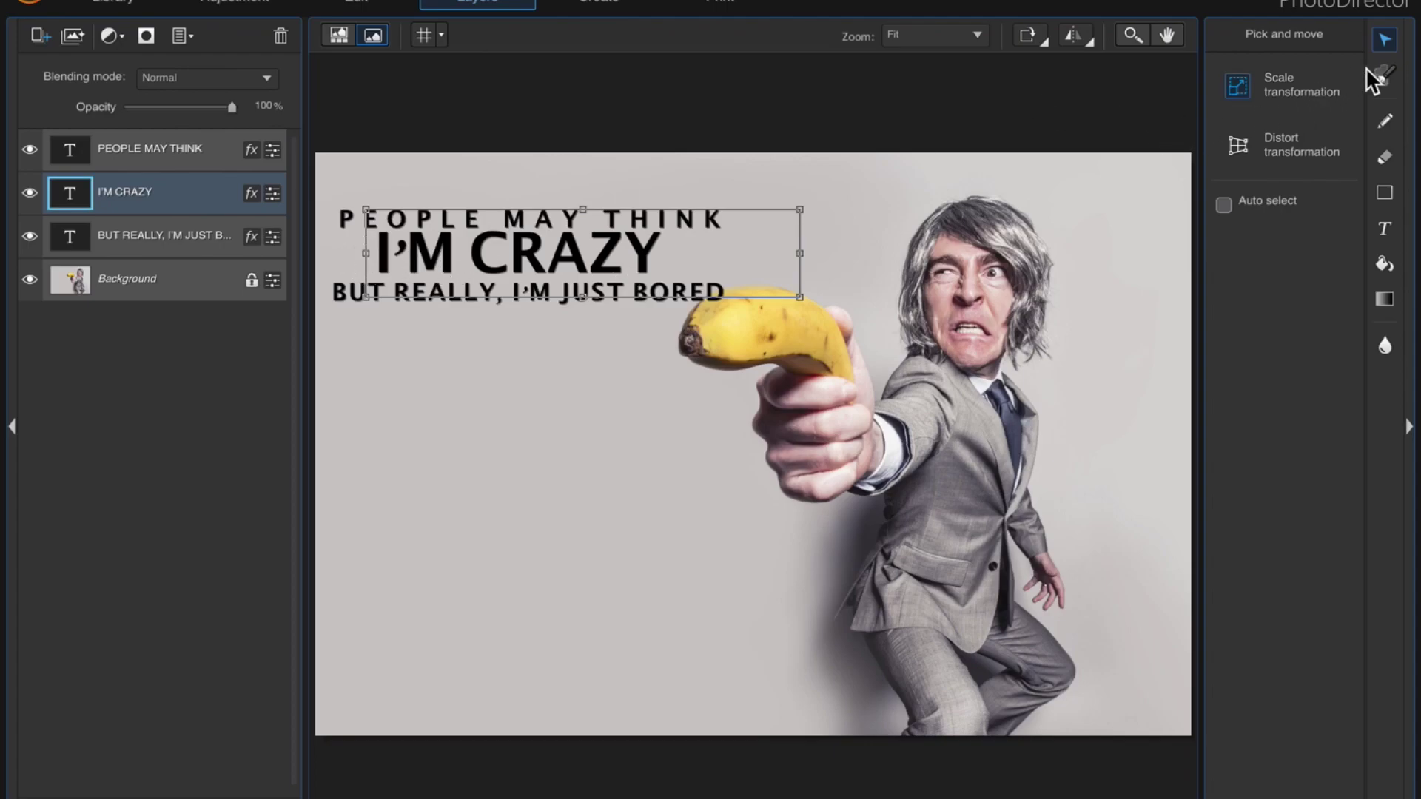
Set I'M CRAZY letter spacing to 48 and move it left to align with the other lines
left_click(1383, 229)
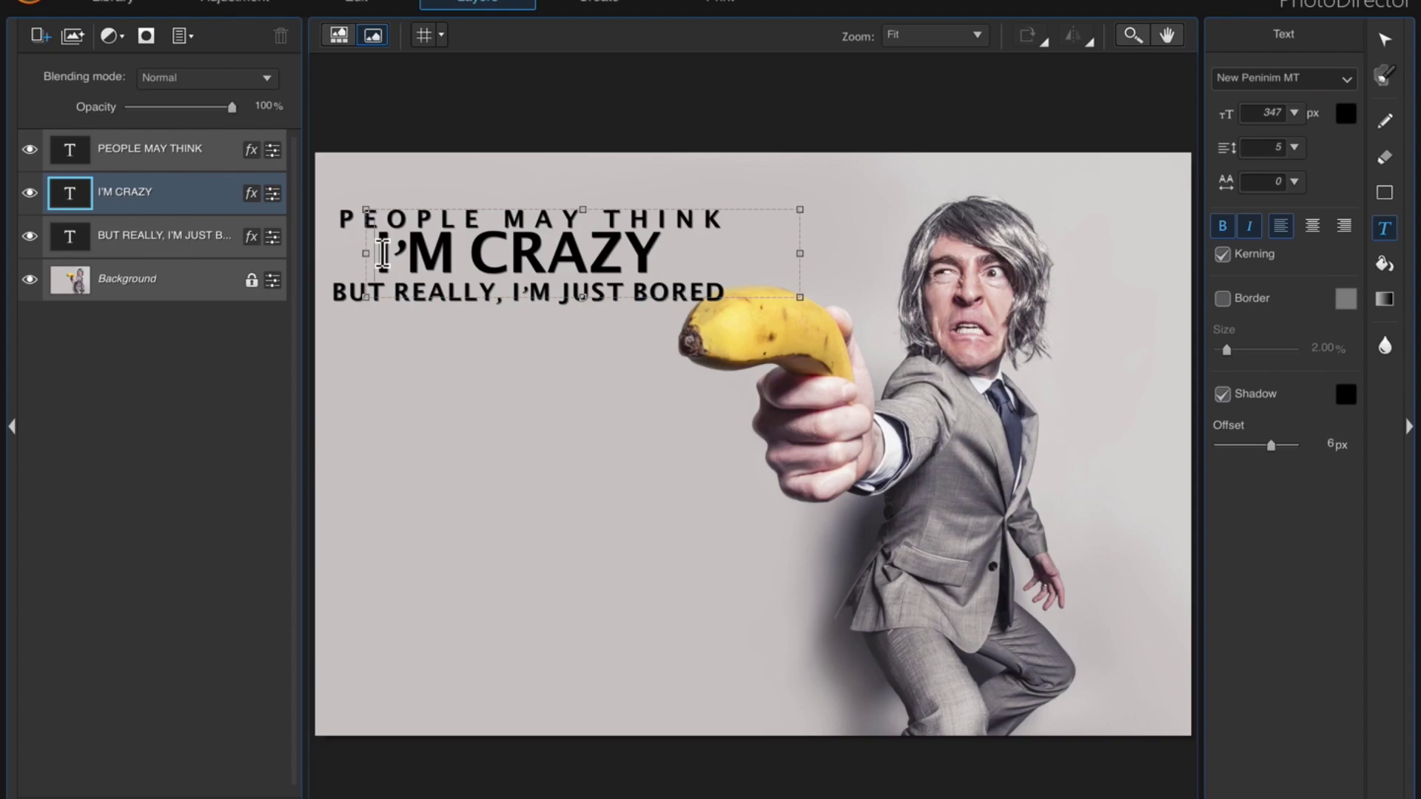
triple_click(385, 252)
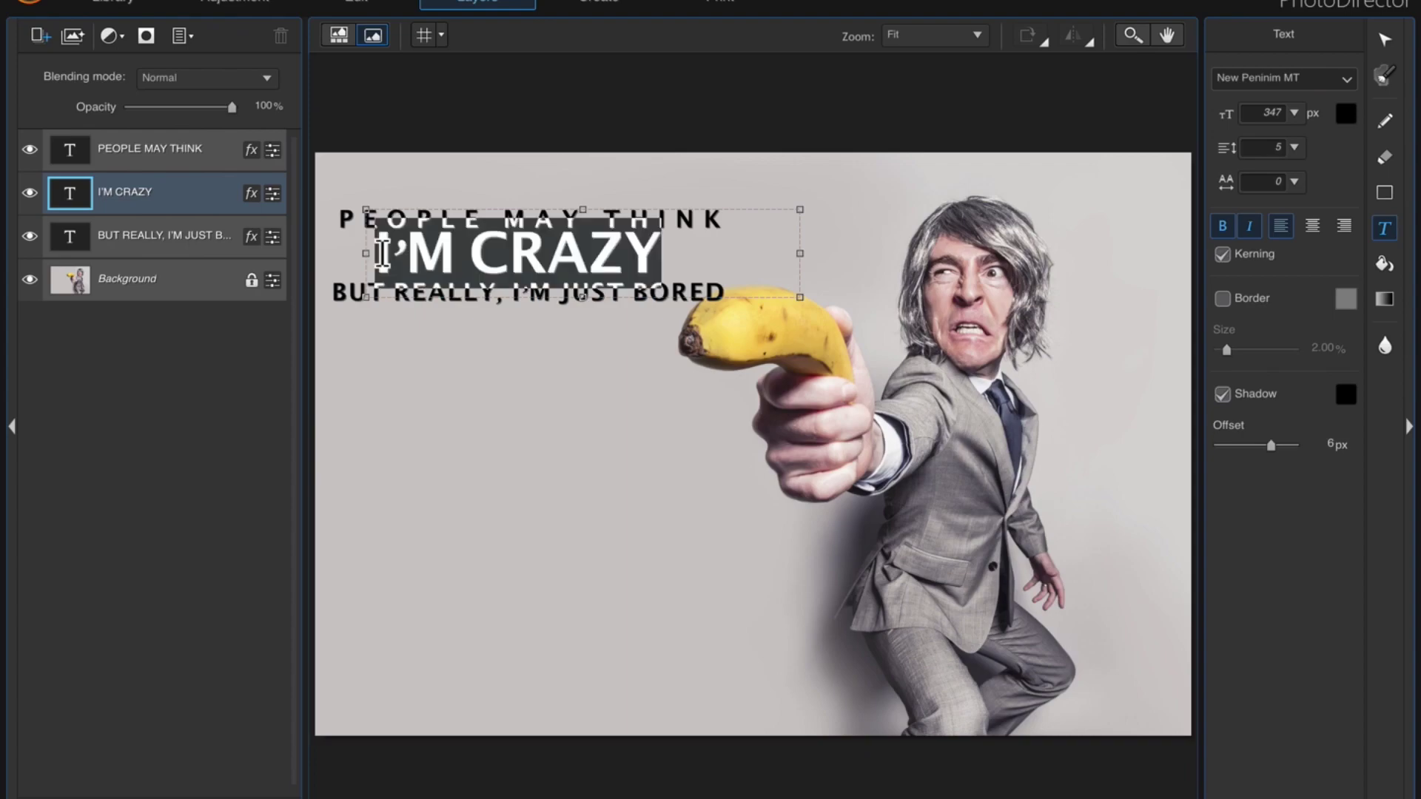
left_click(1295, 183)
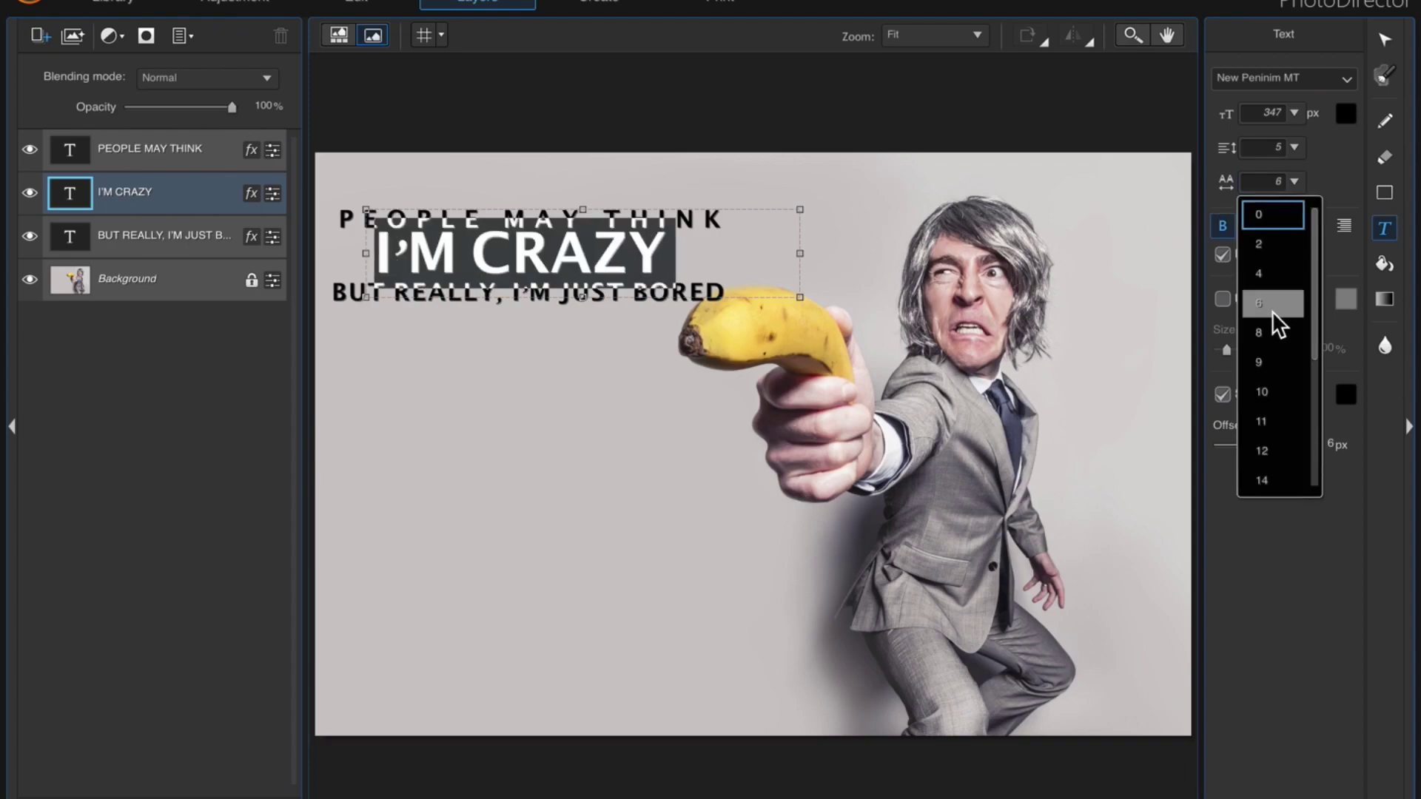
scroll(1272, 366, "down", 3)
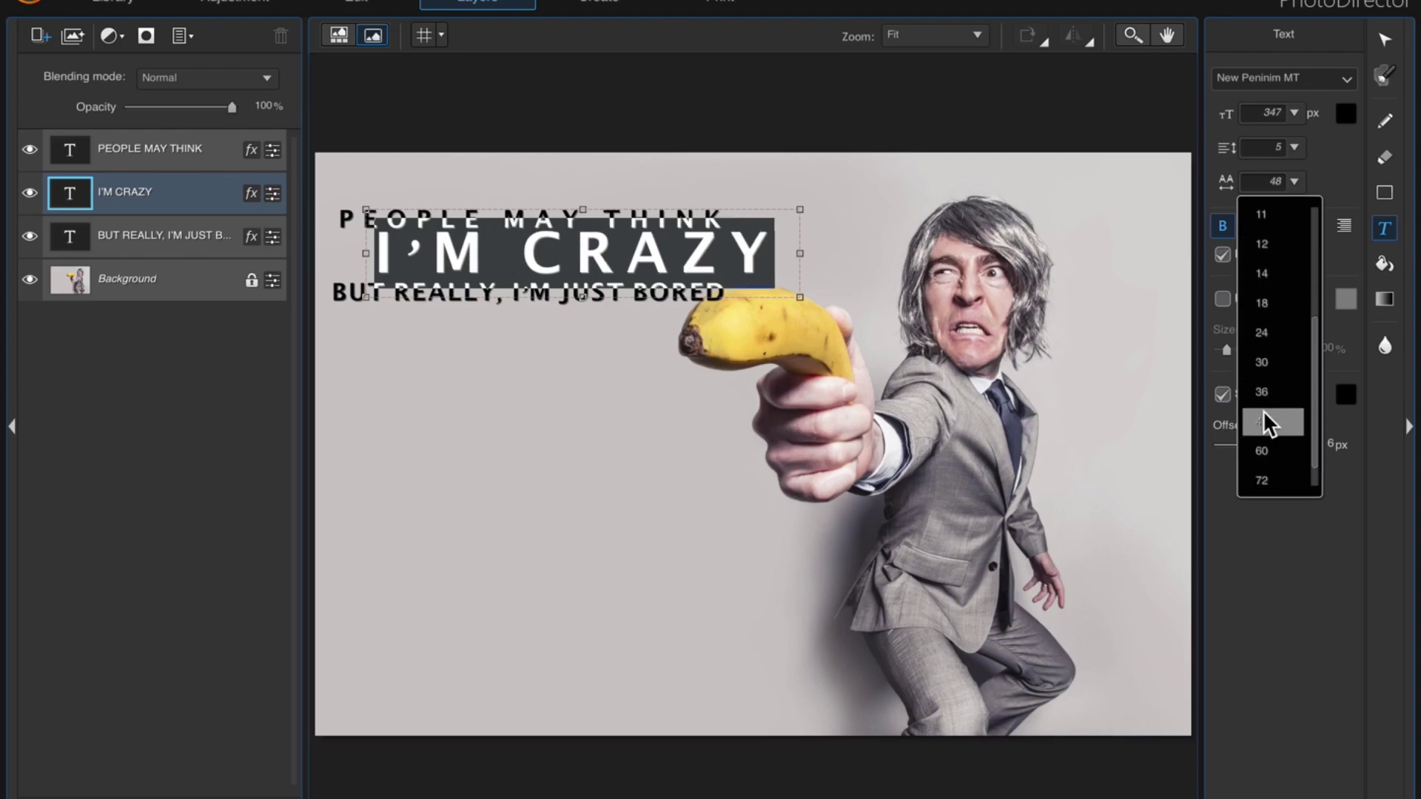
left_click(1263, 413)
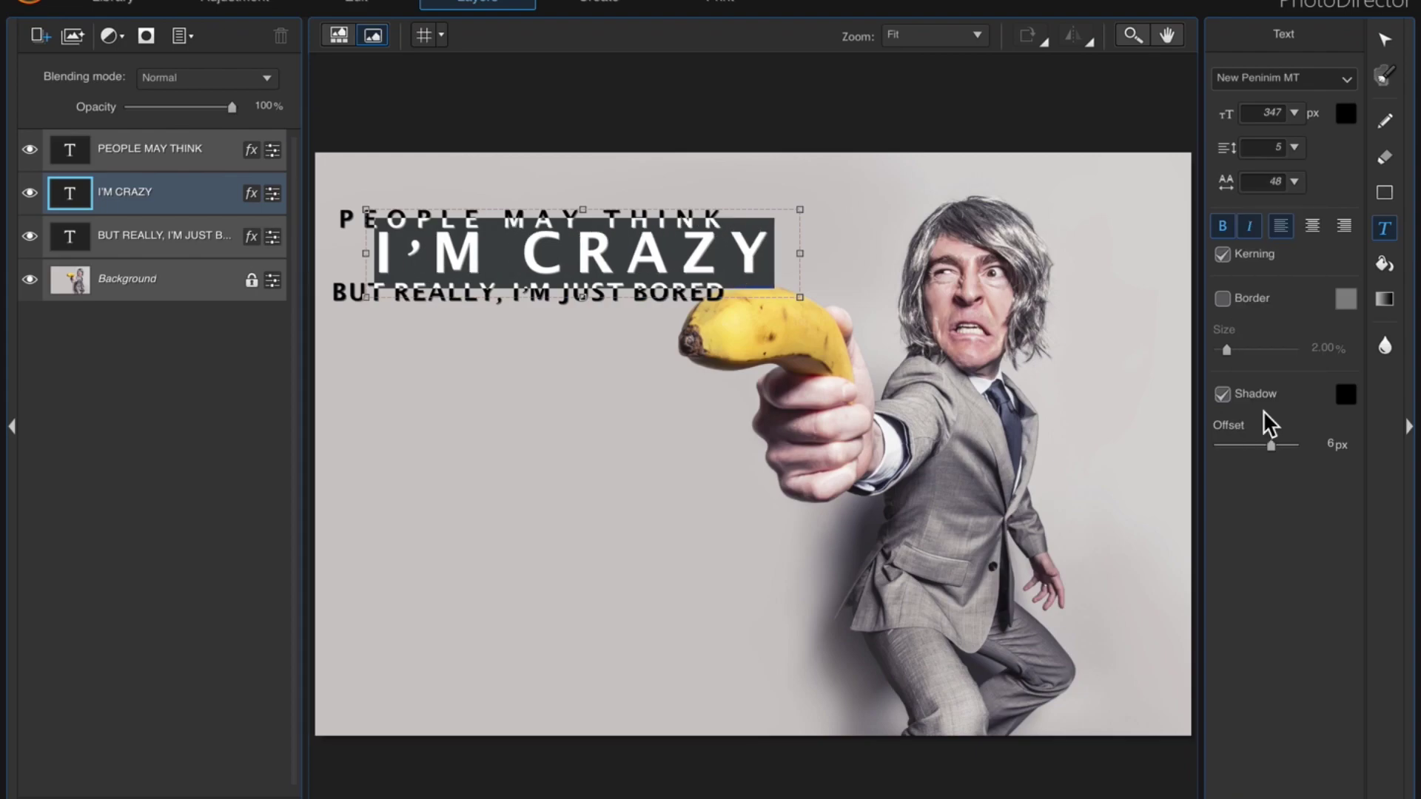
left_click(592, 328)
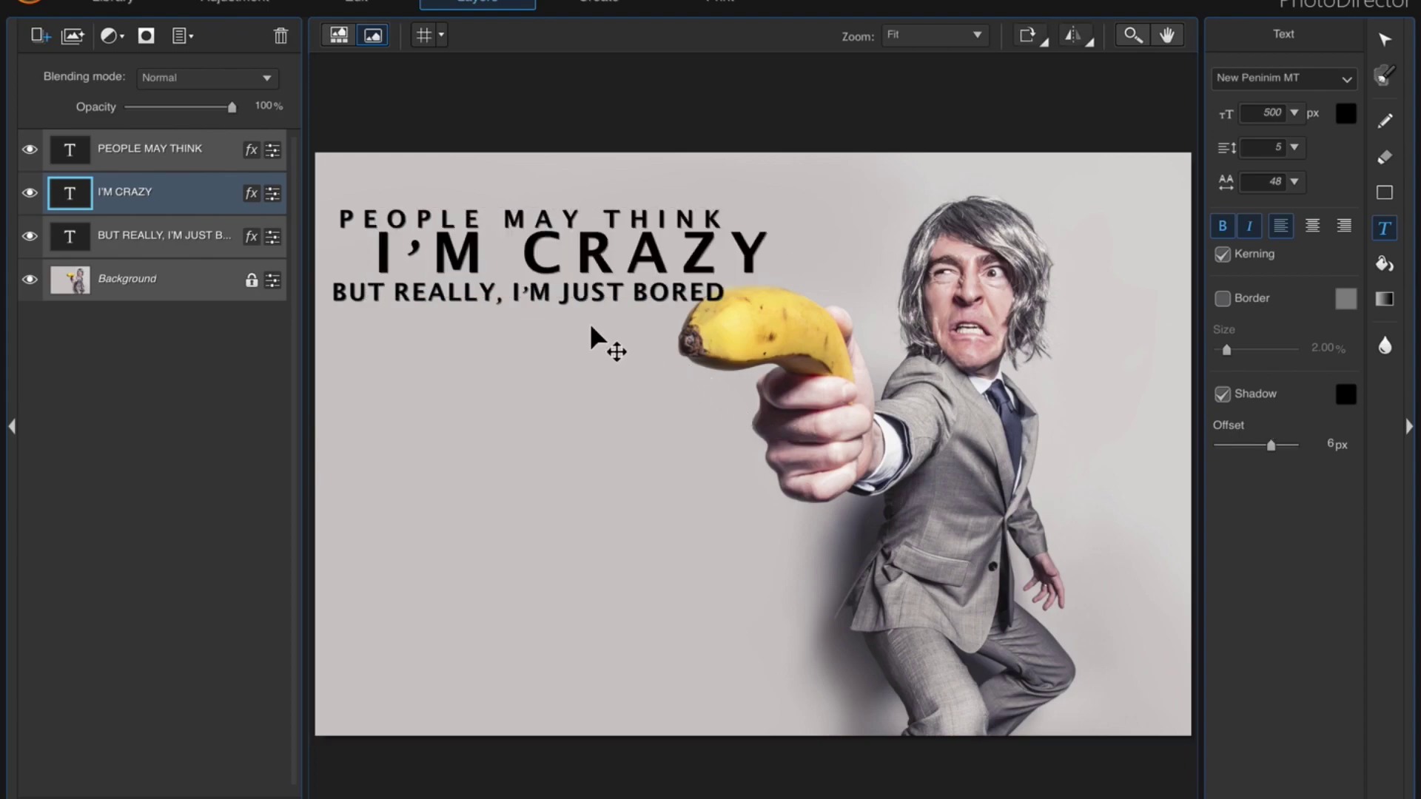
left_click(1386, 41)
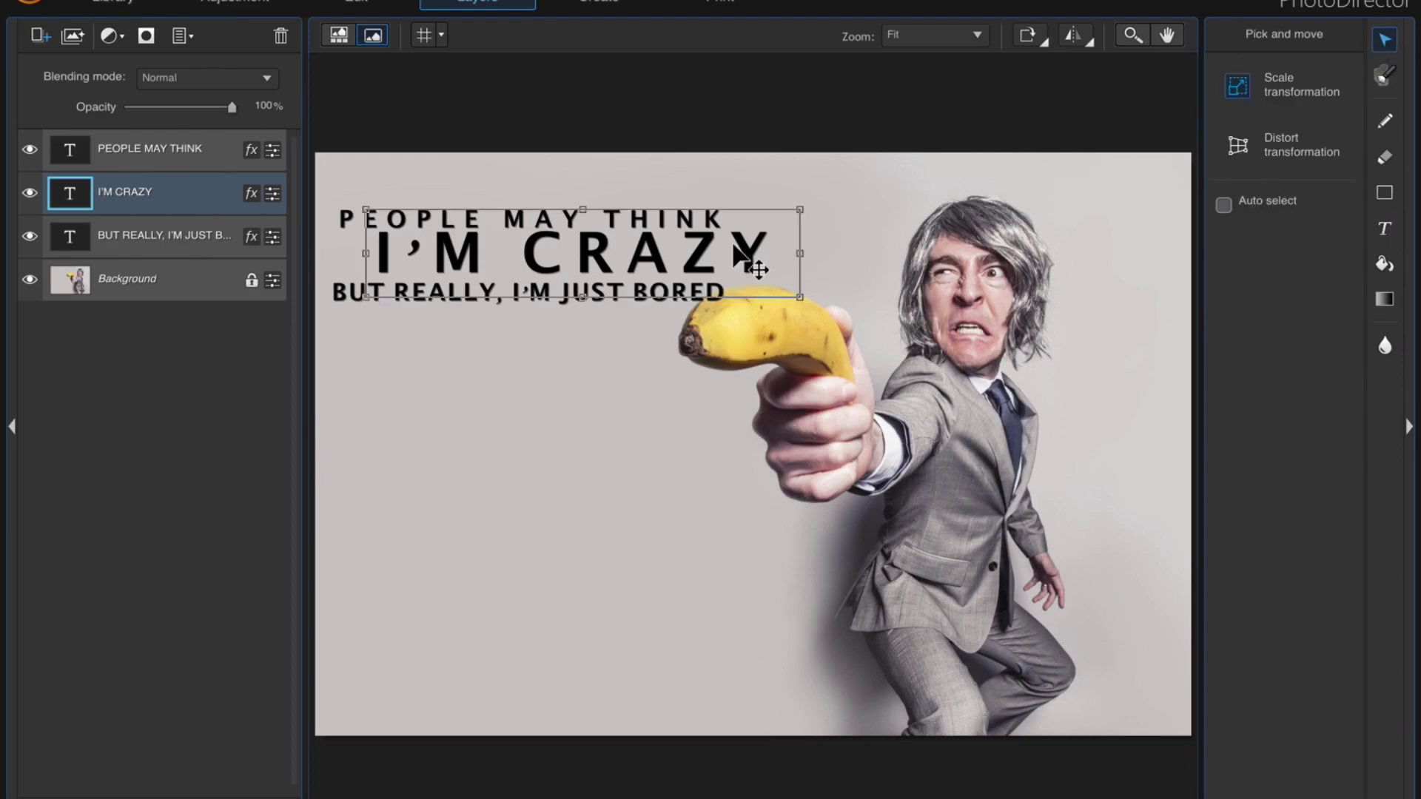
left_click_drag(729, 255, 684, 252)
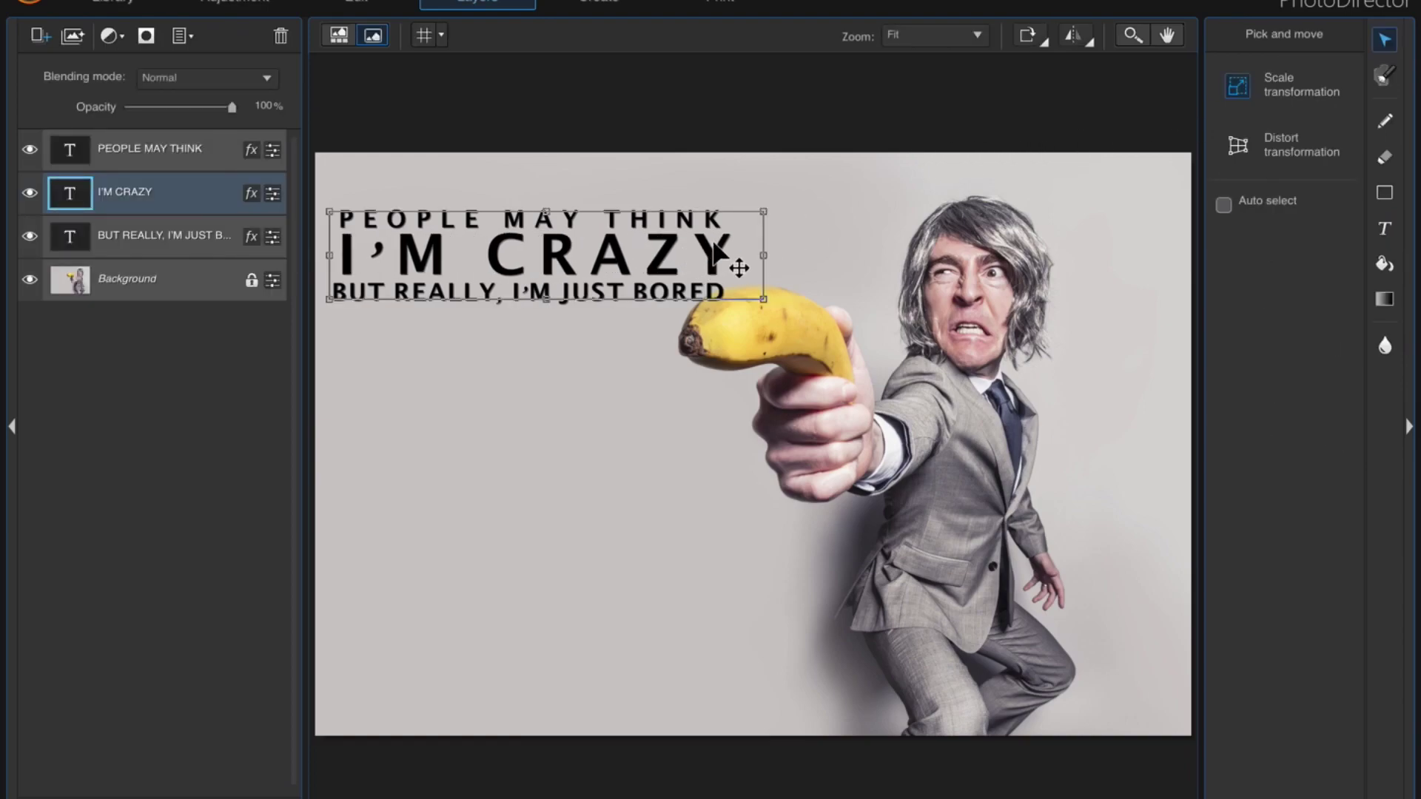
left_click(234, 269)
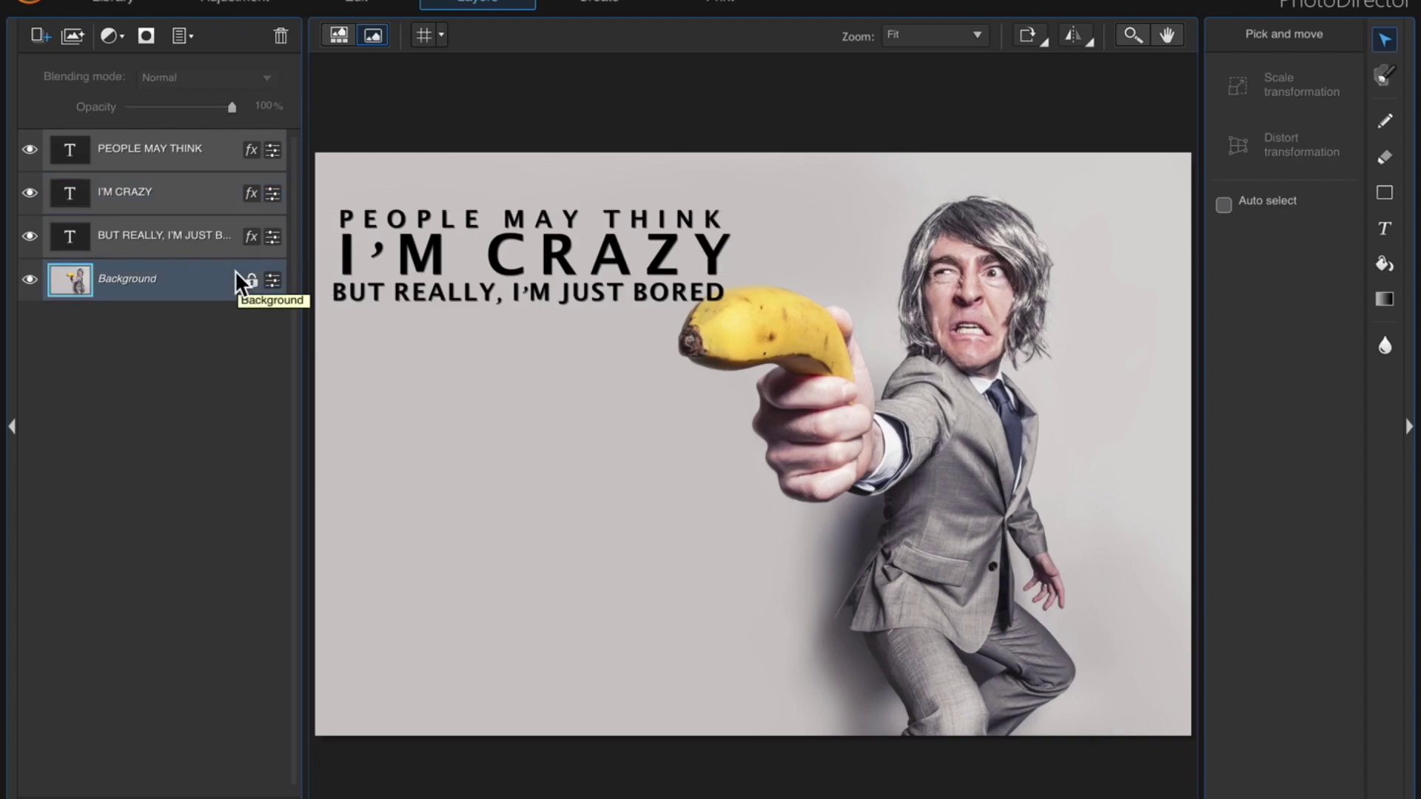
Select the three quote text layers and merge them into a single layer
left_click(154, 151)
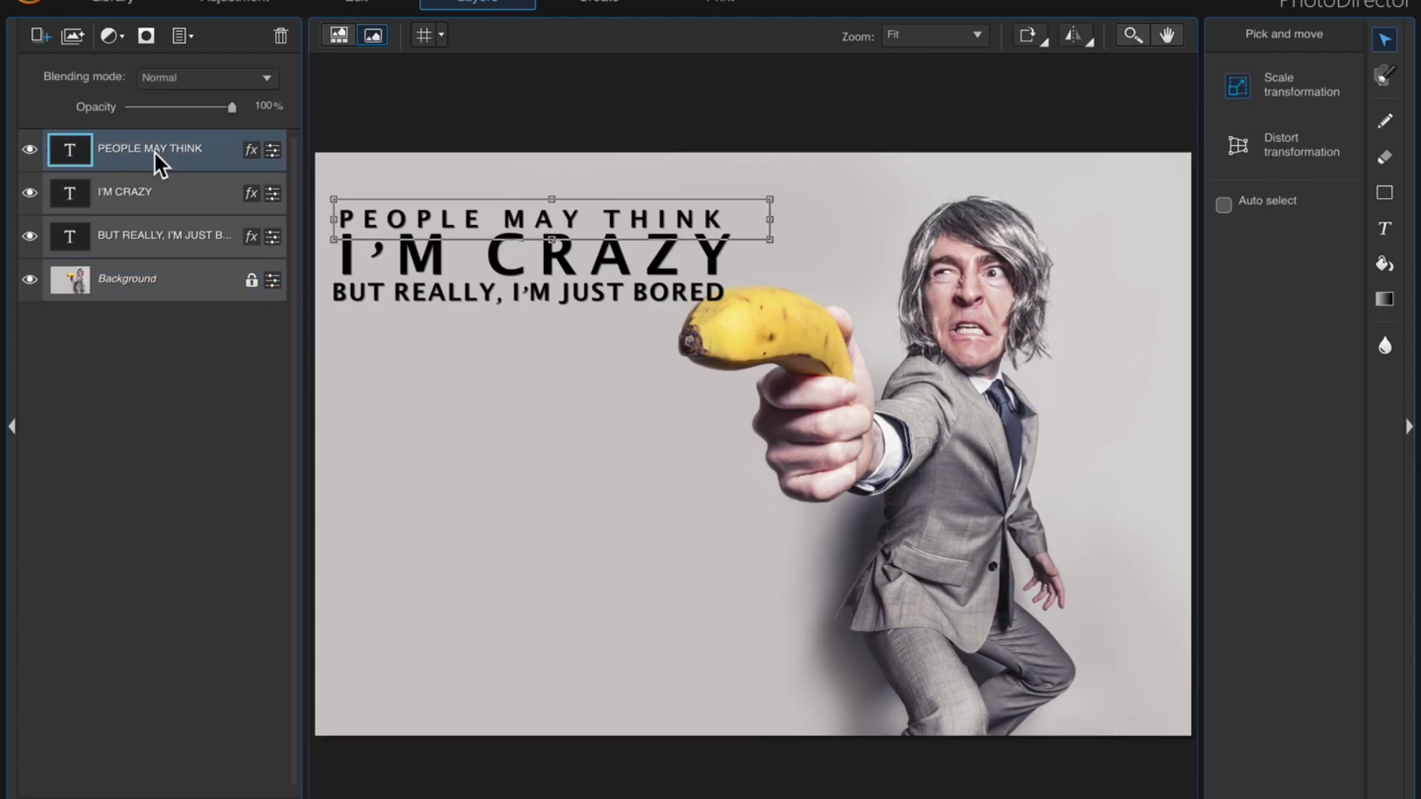
left_click(171, 197, "ctrl")
left_click(162, 241, "ctrl")
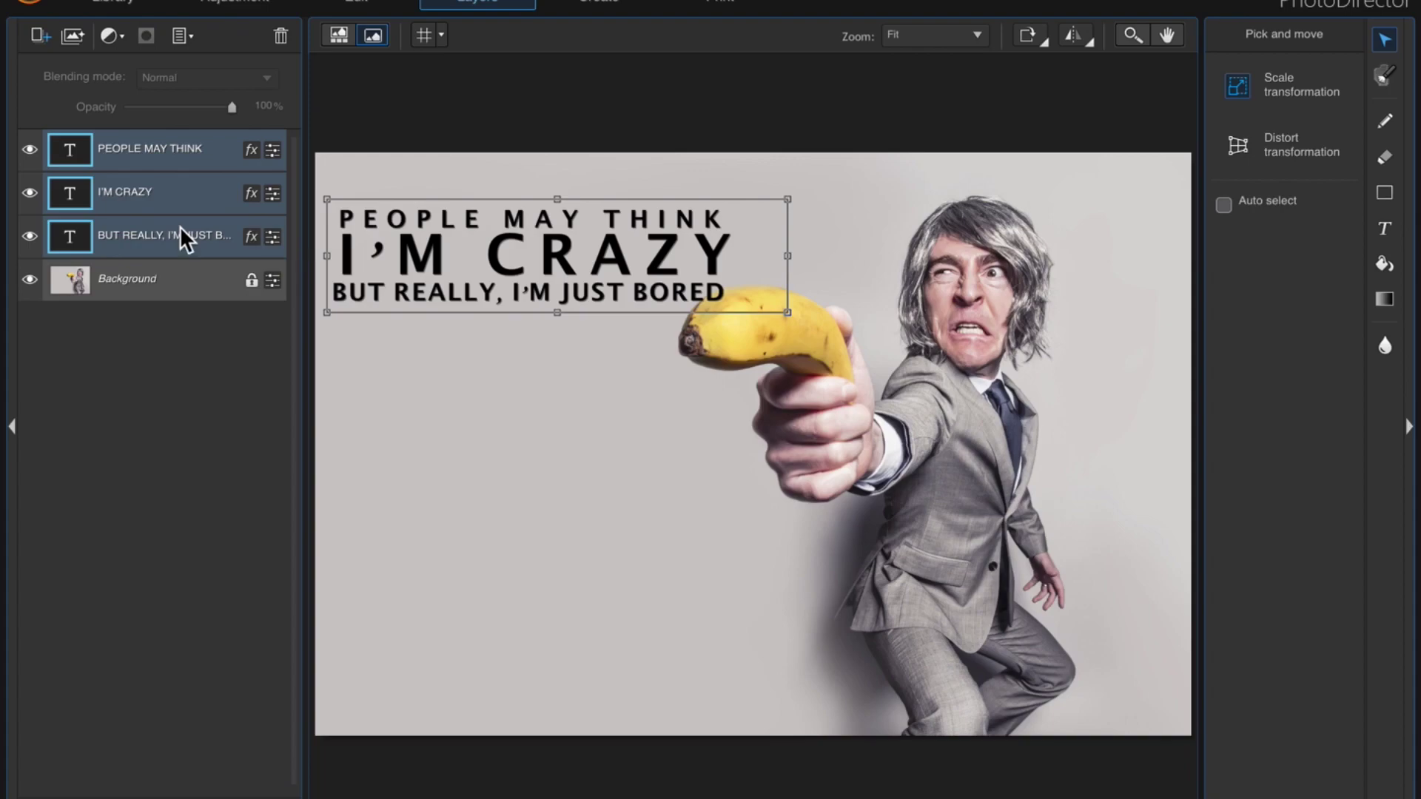
right_click(179, 224)
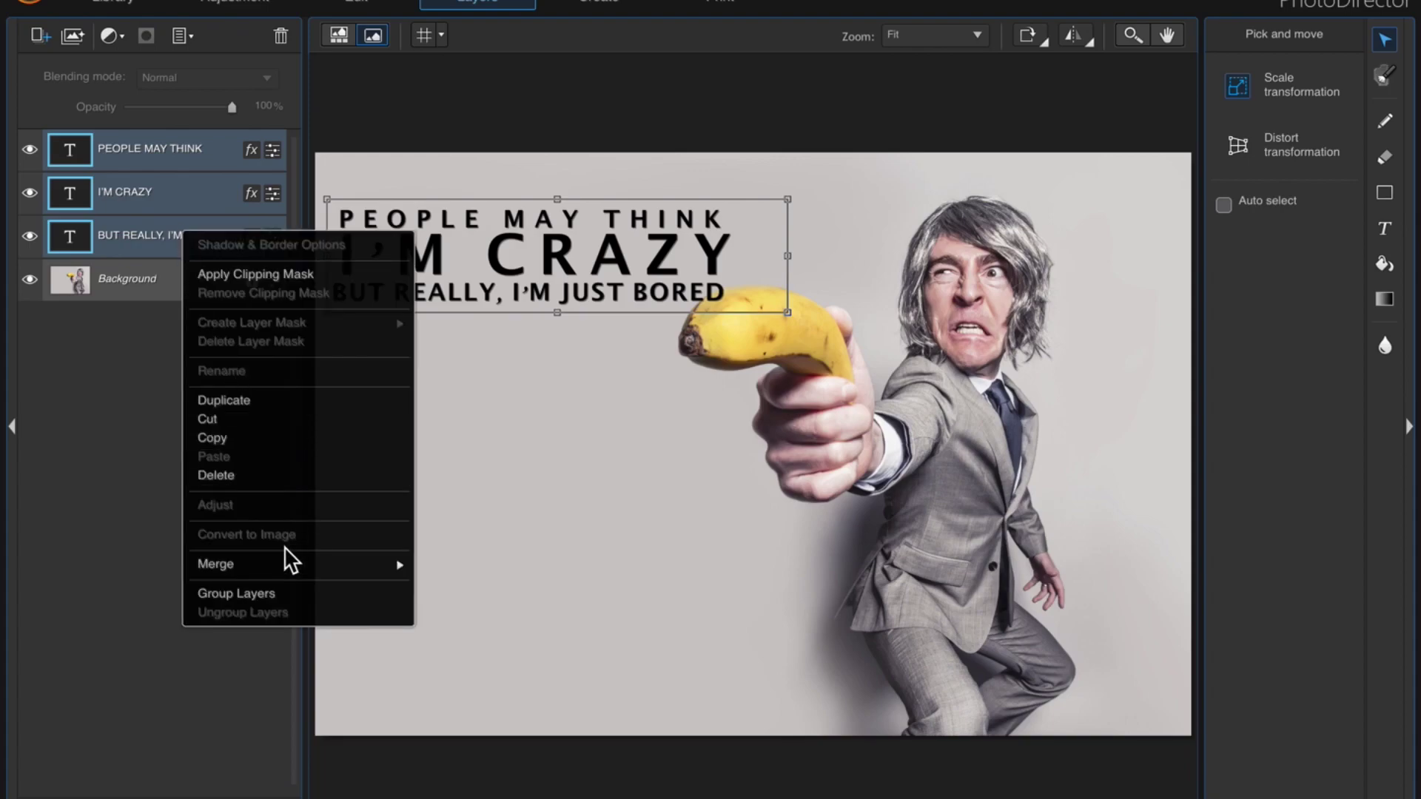
mouse_move(216, 564)
left_click(498, 571)
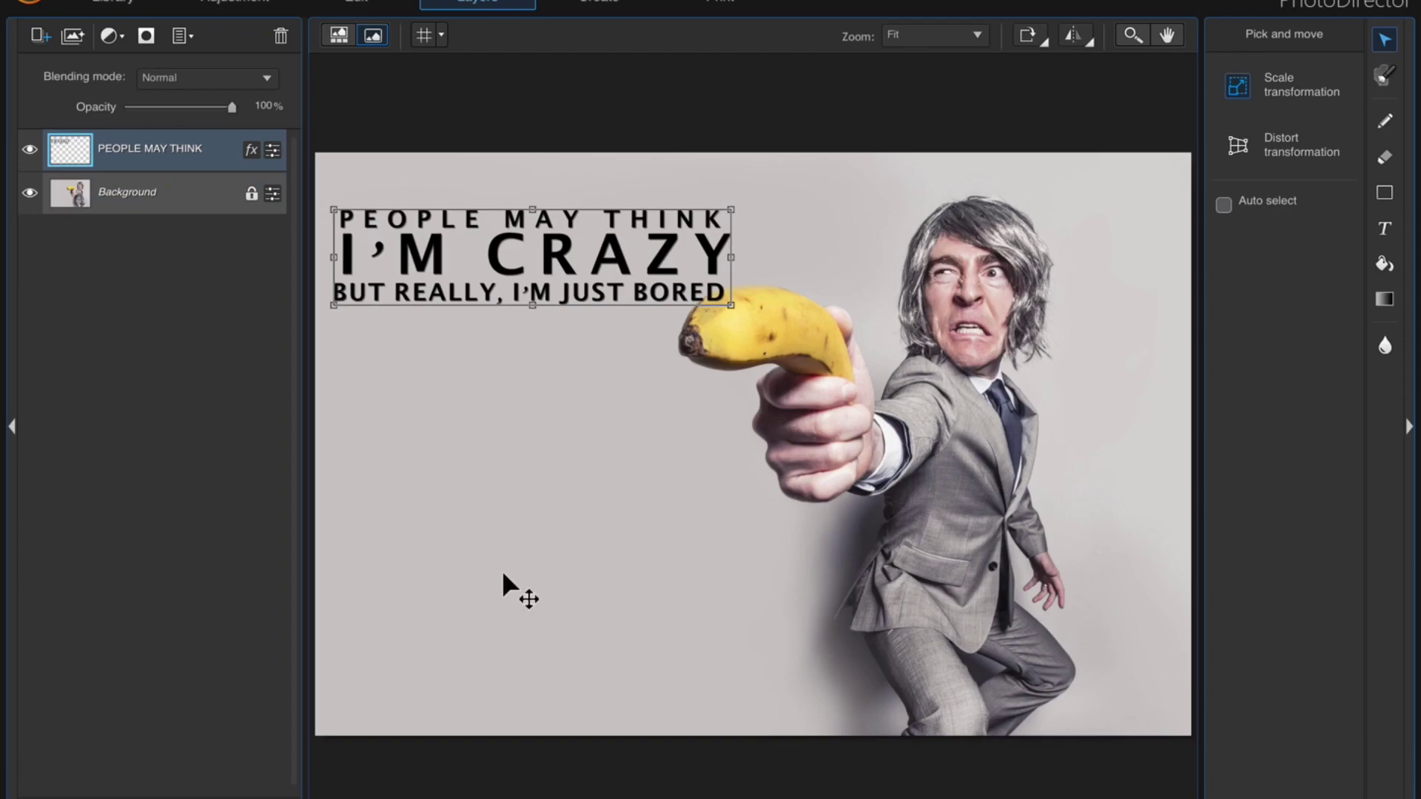
left_click(1290, 204)
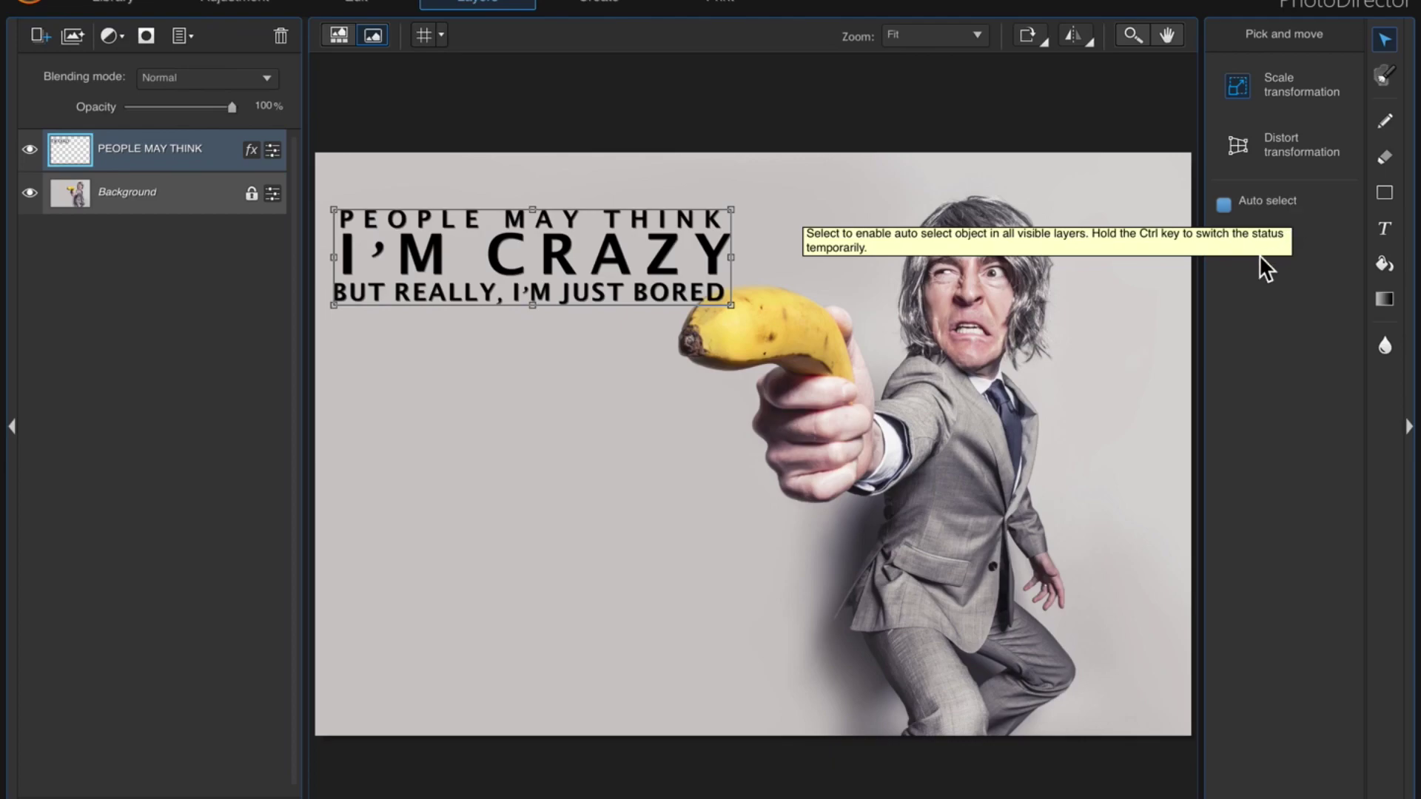
Distort the quote: raise top-left, lower bottom-left, pull the right side in toward the banana
left_click(1273, 148)
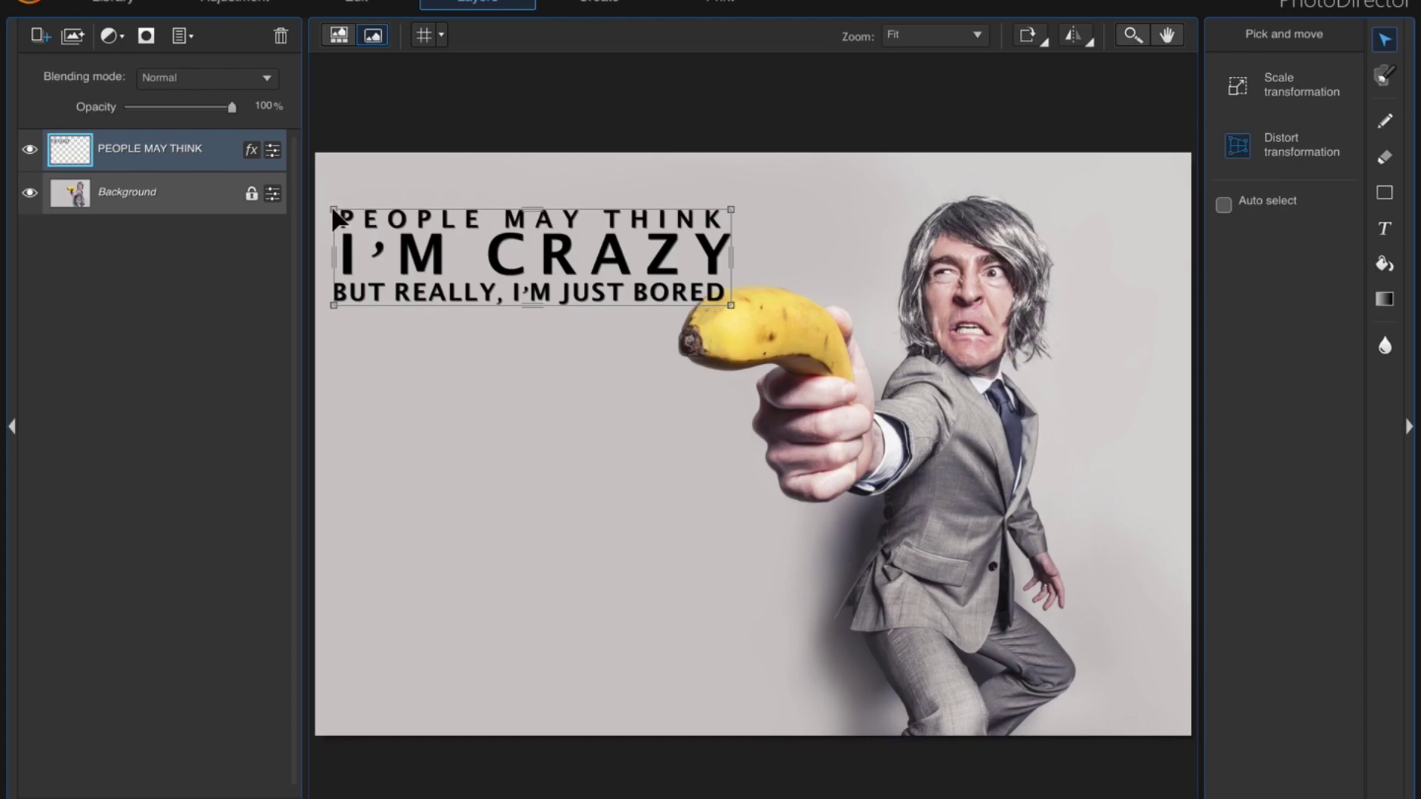
left_click_drag(333, 209, 332, 169)
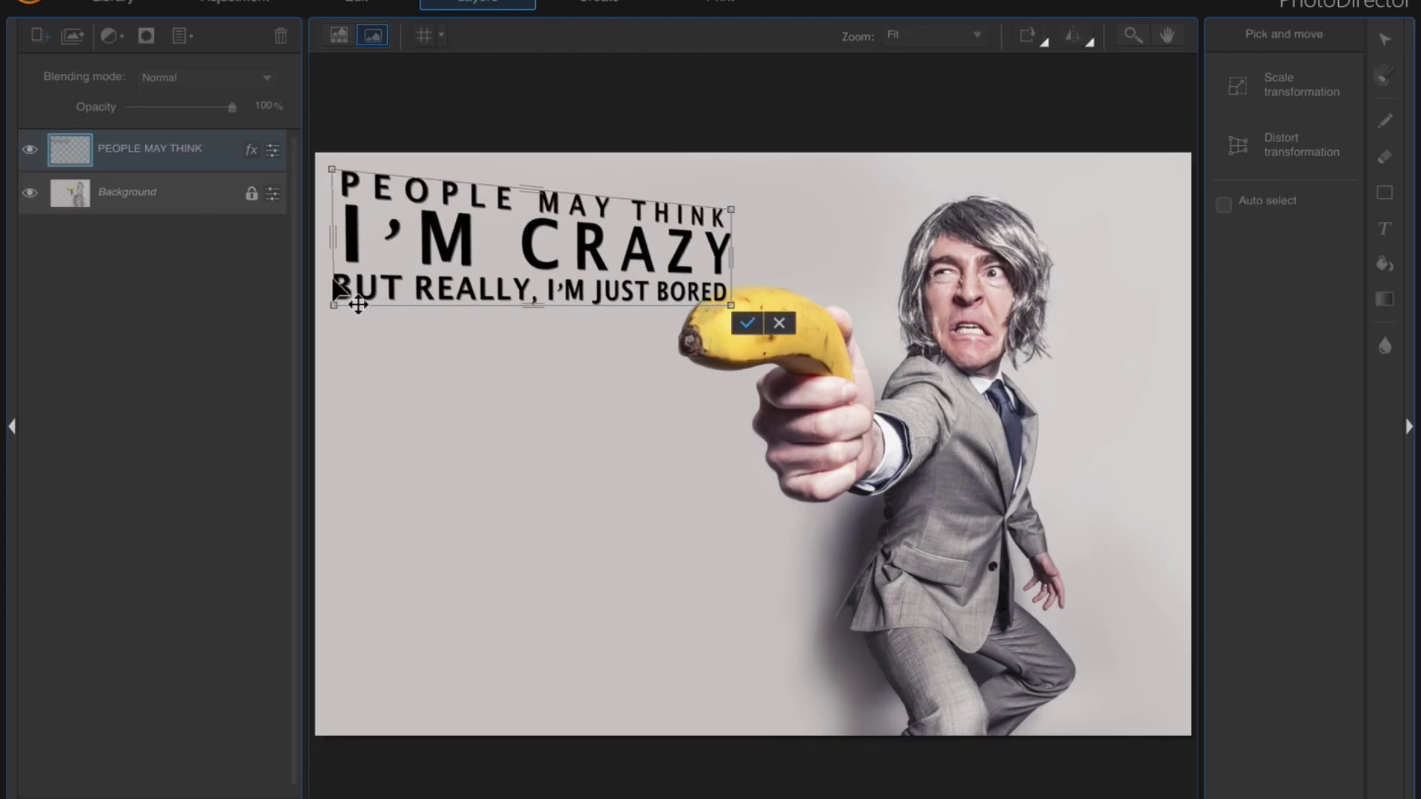
left_click_drag(333, 302, 327, 354)
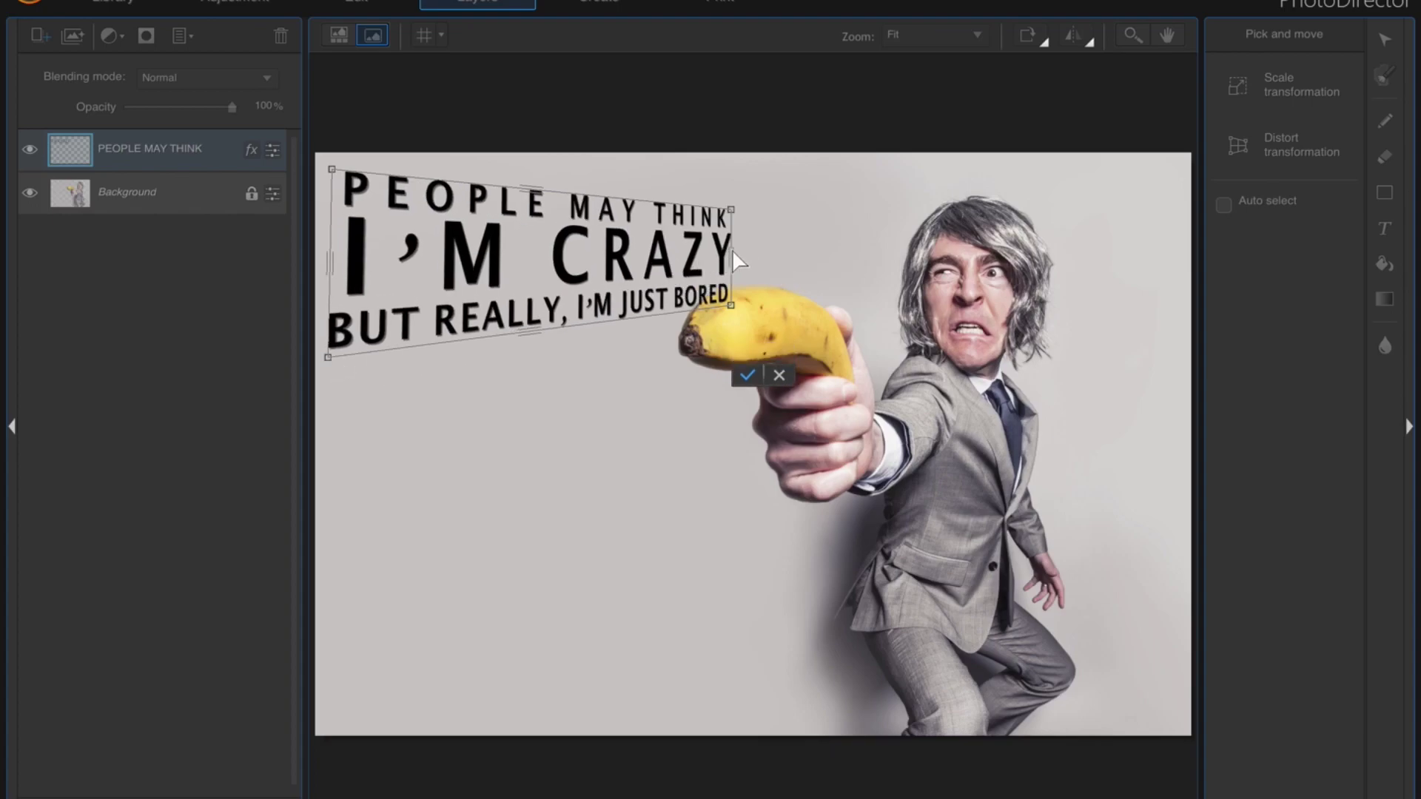
left_click_drag(731, 251, 680, 266)
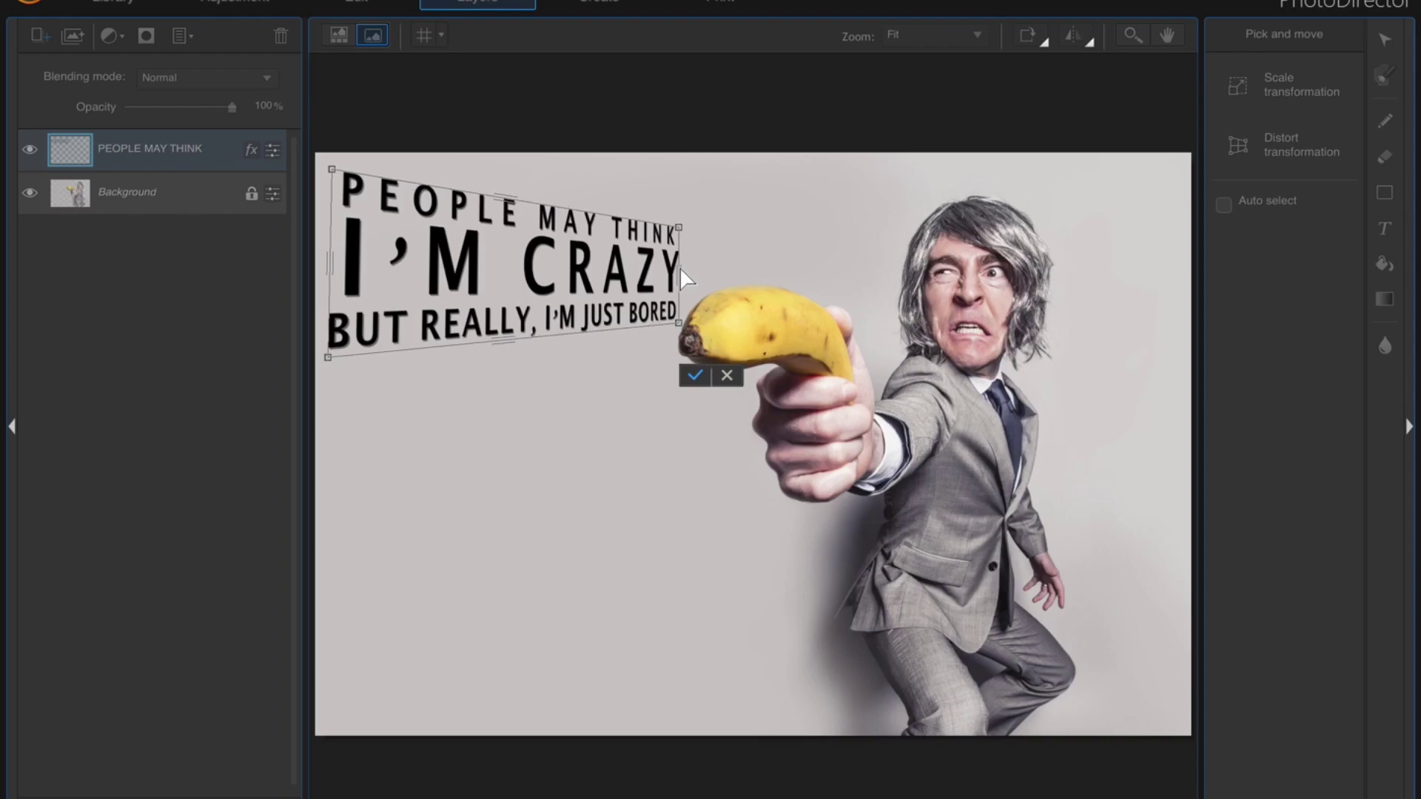